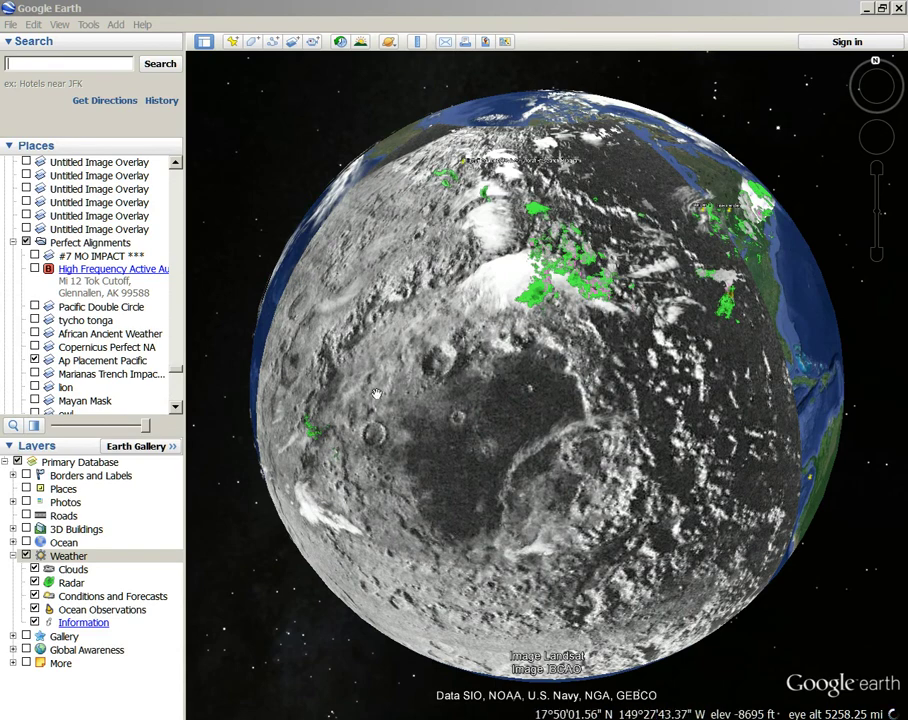
Step: Rotate and zoom the globe to centre the lunar chart overlay near the weather clouds
{"action": "left_click_drag", "start_coordinate": [796, 321], "coordinate": [780, 420]}
{"action": "scroll", "coordinate": [474, 278], "scroll_direction": "up", "scroll_amount": 3}
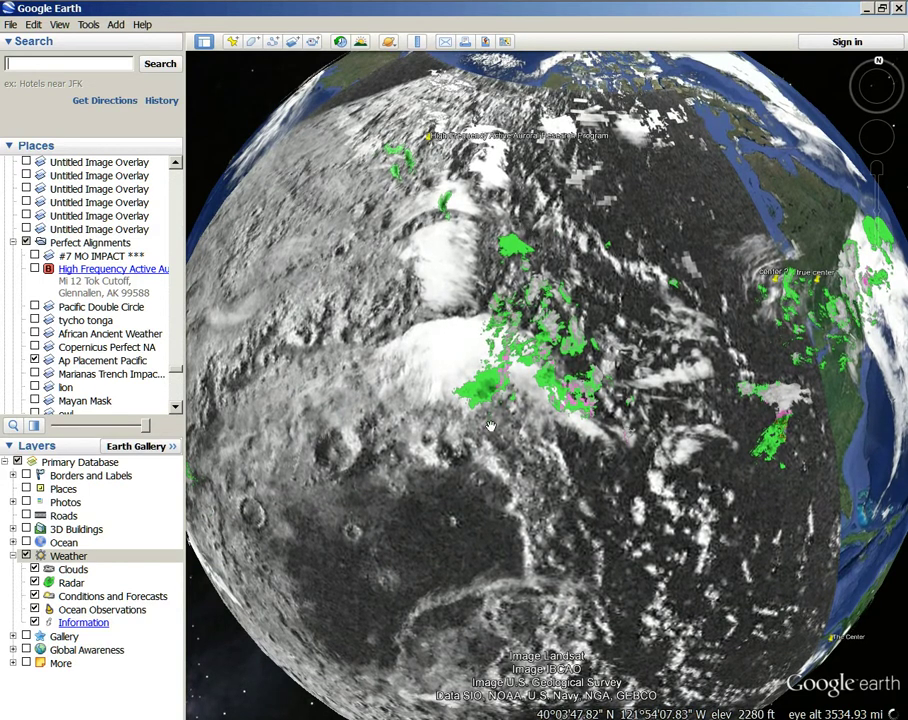
{"action": "left_click_drag", "start_coordinate": [531, 210], "coordinate": [516, 199]}
{"action": "scroll", "coordinate": [600, 413], "scroll_direction": "down", "scroll_amount": 3}
{"action": "left_click_drag", "start_coordinate": [600, 413], "coordinate": [605, 274]}
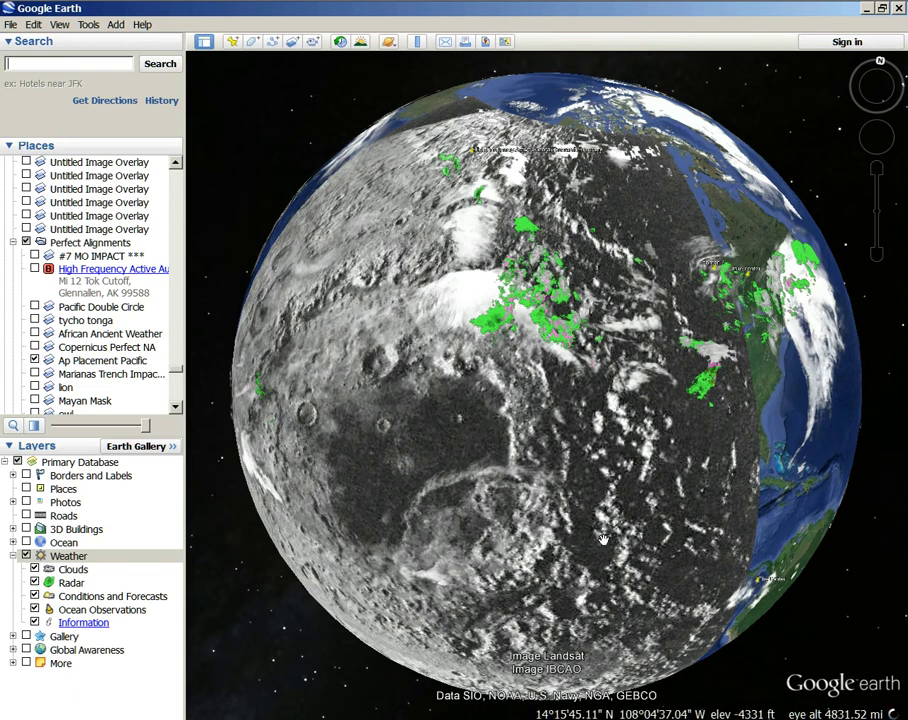
Step: With Weather selected, fade the weather clouds and radar out, then restore them to full
{"action": "left_click", "coordinate": [92, 362]}
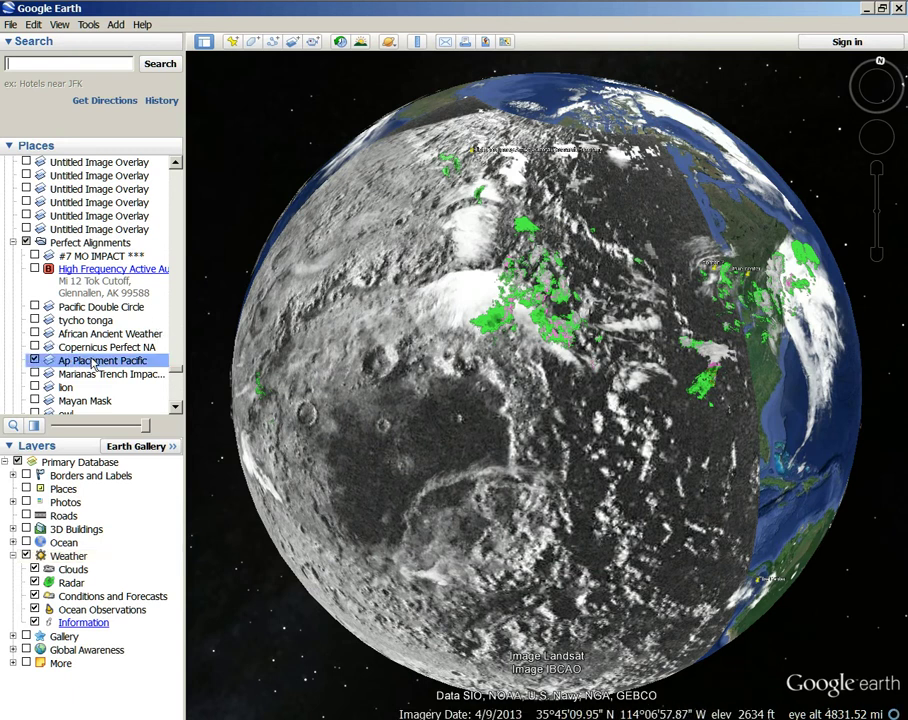
{"action": "left_click", "coordinate": [72, 558]}
{"action": "left_click_drag", "start_coordinate": [144, 428], "coordinate": [56, 427]}
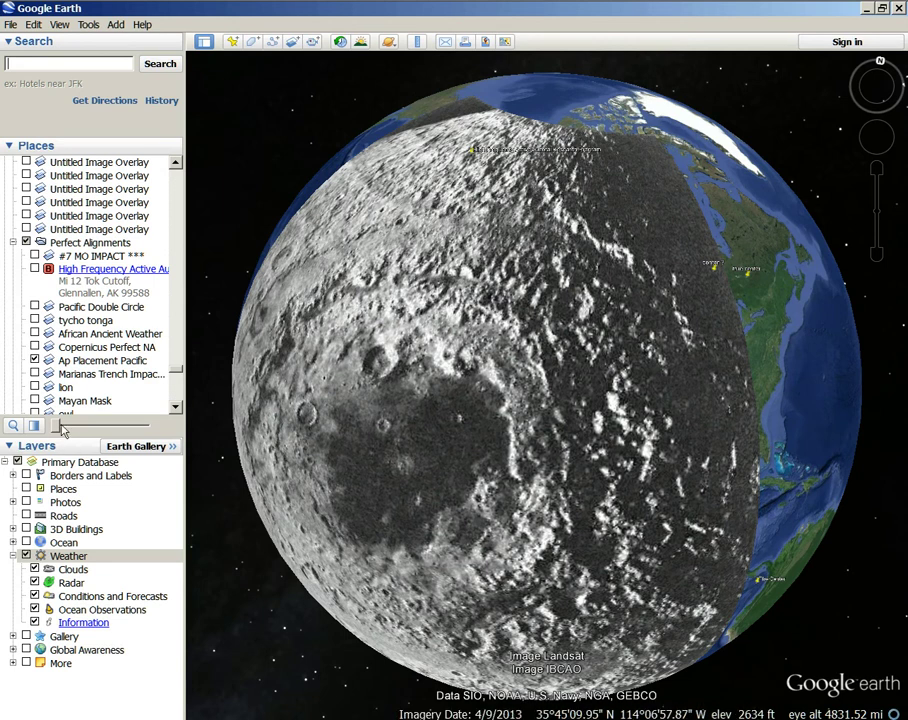
{"action": "left_click_drag", "start_coordinate": [62, 428], "coordinate": [66, 428]}
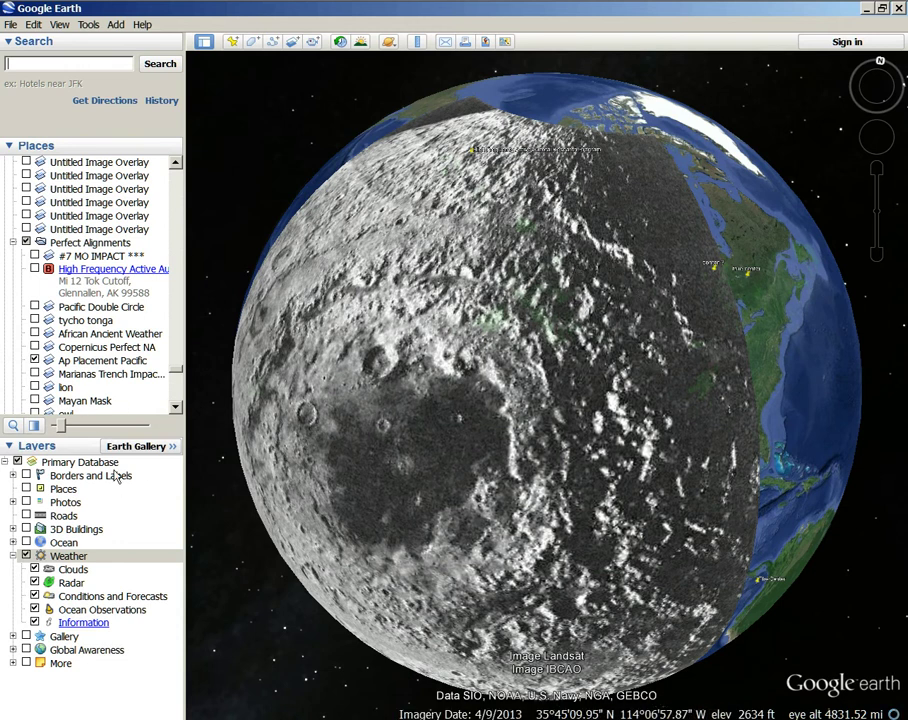
{"action": "left_click_drag", "start_coordinate": [62, 427], "coordinate": [146, 427]}
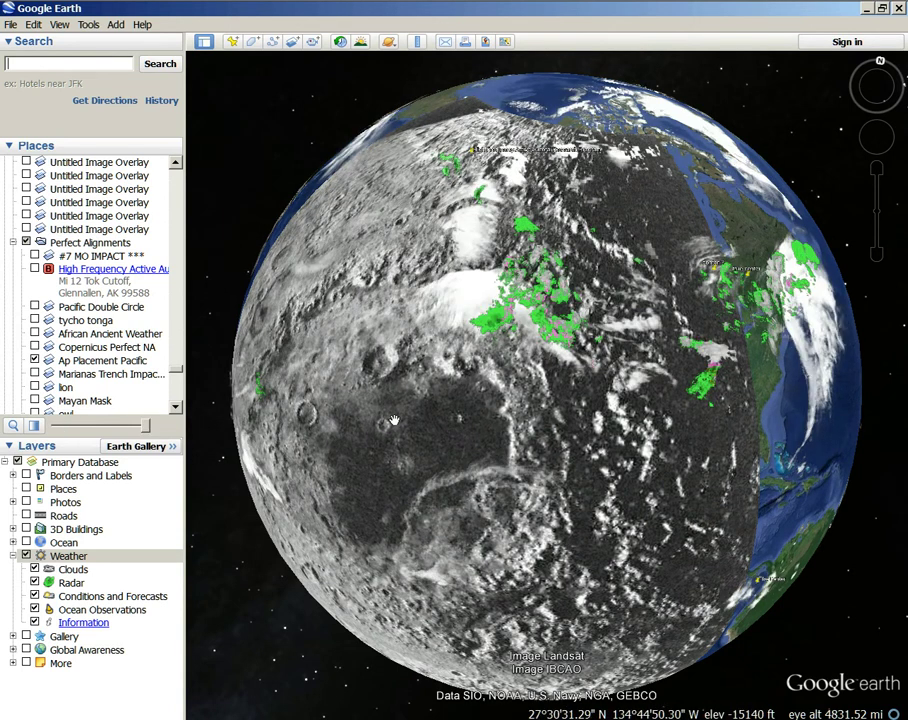
Step: Fade the weather overlay out again with the transparency slider, then return it to full strength
{"action": "scroll", "coordinate": [405, 422], "scroll_direction": "up", "scroll_amount": 2}
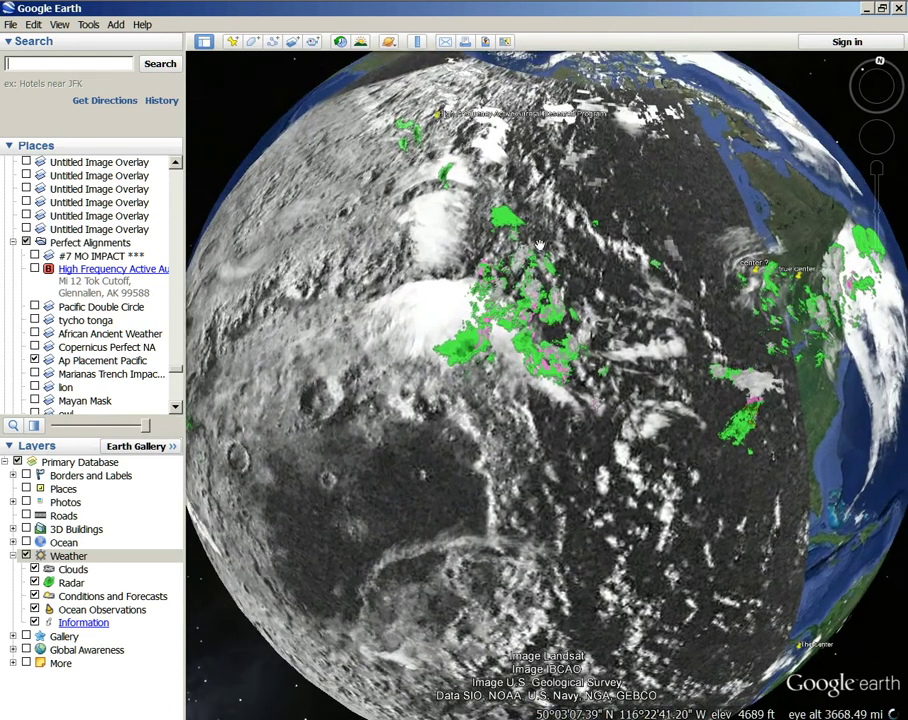
{"action": "scroll", "coordinate": [463, 254], "scroll_direction": "down", "scroll_amount": 3}
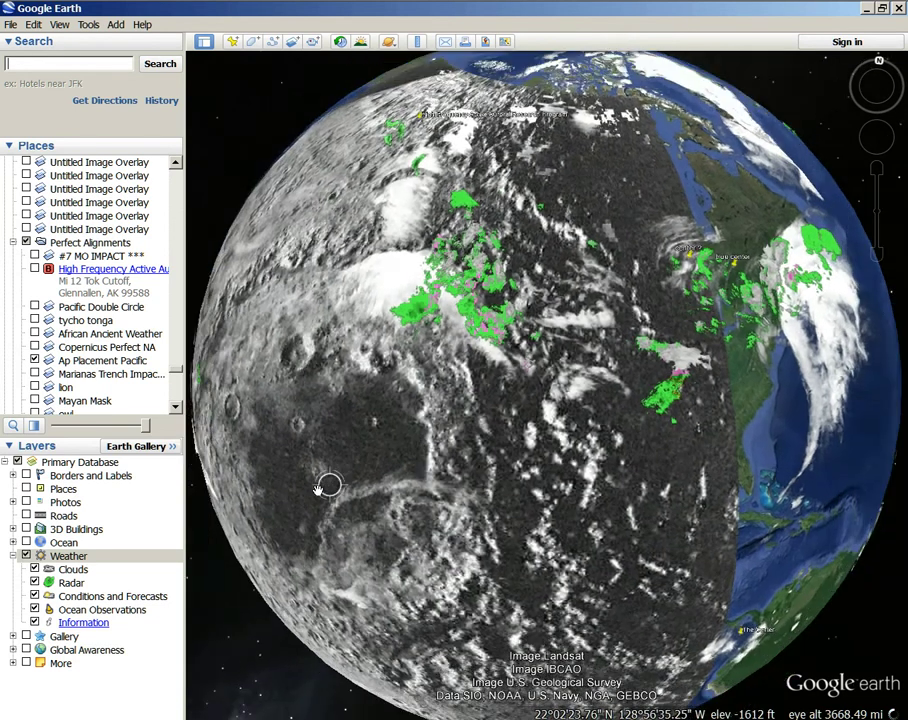
{"action": "scroll", "coordinate": [458, 278], "scroll_direction": "up", "scroll_amount": 3}
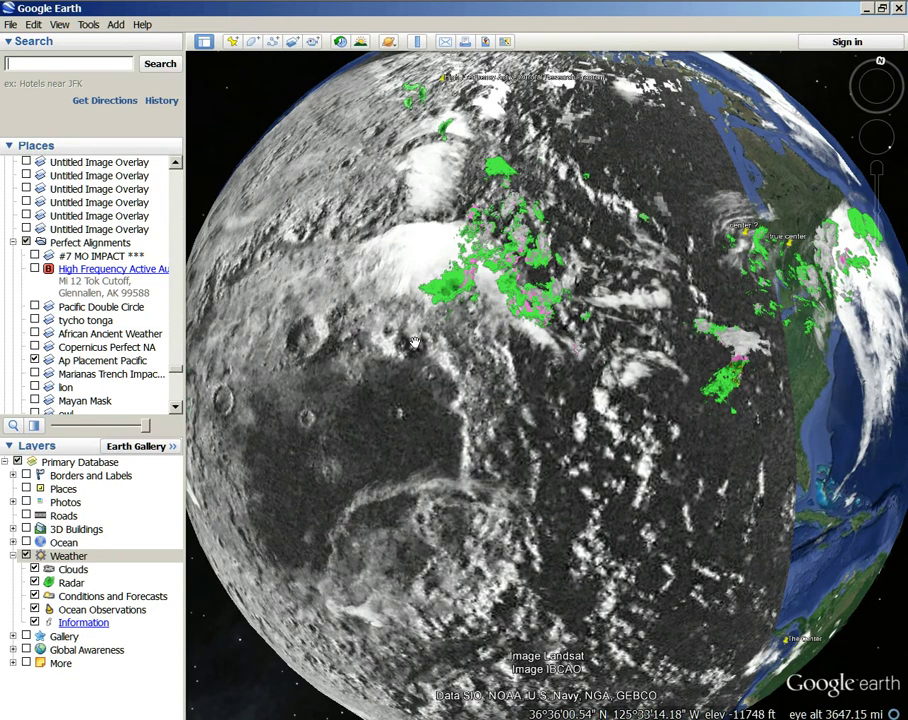
{"action": "left_click_drag", "start_coordinate": [147, 430], "coordinate": [55, 426]}
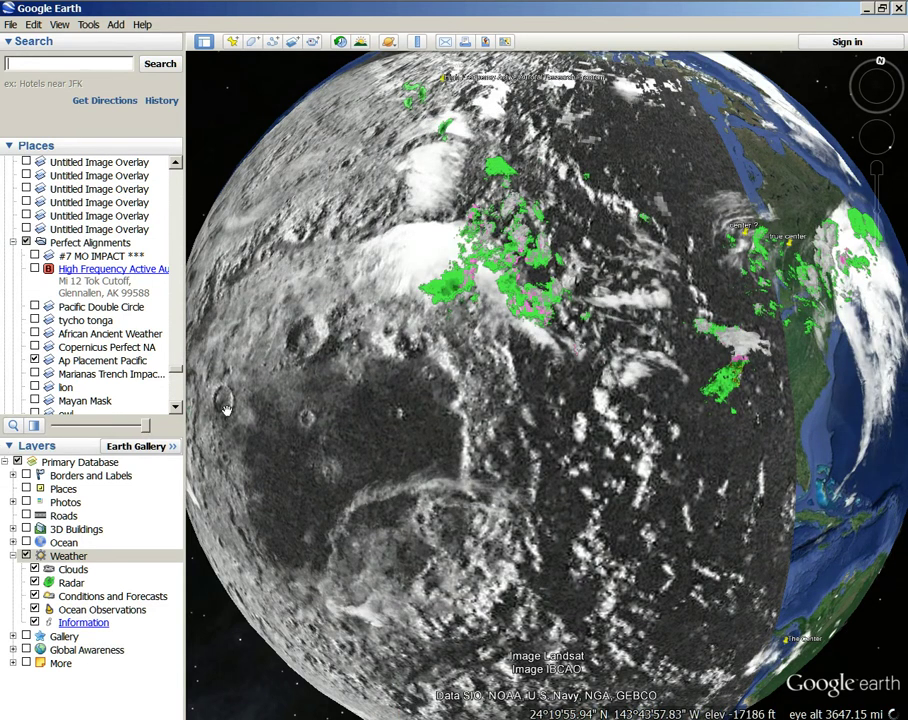
{"action": "mouse_move", "coordinate": [147, 426]}
{"action": "left_mouse_down"}
{"action": "mouse_move", "coordinate": [57, 428]}
{"action": "mouse_move", "coordinate": [105, 428]}
{"action": "left_mouse_up"}
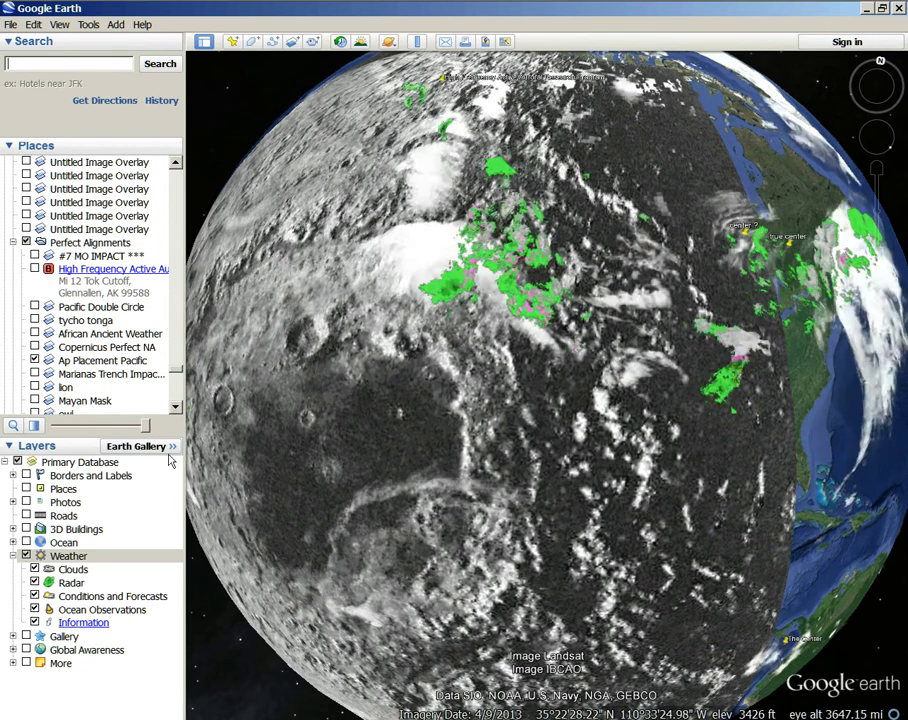
{"action": "left_click_drag", "start_coordinate": [62, 467], "coordinate": [163, 477]}
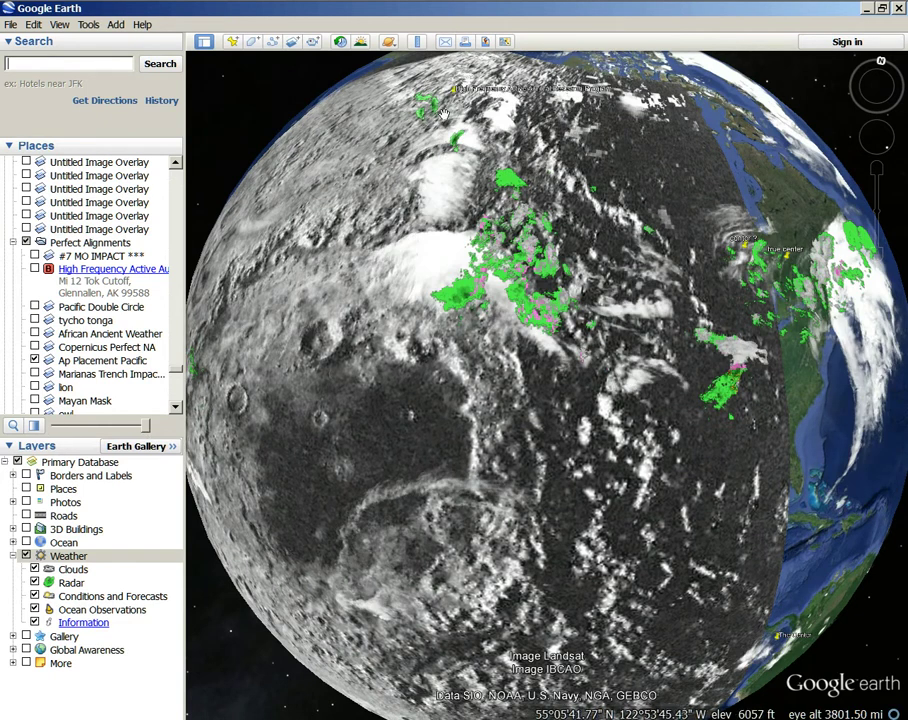
Step: Turn the globe so North America appears beside the lunar chart's edge
{"action": "scroll", "coordinate": [640, 320], "scroll_direction": "down", "scroll_amount": 2}
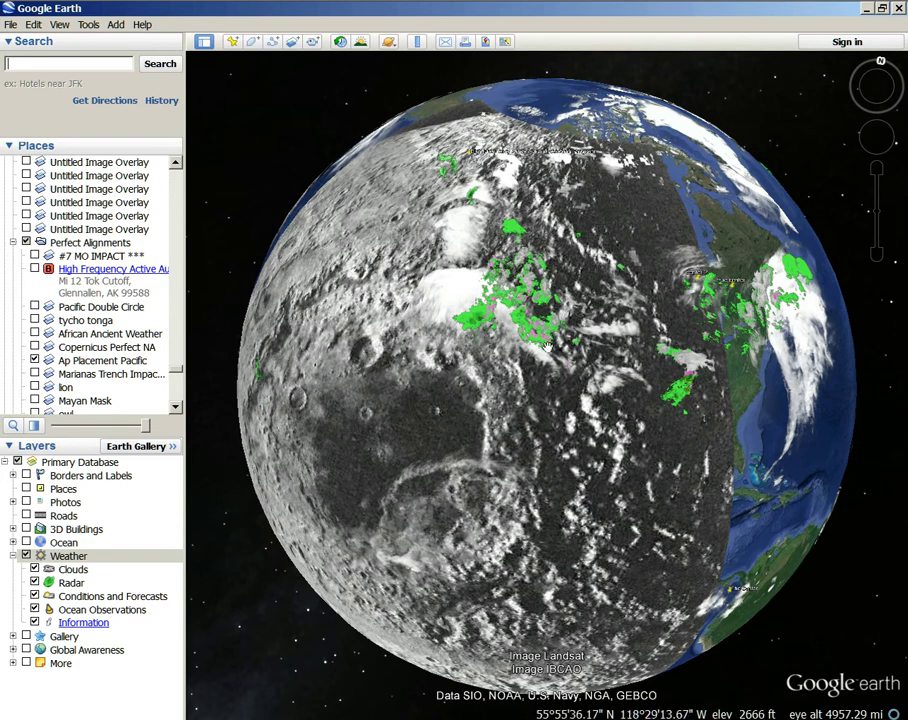
{"action": "left_click_drag", "start_coordinate": [275, 321], "coordinate": [297, 472]}
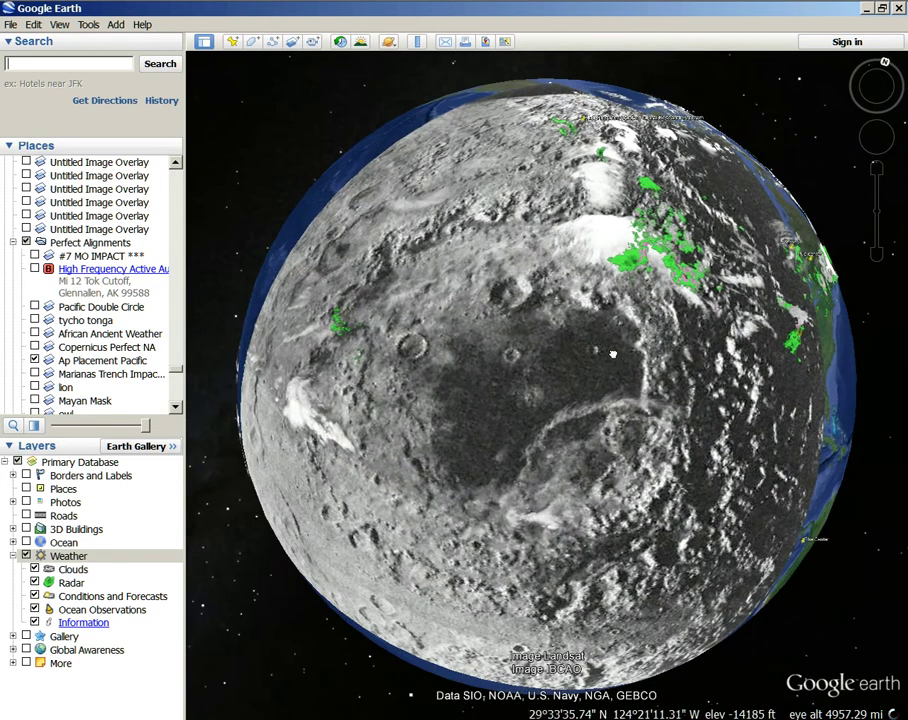
{"action": "left_click_drag", "start_coordinate": [613, 353], "coordinate": [592, 348]}
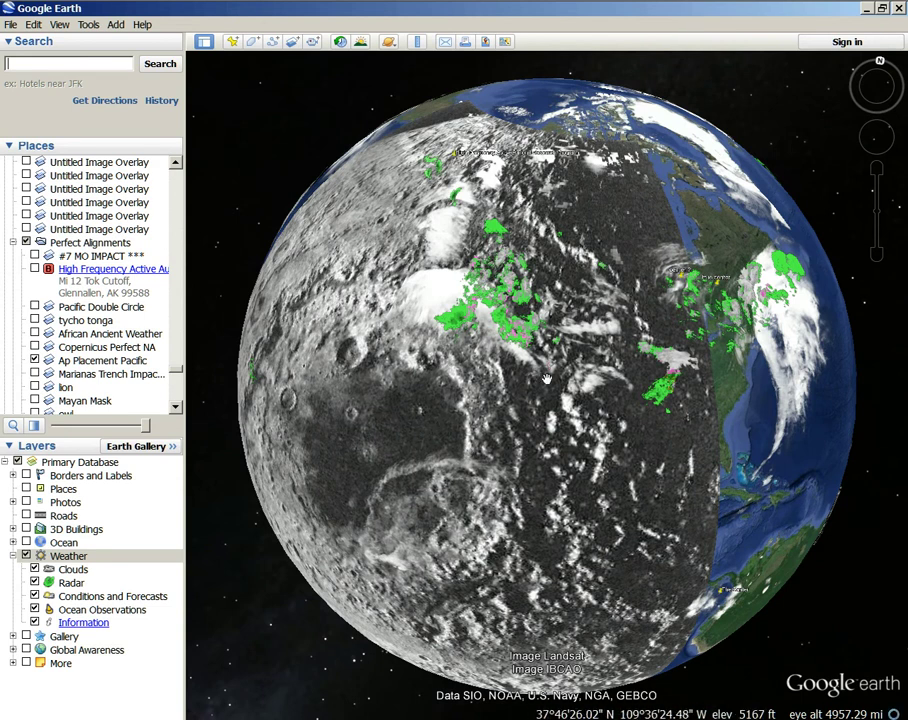
{"action": "left_click_drag", "start_coordinate": [566, 398], "coordinate": [380, 375]}
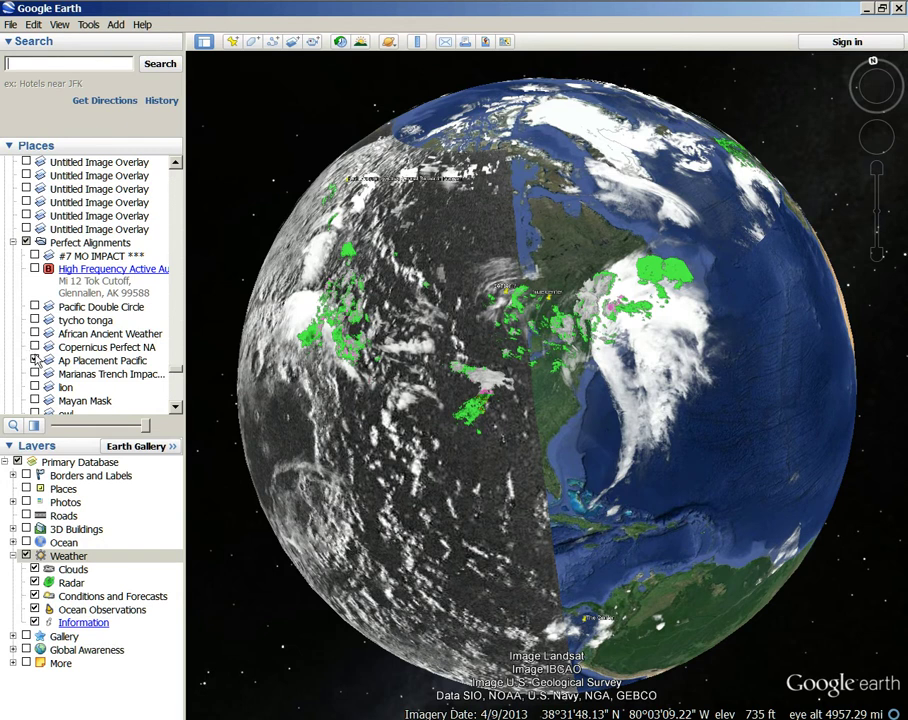
Step: Hide the Ap Placement Pacific overlay and centre North America on the globe
{"action": "left_click", "coordinate": [35, 360]}
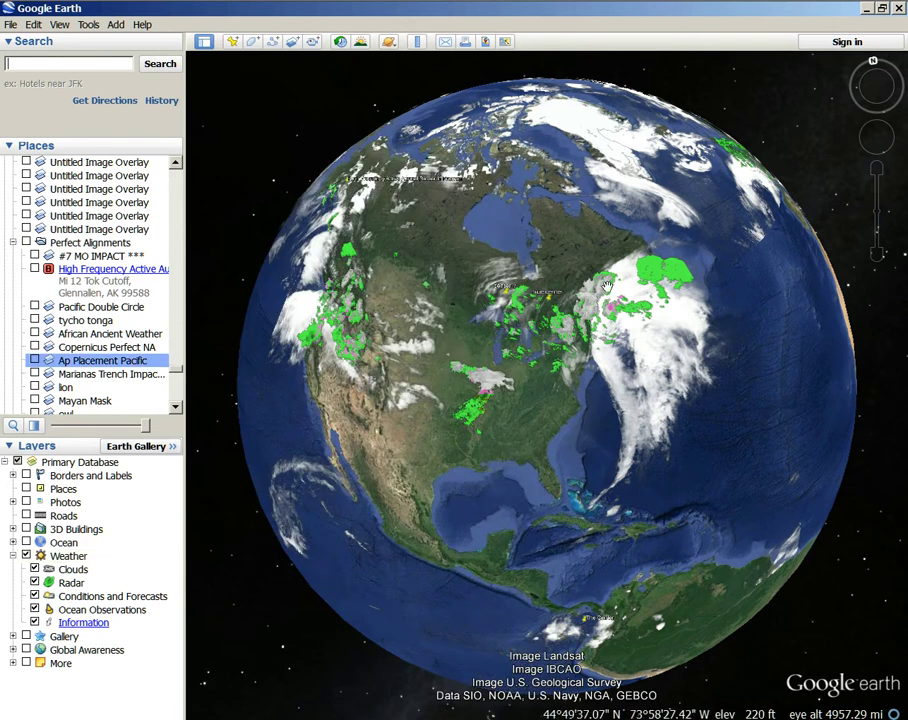
{"action": "left_click_drag", "start_coordinate": [316, 93], "coordinate": [456, 103]}
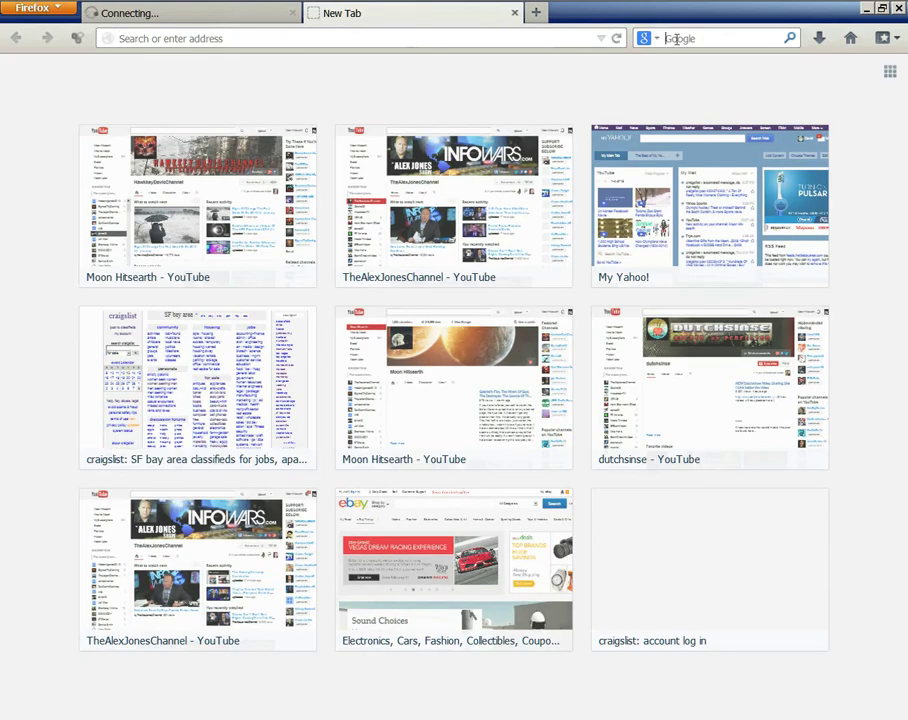
Step: Search for 'wundermap' in a new Firefox tab to reach the WunderMap weather map
{"action": "type", "text": "w"}
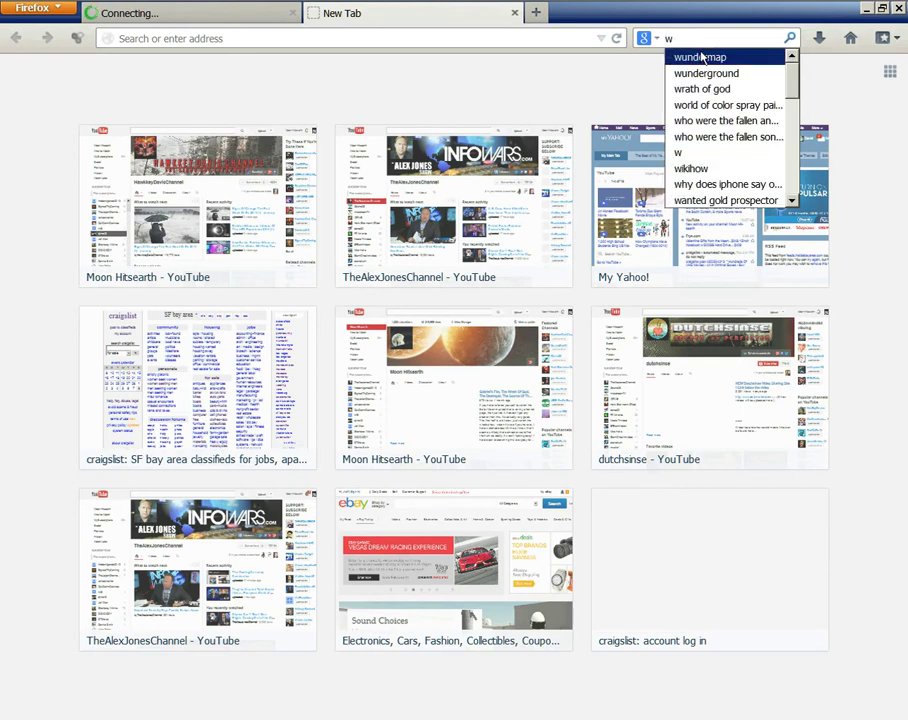
{"action": "left_click", "coordinate": [690, 57]}
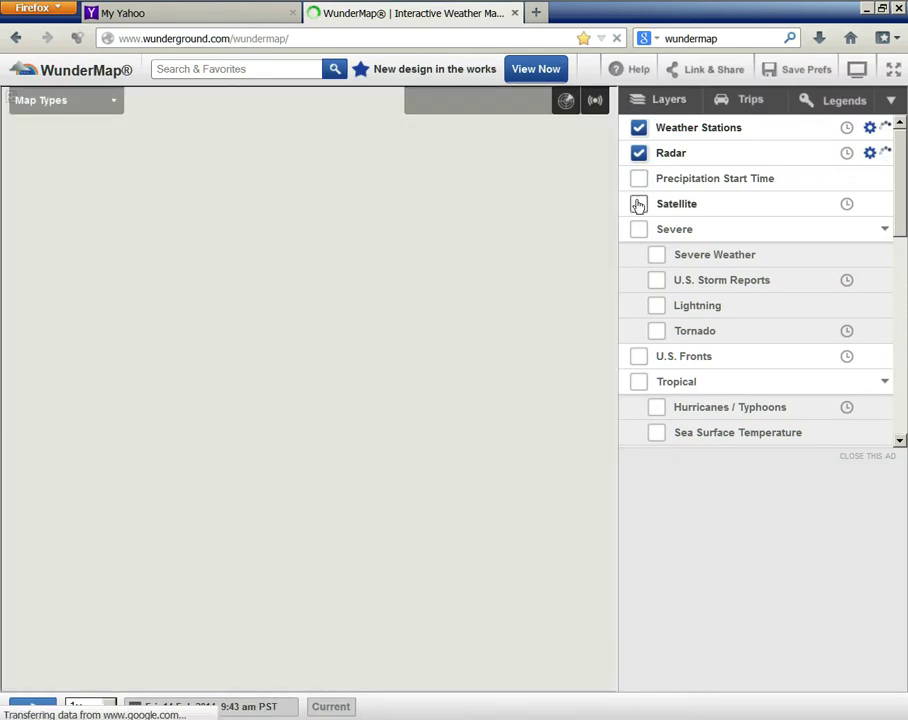
Step: Turn on Satellite, turn off Weather Stations, collapse Layers and zoom to Continent view
{"action": "left_click", "coordinate": [638, 204]}
{"action": "left_click", "coordinate": [639, 128]}
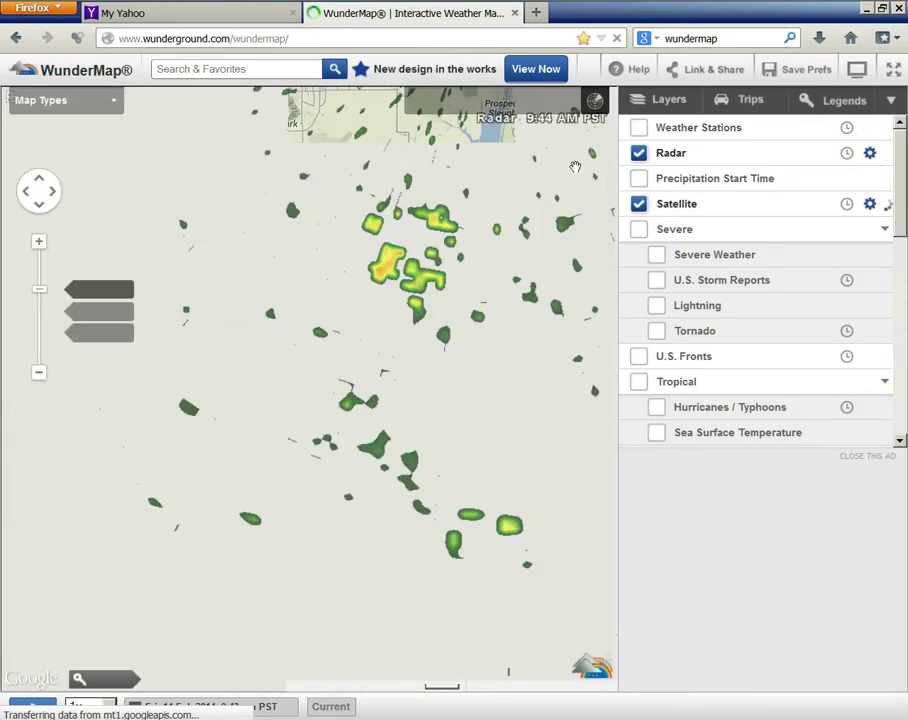
{"action": "left_click", "coordinate": [890, 103]}
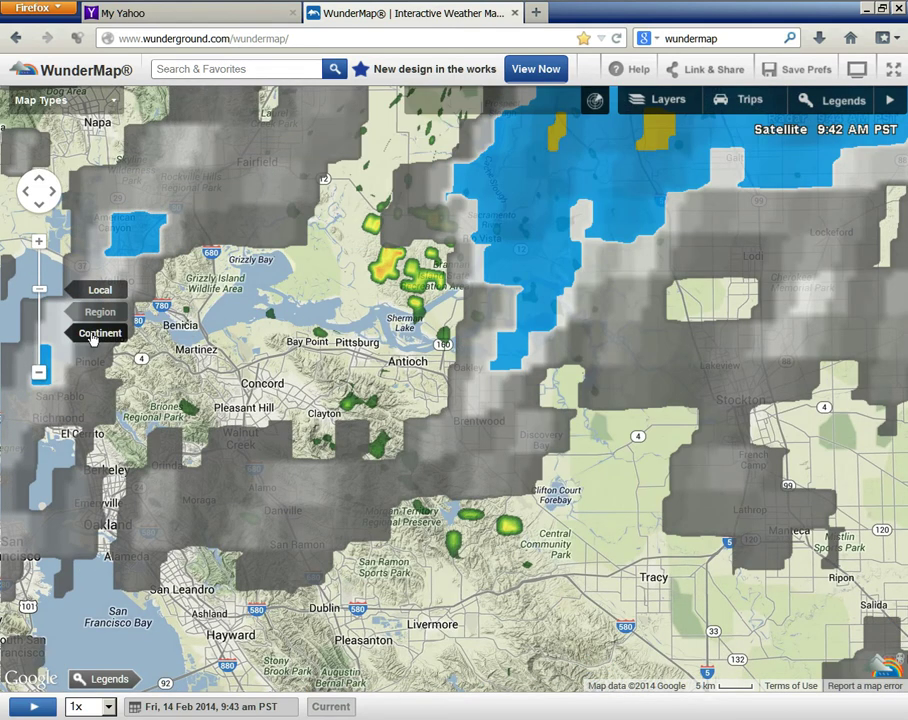
{"action": "left_click", "coordinate": [95, 334]}
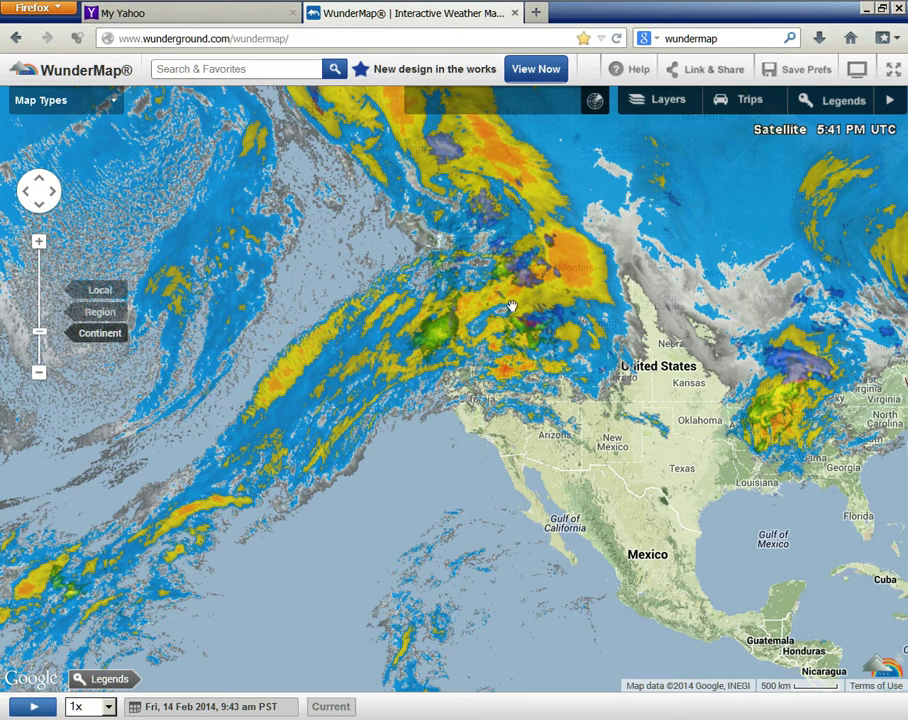
Step: Pan the map west to the Philippines, then back east to the North Pacific near California
{"action": "left_click_drag", "start_coordinate": [490, 302], "coordinate": [527, 468]}
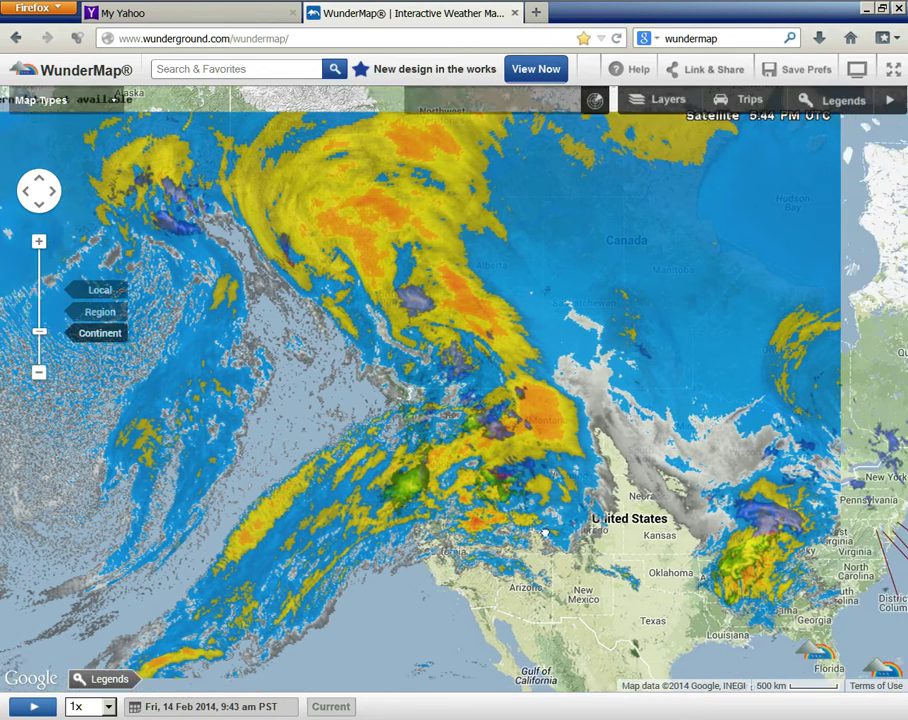
{"action": "left_click_drag", "start_coordinate": [650, 574], "coordinate": [532, 532]}
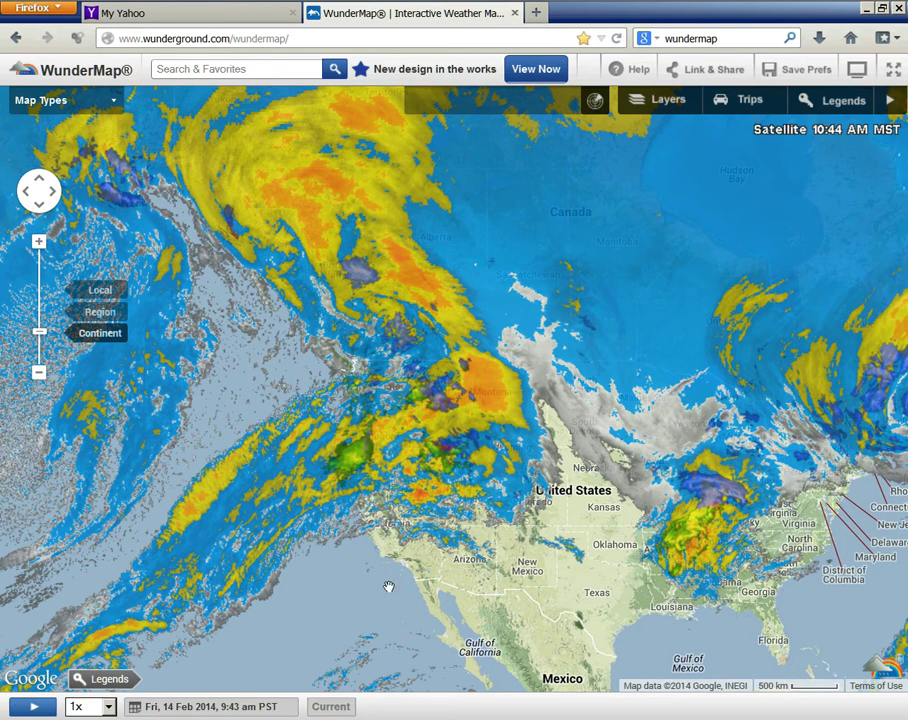
{"action": "left_click_drag", "start_coordinate": [370, 598], "coordinate": [531, 472]}
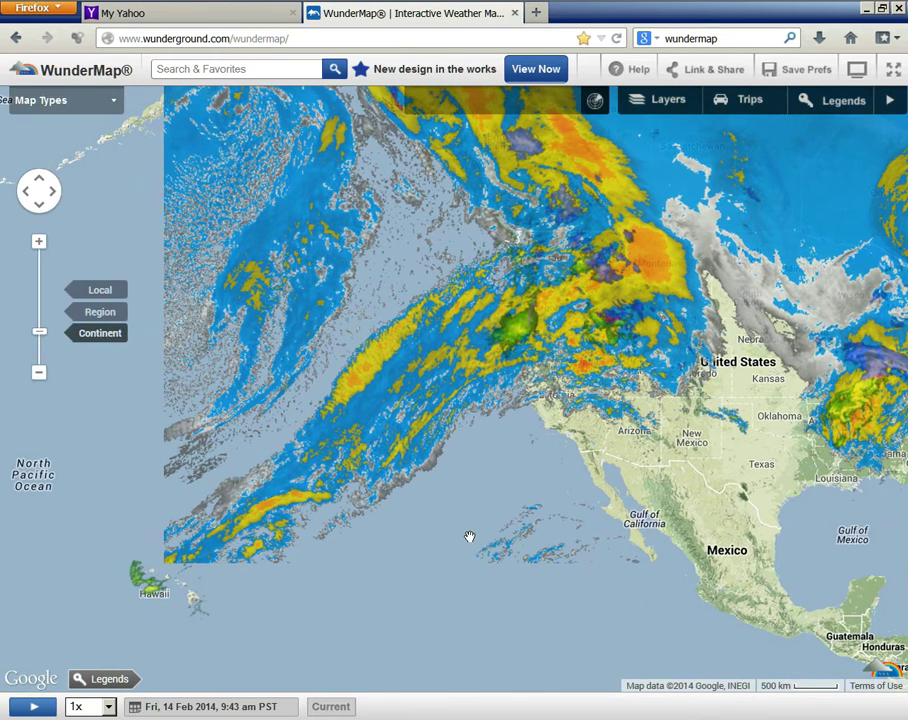
{"action": "mouse_move", "coordinate": [302, 602]}
{"action": "left_mouse_down"}
{"action": "mouse_move", "coordinate": [491, 546]}
{"action": "mouse_move", "coordinate": [539, 511]}
{"action": "left_mouse_up"}
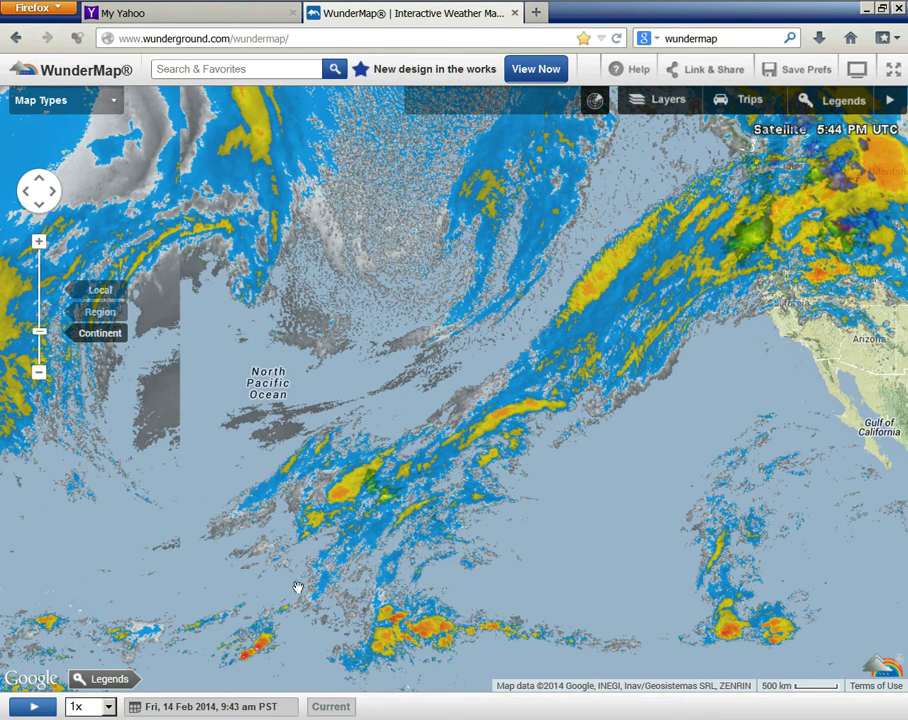
{"action": "mouse_move", "coordinate": [291, 589]}
{"action": "left_mouse_down"}
{"action": "mouse_move", "coordinate": [458, 418]}
{"action": "mouse_move", "coordinate": [470, 429]}
{"action": "left_mouse_up"}
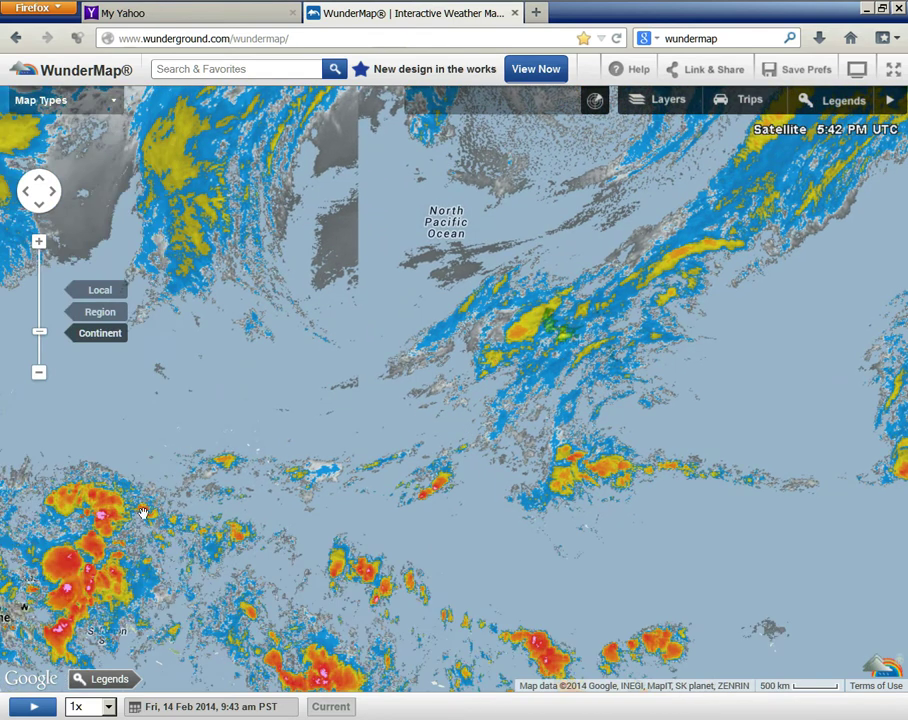
{"action": "left_click_drag", "start_coordinate": [200, 522], "coordinate": [474, 396]}
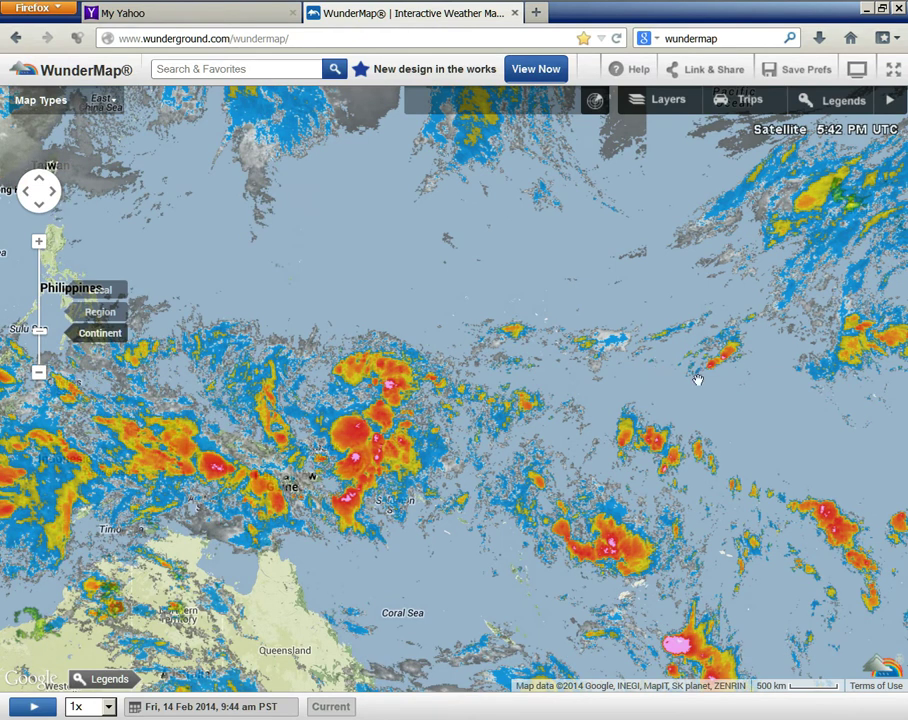
{"action": "left_click_drag", "start_coordinate": [694, 372], "coordinate": [511, 456]}
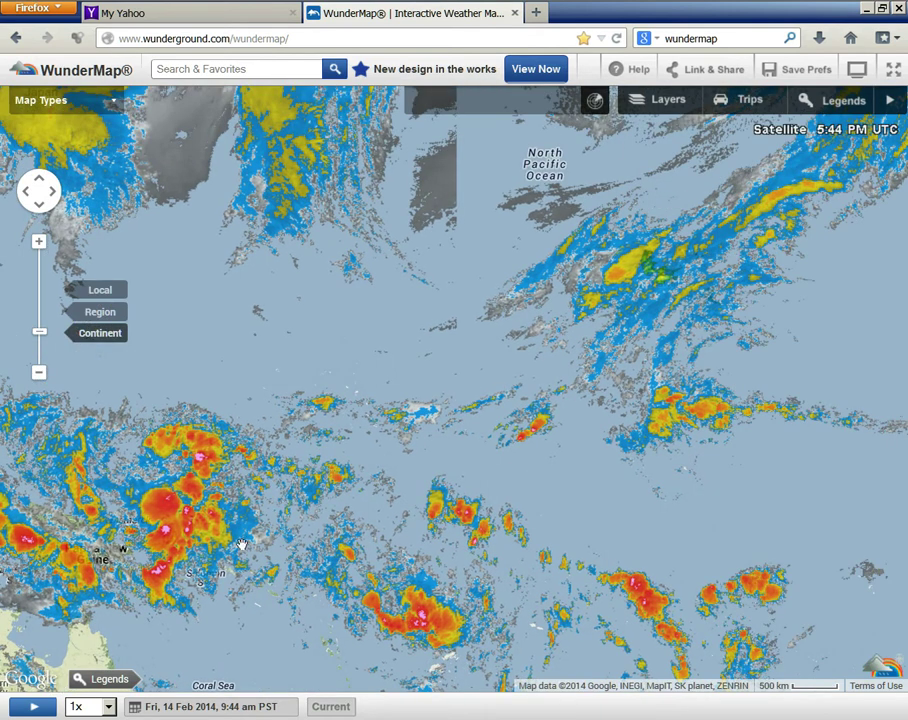
{"action": "left_click_drag", "start_coordinate": [241, 547], "coordinate": [320, 540]}
{"action": "left_click_drag", "start_coordinate": [824, 352], "coordinate": [609, 392]}
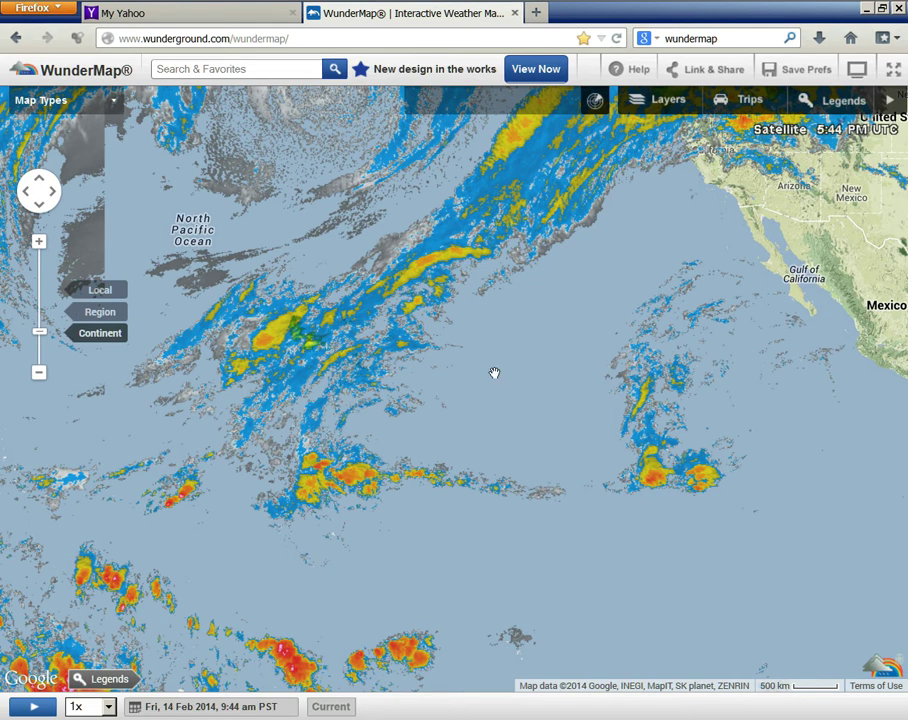
Step: Zoom out one level and pan west to bring Japan, the Philippines and Australia into view
{"action": "left_click", "coordinate": [39, 375]}
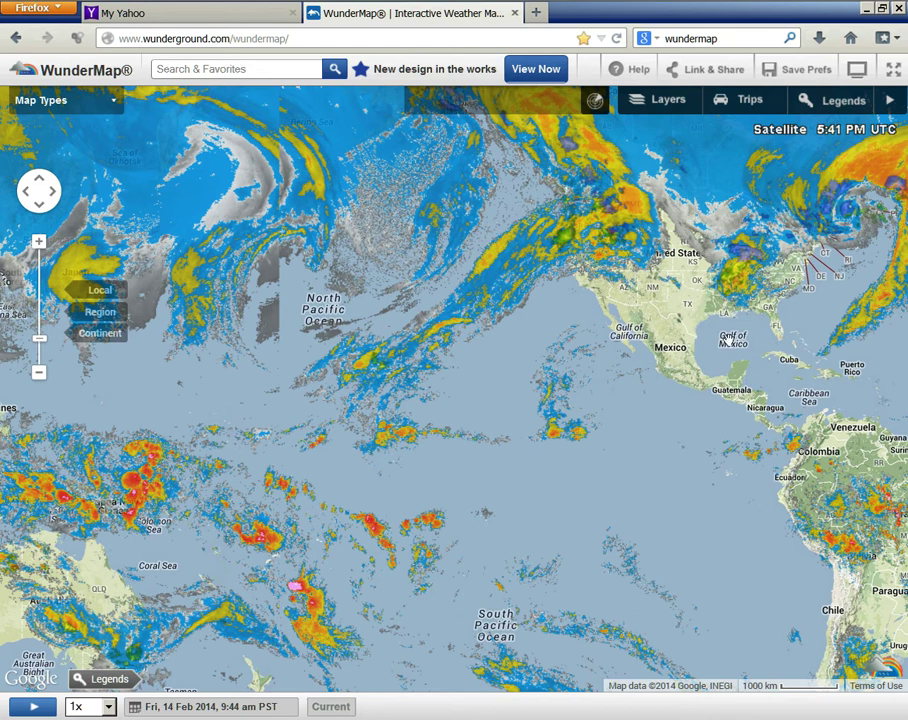
{"action": "left_click_drag", "start_coordinate": [723, 340], "coordinate": [608, 369]}
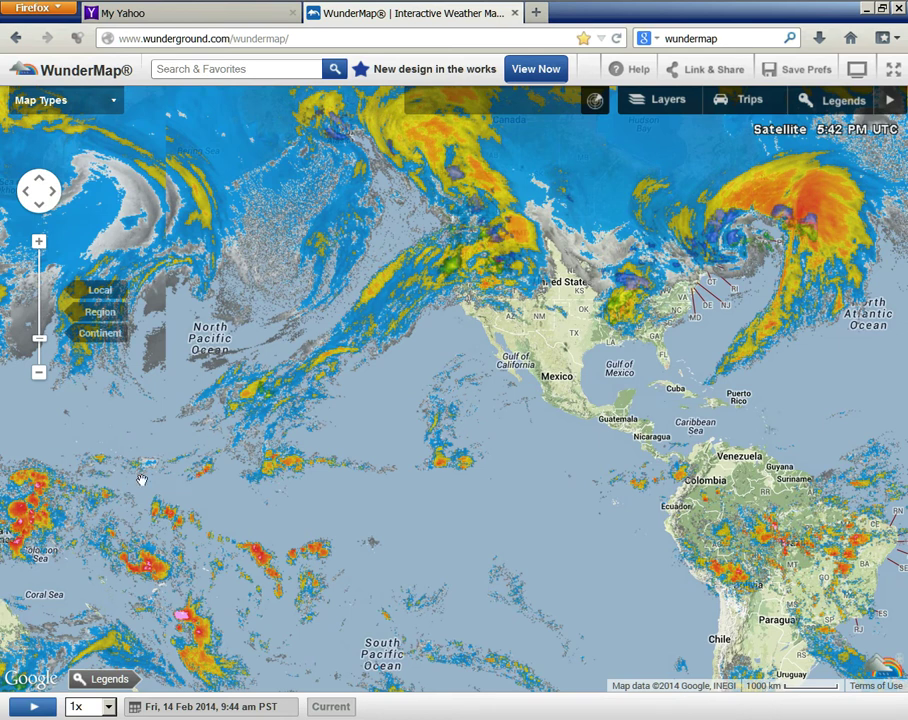
{"action": "left_click_drag", "start_coordinate": [170, 494], "coordinate": [231, 478]}
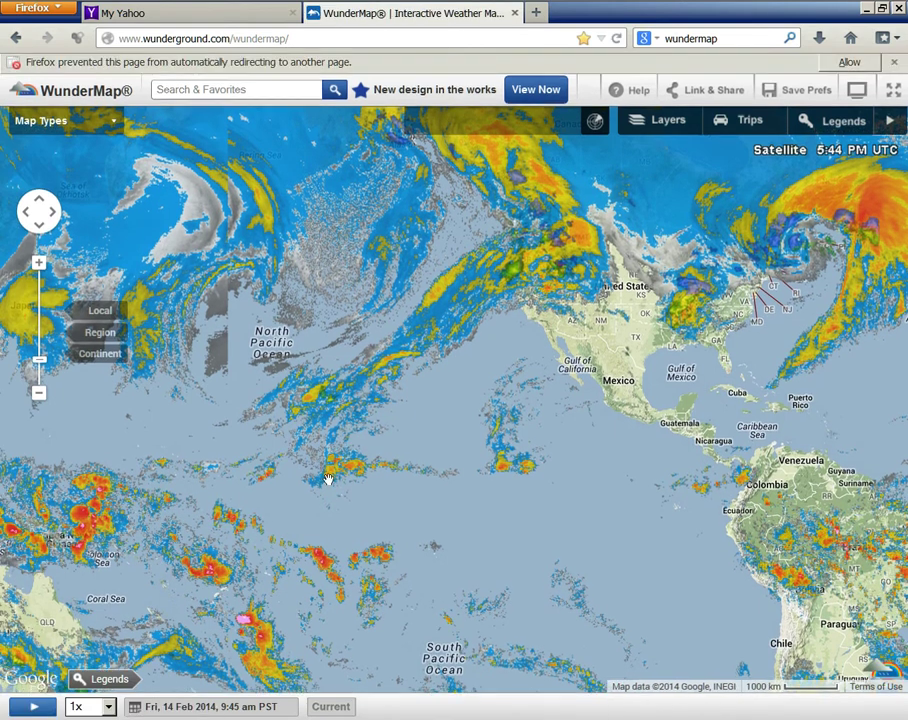
{"action": "mouse_move", "coordinate": [325, 481]}
{"action": "left_mouse_down"}
{"action": "mouse_move", "coordinate": [349, 526]}
{"action": "mouse_move", "coordinate": [420, 519]}
{"action": "left_mouse_up"}
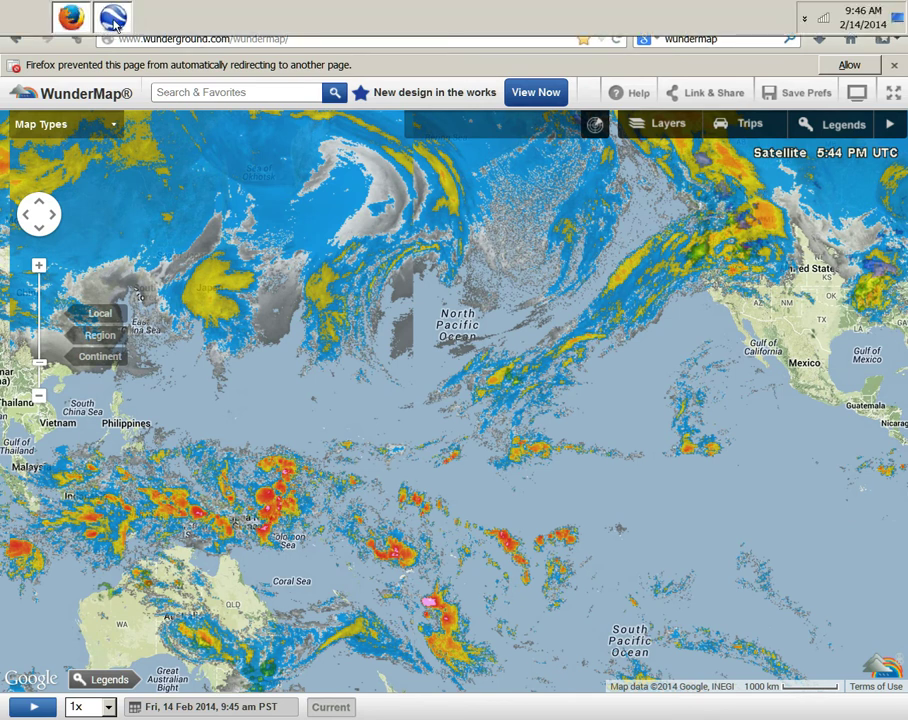
Step: Back in Google Earth, rotate the globe west and zoom in on Japan and the Mariana Trench
{"action": "left_click", "coordinate": [112, 16]}
{"action": "left_click_drag", "start_coordinate": [335, 480], "coordinate": [697, 266]}
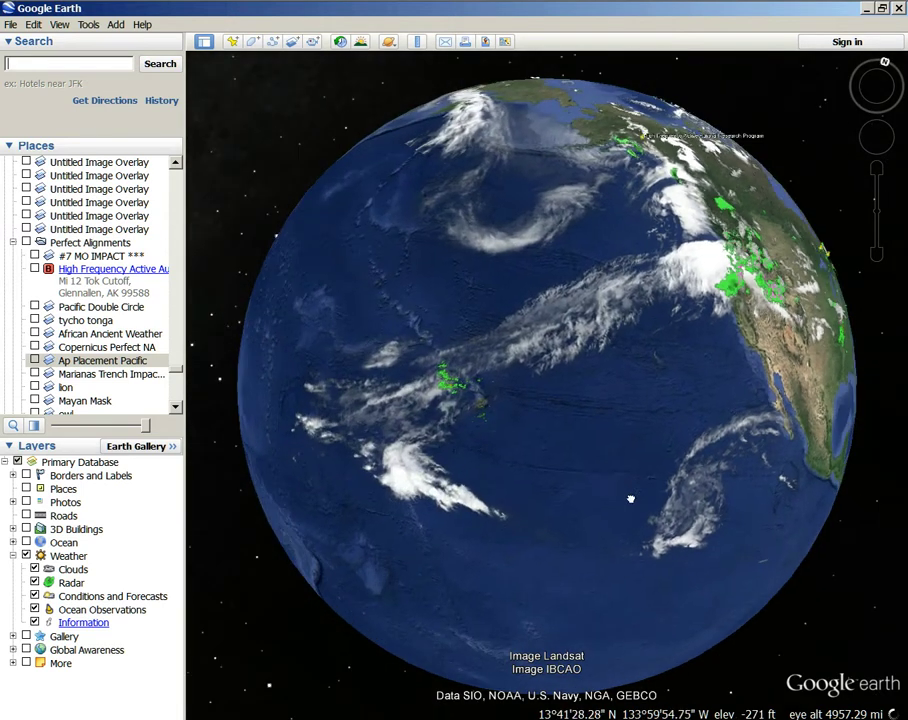
{"action": "left_click_drag", "start_coordinate": [324, 537], "coordinate": [582, 531]}
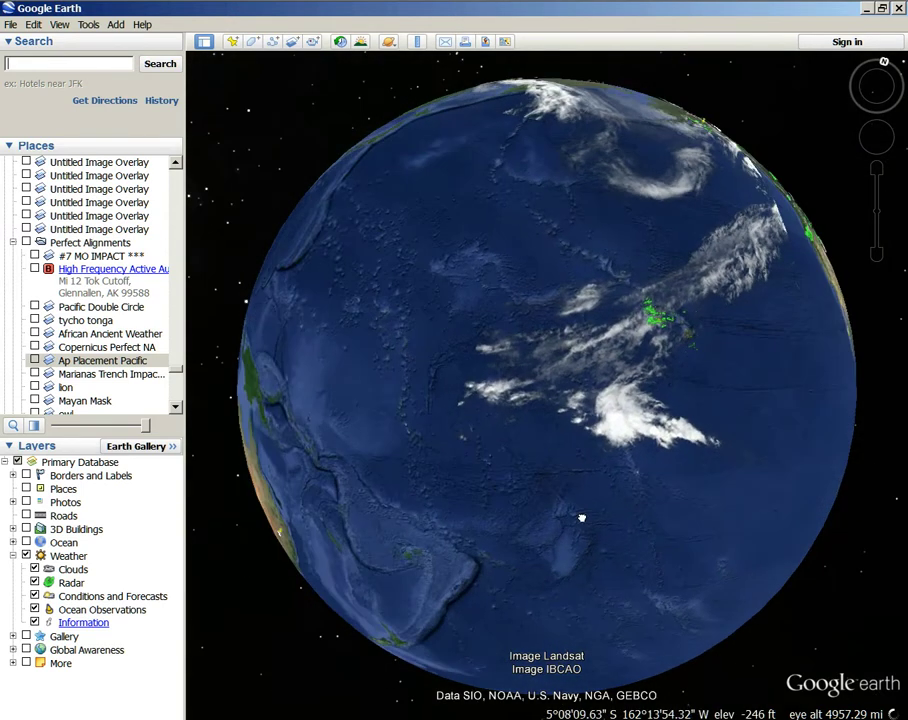
{"action": "left_click_drag", "start_coordinate": [300, 400], "coordinate": [560, 340]}
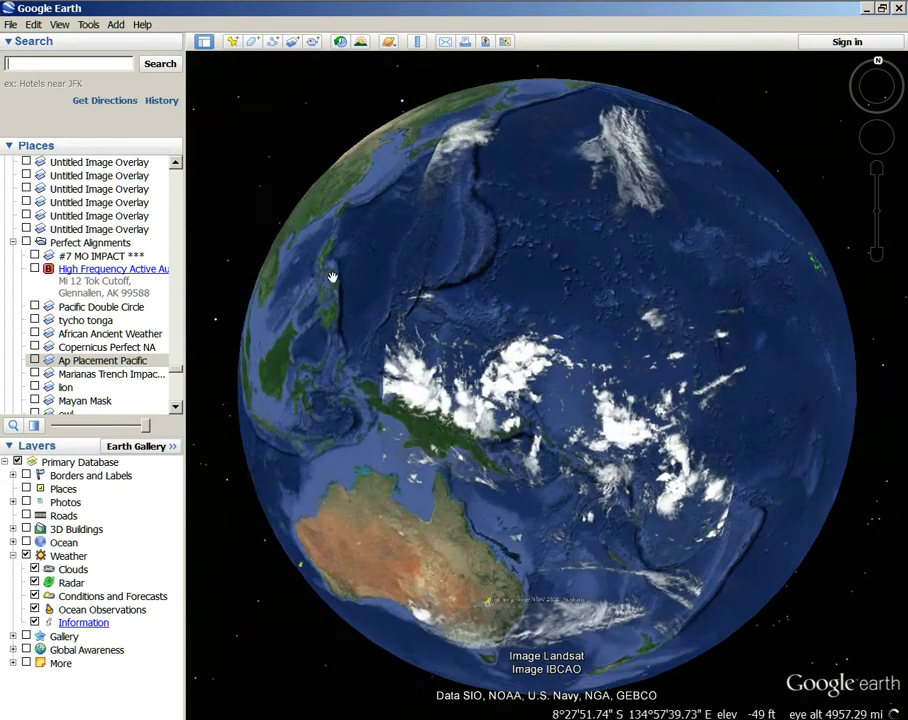
{"action": "left_click_drag", "start_coordinate": [280, 400], "coordinate": [540, 390]}
{"action": "mouse_move", "coordinate": [433, 374]}
{"action": "left_mouse_down"}
{"action": "mouse_move", "coordinate": [393, 352]}
{"action": "mouse_move", "coordinate": [543, 375]}
{"action": "left_mouse_up"}
{"action": "double_click", "coordinate": [500, 387]}
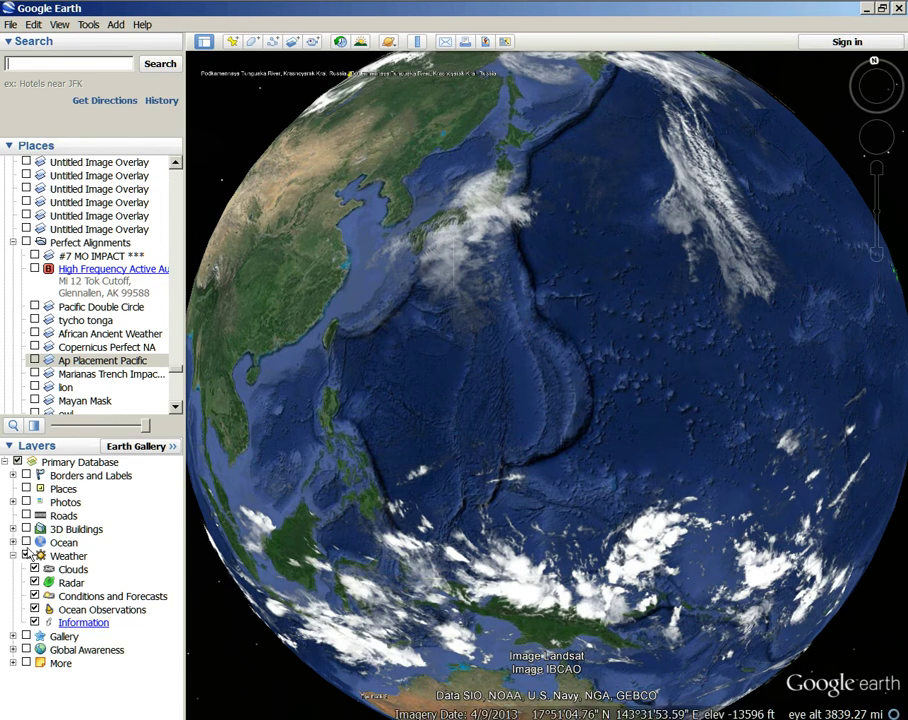
Step: Hide the Weather layer and add Schrödinger_Basin.jpg as a new image overlay
{"action": "left_click", "coordinate": [26, 555]}
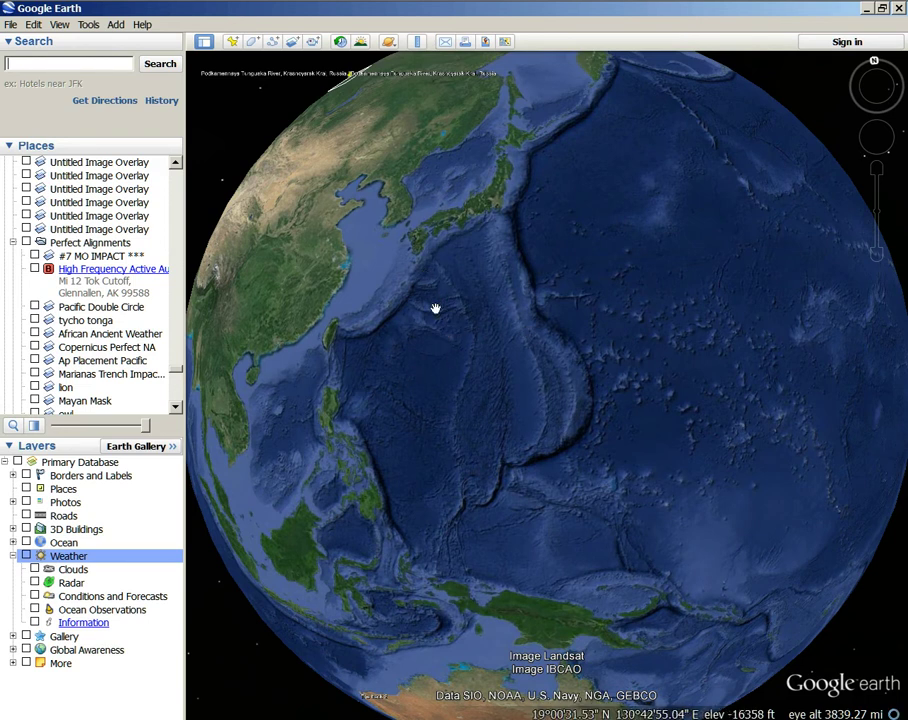
{"action": "left_click", "coordinate": [293, 42]}
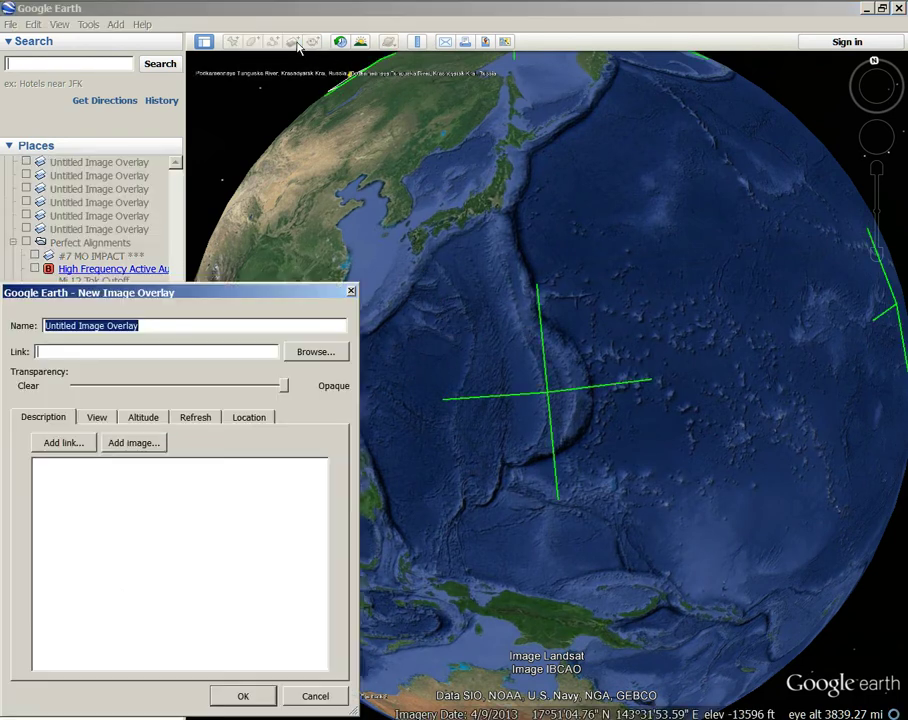
{"action": "left_click", "coordinate": [316, 354]}
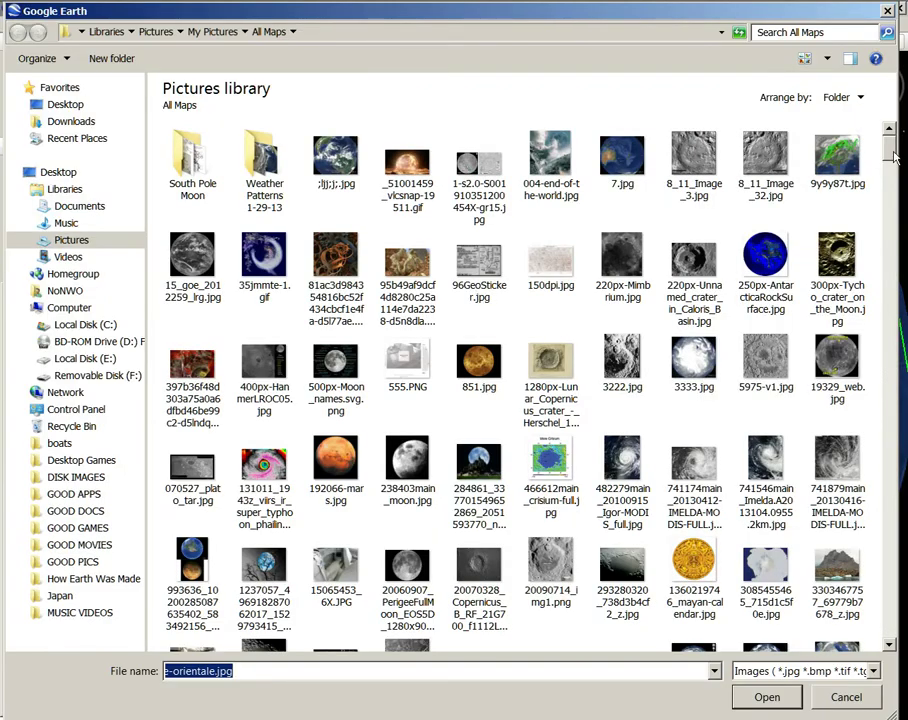
{"action": "mouse_move", "coordinate": [895, 157]}
{"action": "left_mouse_down"}
{"action": "mouse_move", "coordinate": [878, 584]}
{"action": "mouse_move", "coordinate": [893, 492]}
{"action": "left_mouse_up"}
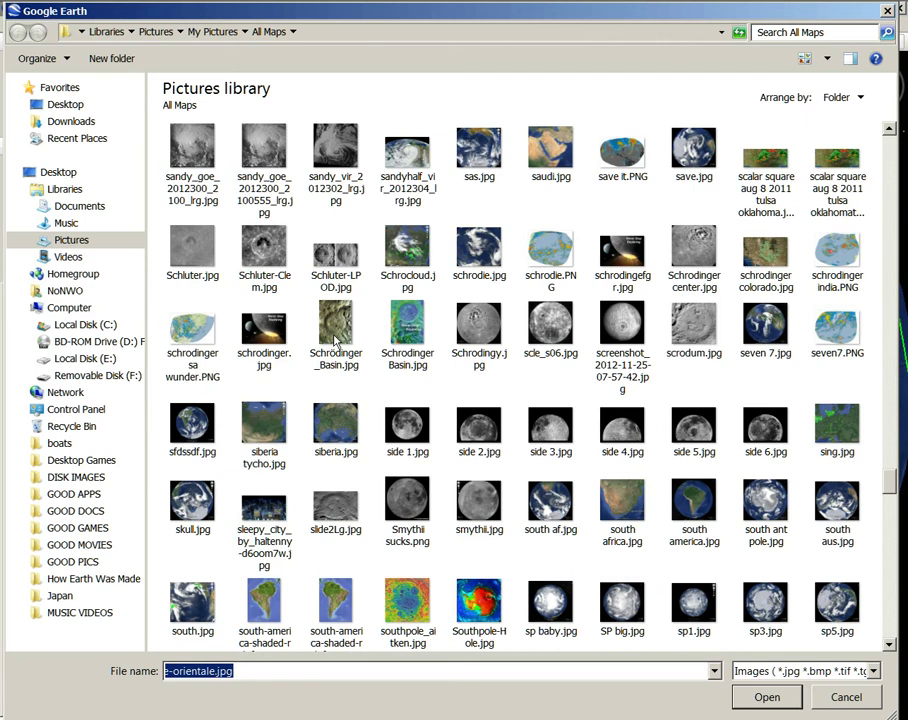
{"action": "left_click", "coordinate": [337, 343]}
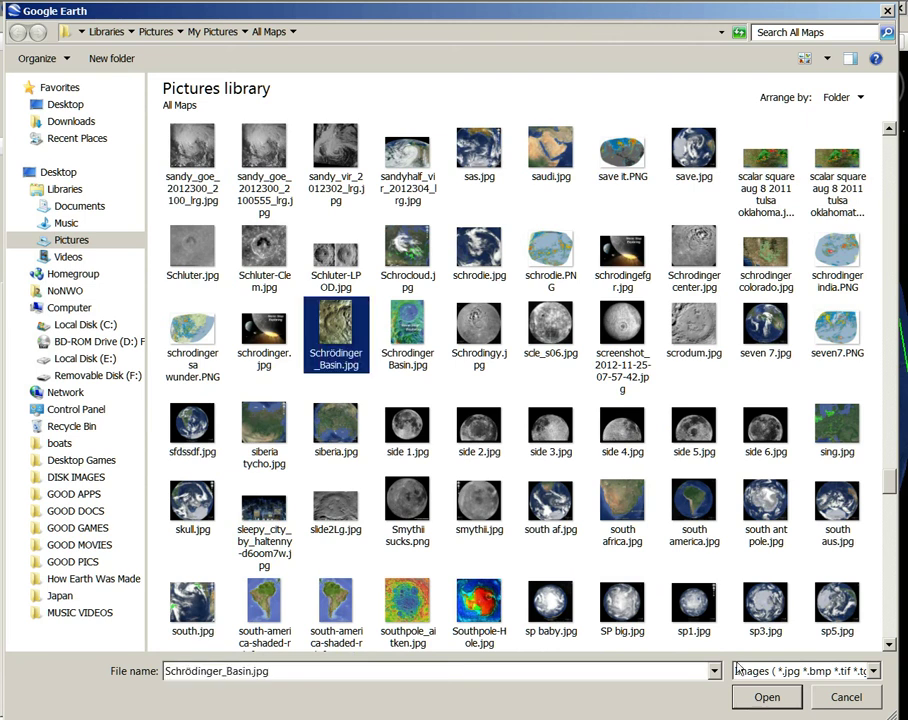
{"action": "left_click", "coordinate": [766, 703]}
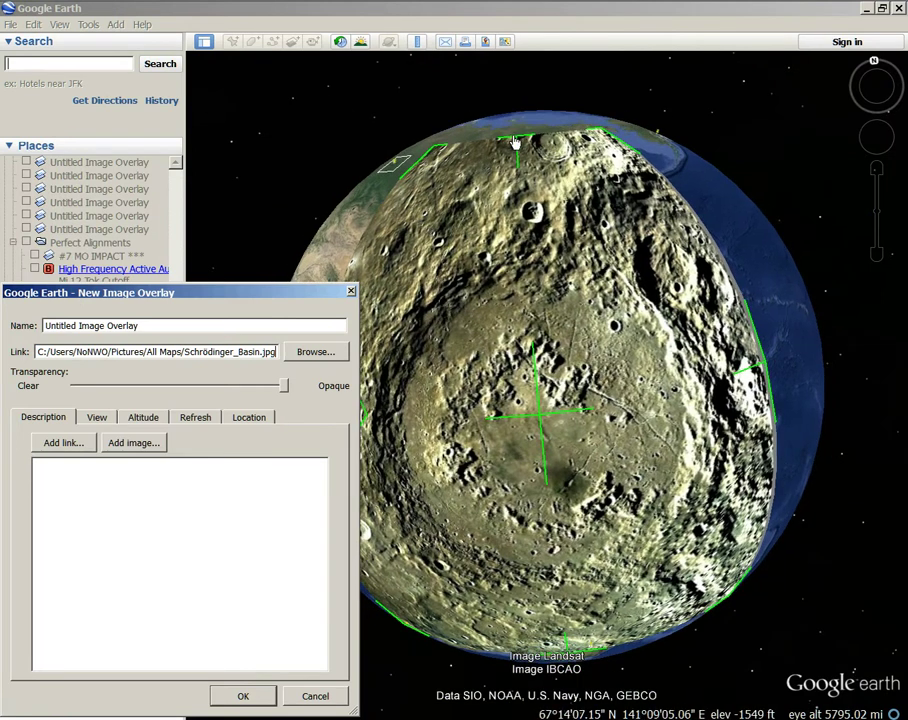
Step: Resize and position the Schrödinger Basin overlay to fit over the Philippine Sea
{"action": "mouse_move", "coordinate": [551, 149]}
{"action": "left_mouse_down"}
{"action": "mouse_move", "coordinate": [506, 478]}
{"action": "mouse_move", "coordinate": [430, 355]}
{"action": "left_mouse_up"}
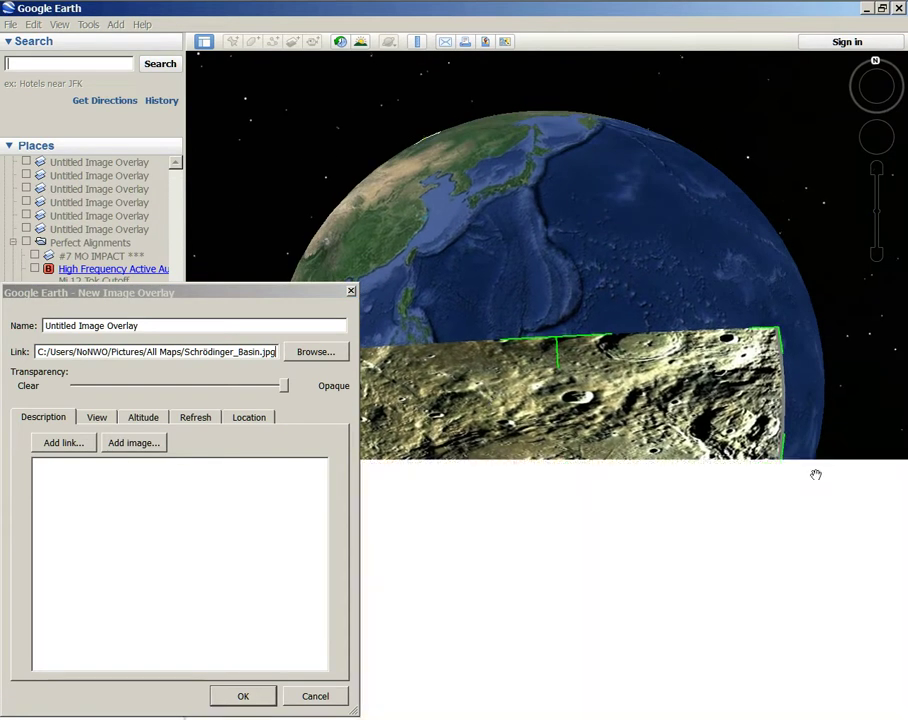
{"action": "left_click_drag", "start_coordinate": [783, 465], "coordinate": [616, 465]}
{"action": "left_click_drag", "start_coordinate": [482, 426], "coordinate": [598, 343]}
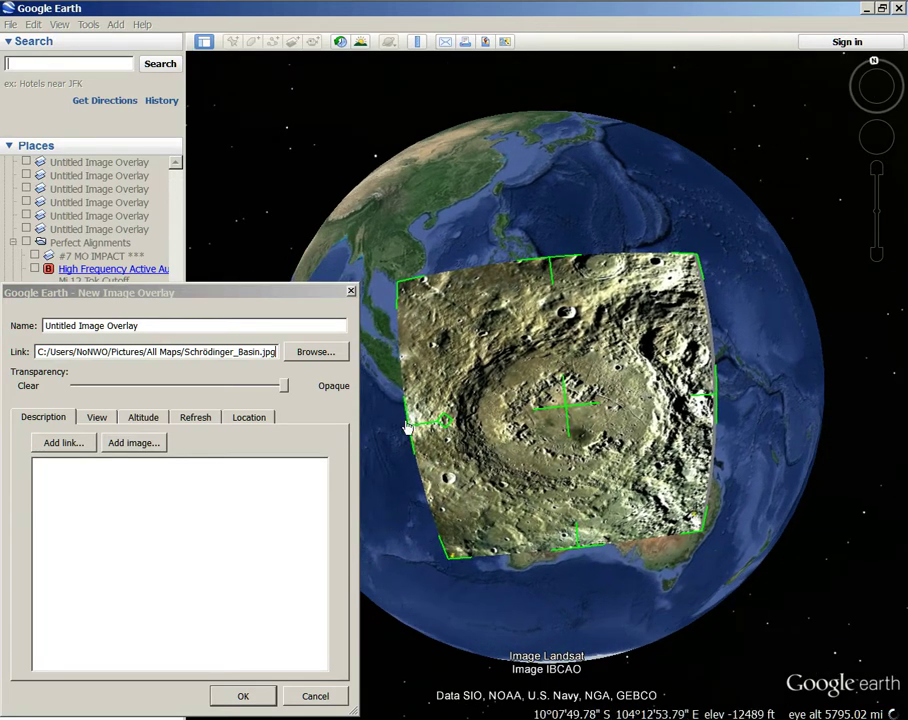
{"action": "left_click_drag", "start_coordinate": [420, 436], "coordinate": [444, 430]}
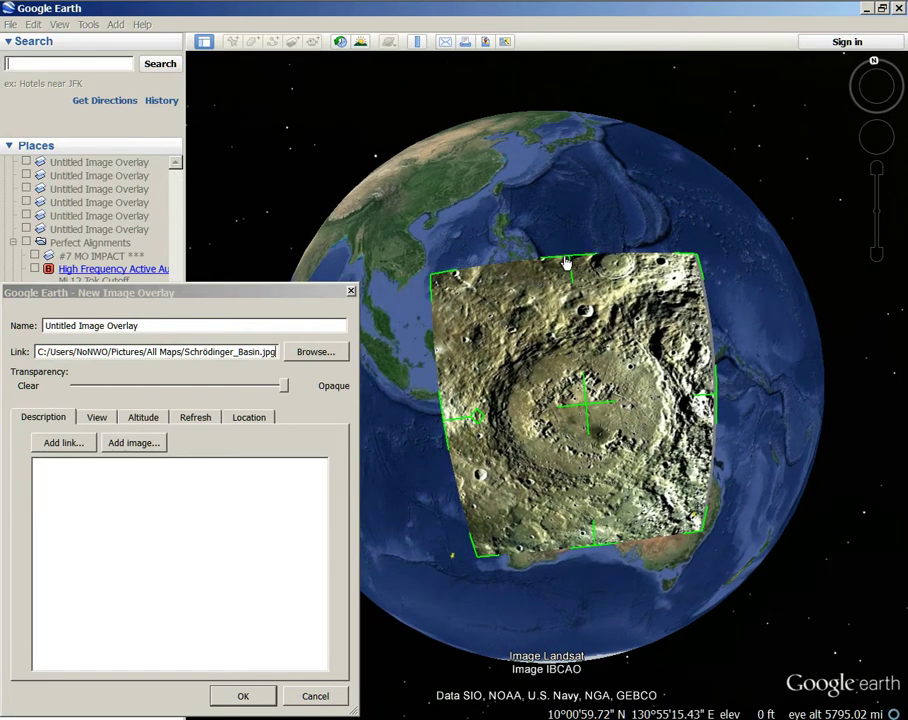
{"action": "left_click_drag", "start_coordinate": [567, 258], "coordinate": [567, 289]}
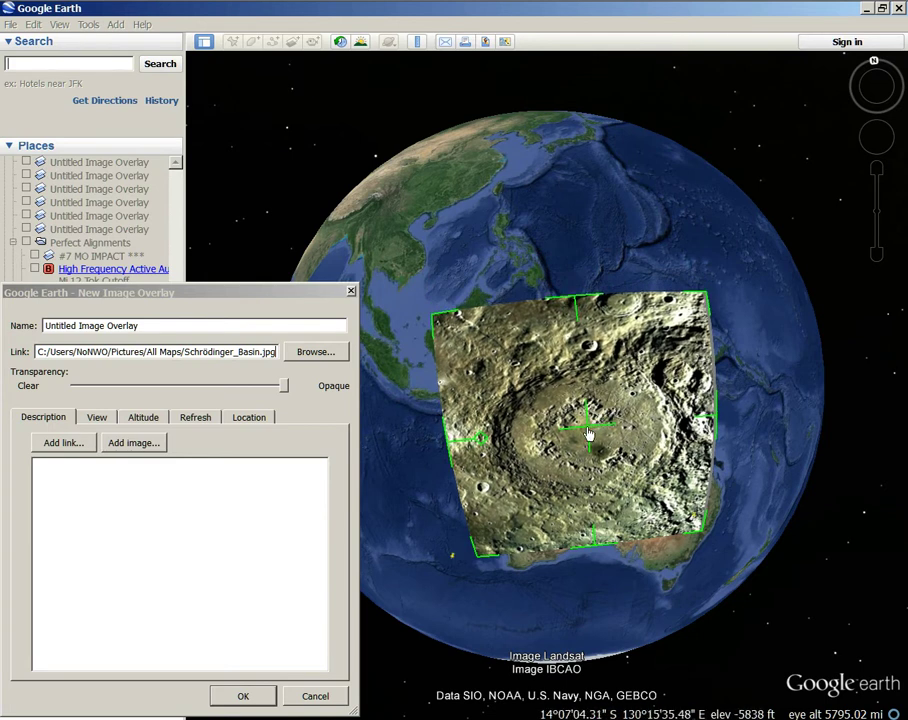
{"action": "mouse_move", "coordinate": [586, 430]}
{"action": "left_mouse_down"}
{"action": "mouse_move", "coordinate": [645, 250]}
{"action": "mouse_move", "coordinate": [548, 418]}
{"action": "left_mouse_up"}
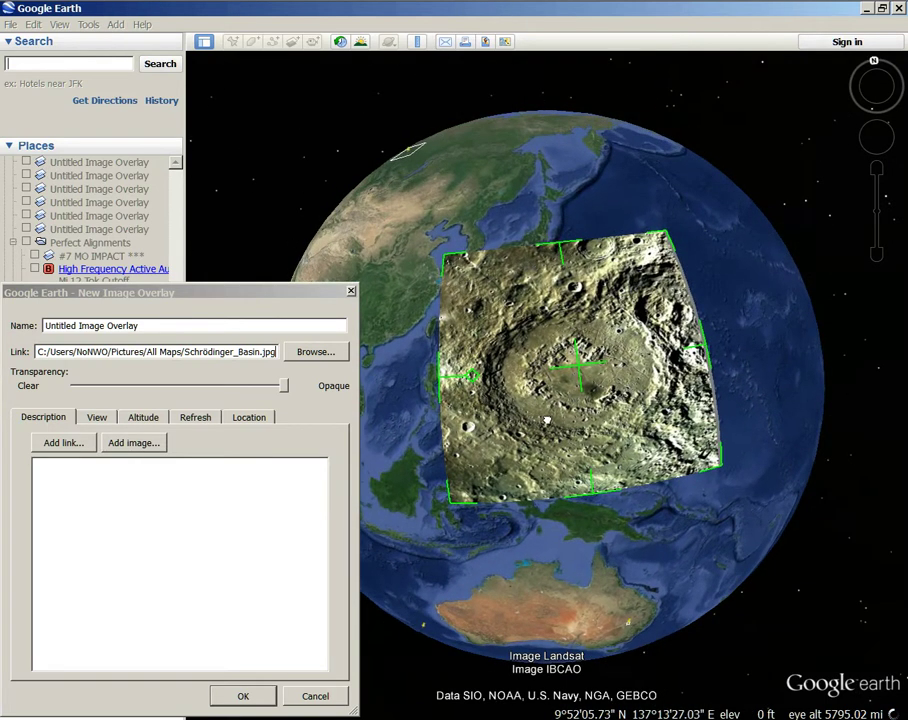
{"action": "left_click_drag", "start_coordinate": [694, 346], "coordinate": [669, 351]}
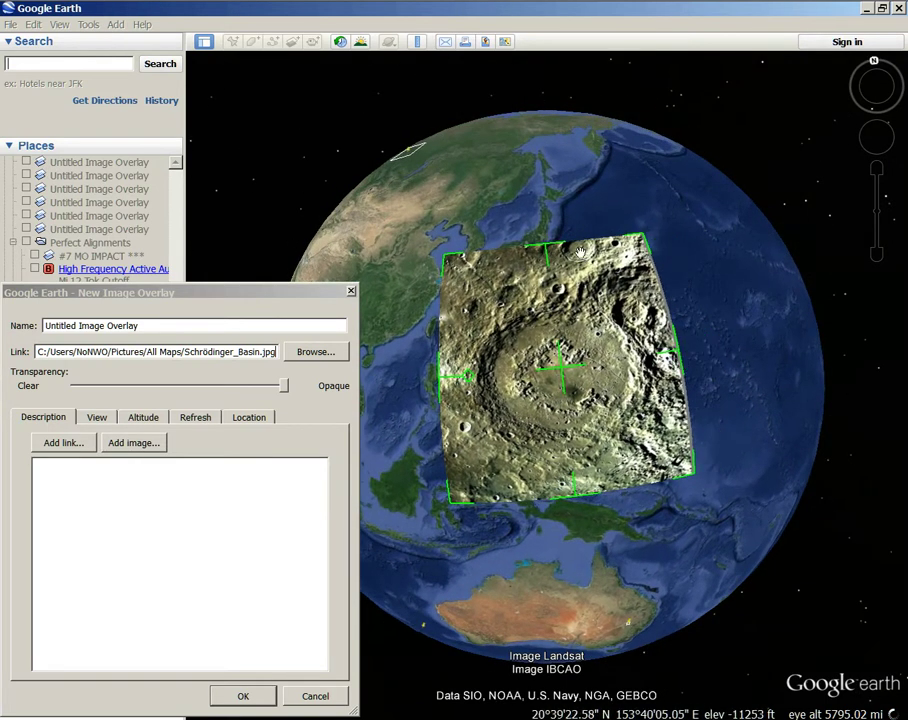
{"action": "left_click_drag", "start_coordinate": [548, 250], "coordinate": [551, 295]}
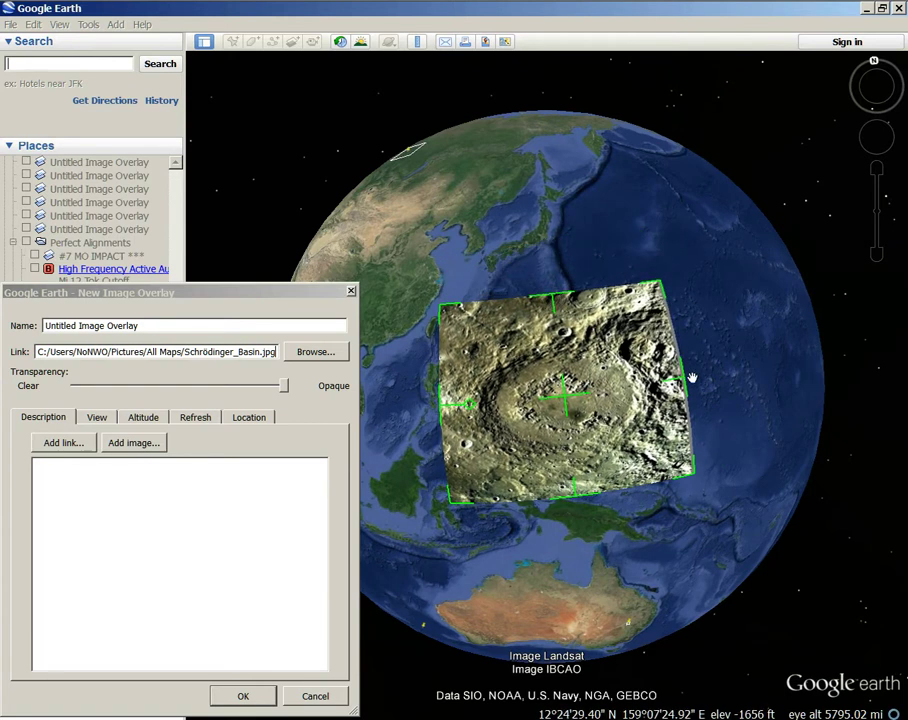
{"action": "left_click_drag", "start_coordinate": [685, 385], "coordinate": [646, 390]}
{"action": "scroll", "coordinate": [543, 400], "scroll_direction": "up", "scroll_amount": 3}
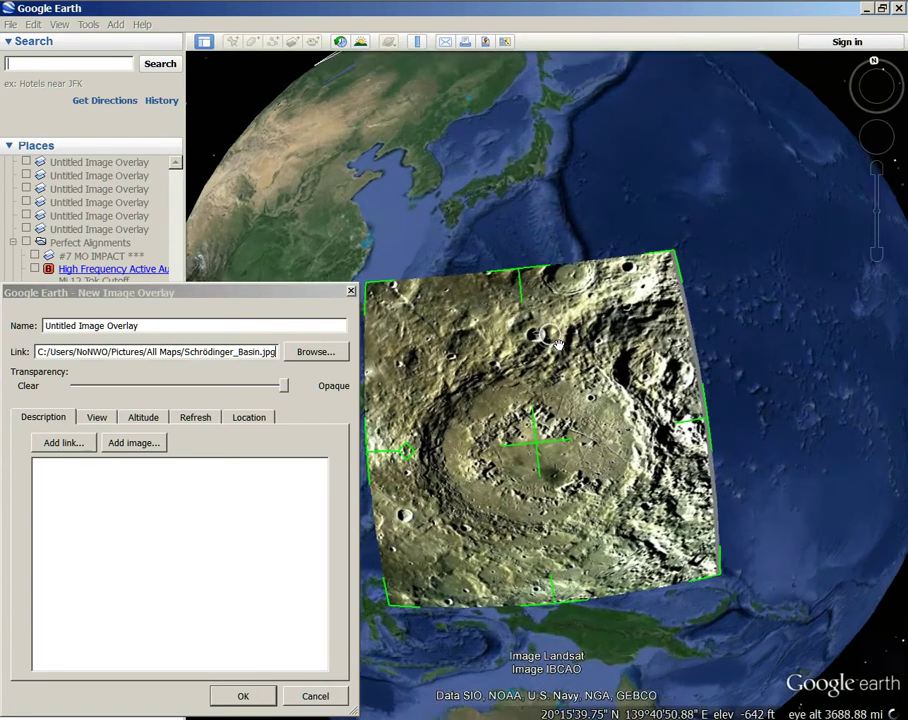
{"action": "left_click_drag", "start_coordinate": [546, 403], "coordinate": [540, 328]}
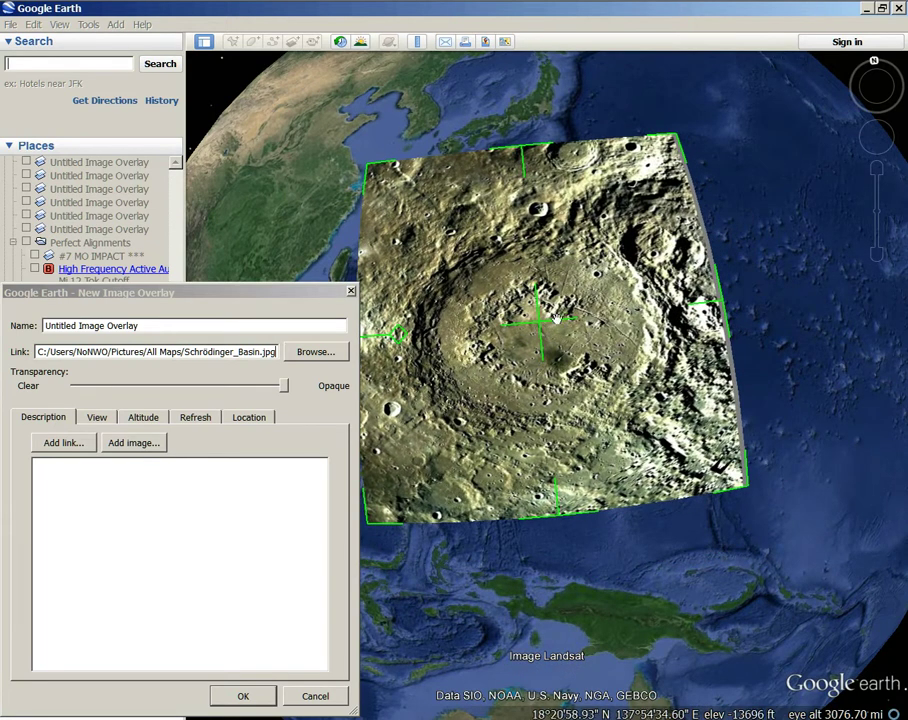
{"action": "scroll", "coordinate": [540, 330], "scroll_direction": "down", "scroll_amount": 2}
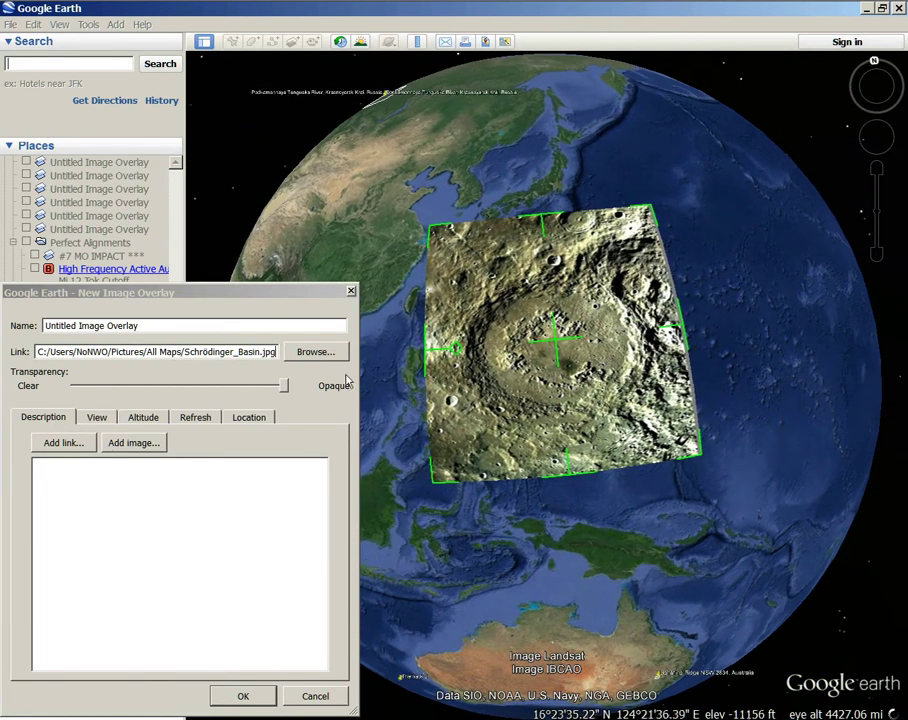
{"action": "mouse_move", "coordinate": [281, 385]}
{"action": "left_mouse_down"}
{"action": "mouse_move", "coordinate": [200, 398]}
{"action": "mouse_move", "coordinate": [70, 390]}
{"action": "mouse_move", "coordinate": [264, 390]}
{"action": "mouse_move", "coordinate": [122, 405]}
{"action": "mouse_move", "coordinate": [300, 428]}
{"action": "left_mouse_up"}
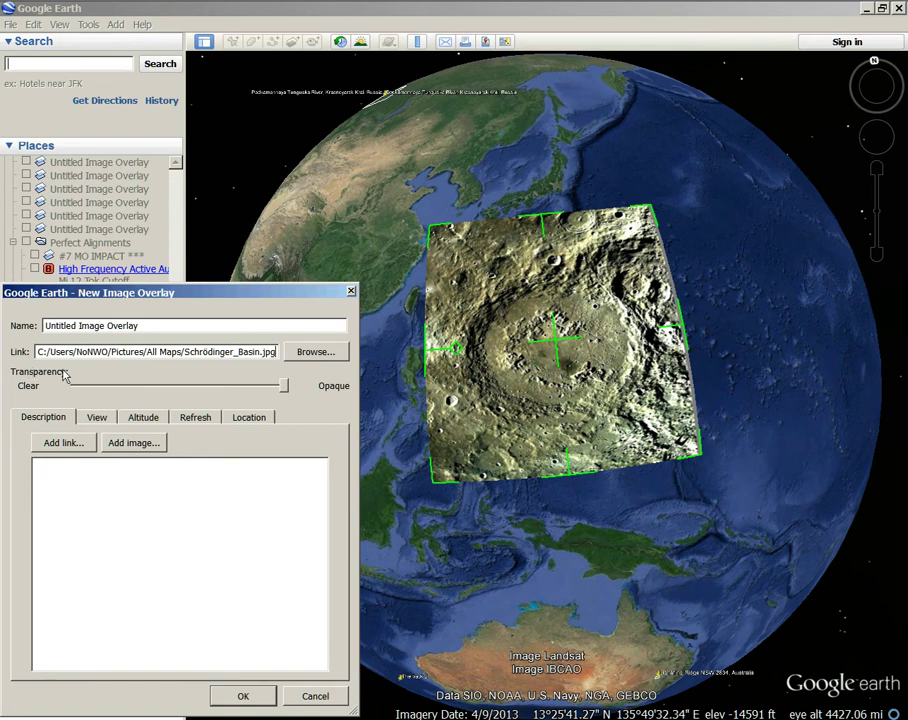
Step: Spin the globe past Africa and back to view the Schrödinger Basin overlay south of Japan
{"action": "left_click_drag", "start_coordinate": [436, 531], "coordinate": [750, 442]}
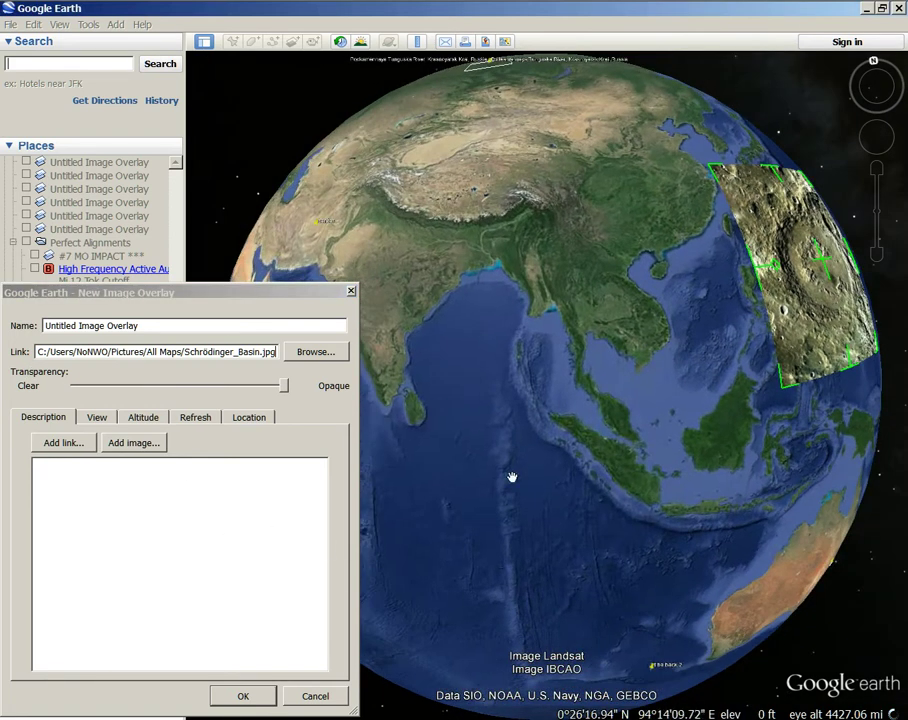
{"action": "left_click_drag", "start_coordinate": [505, 481], "coordinate": [788, 462]}
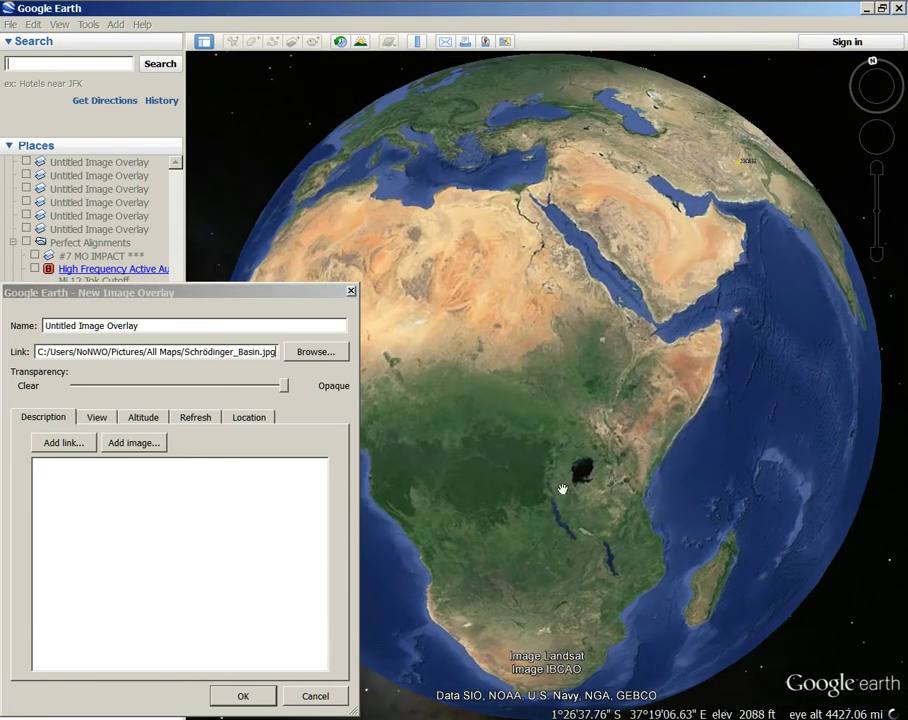
{"action": "left_click_drag", "start_coordinate": [533, 531], "coordinate": [457, 472]}
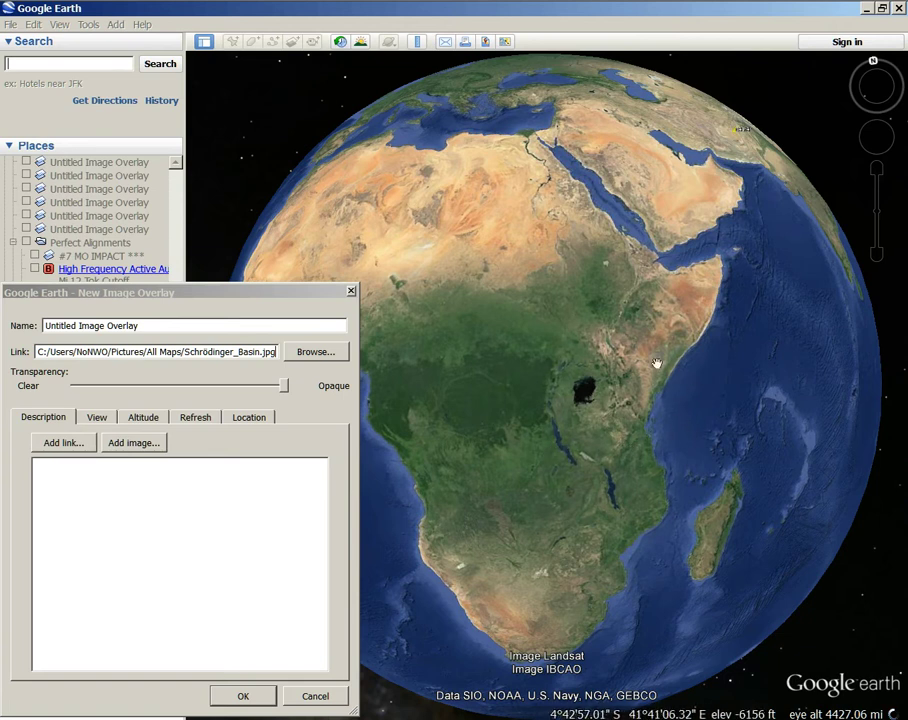
{"action": "key", "text": "Right"}
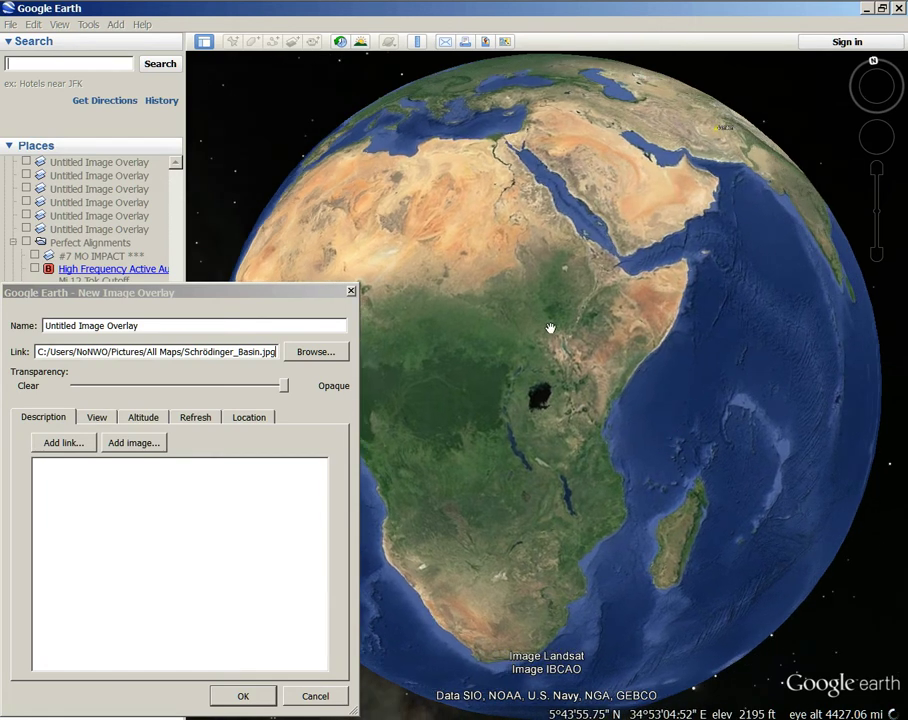
{"action": "scroll", "coordinate": [548, 329], "scroll_direction": "down", "scroll_amount": 3}
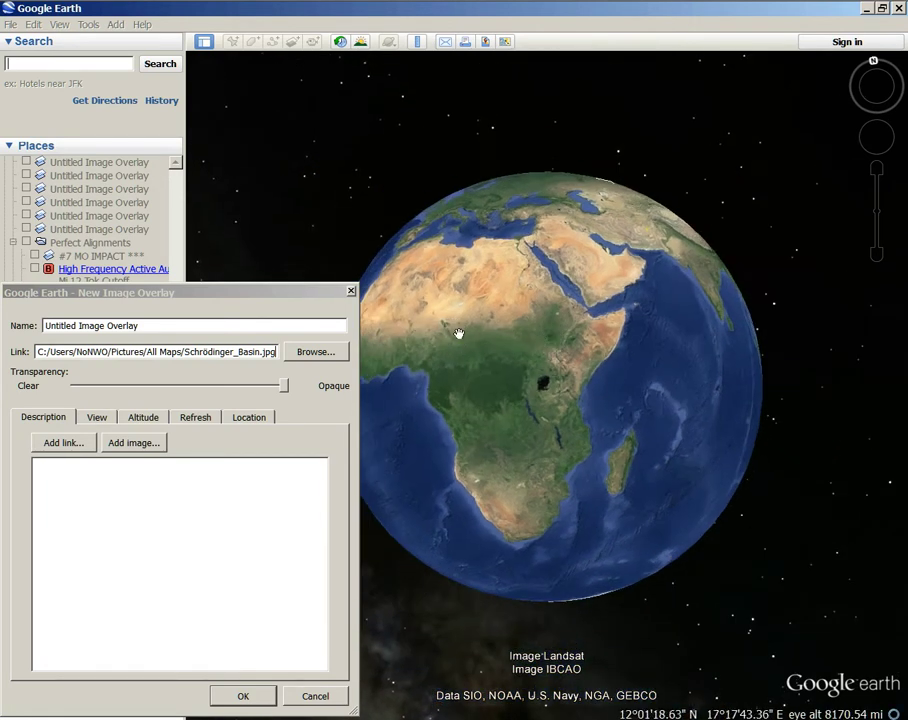
{"action": "scroll", "coordinate": [615, 349], "scroll_direction": "up", "scroll_amount": 2}
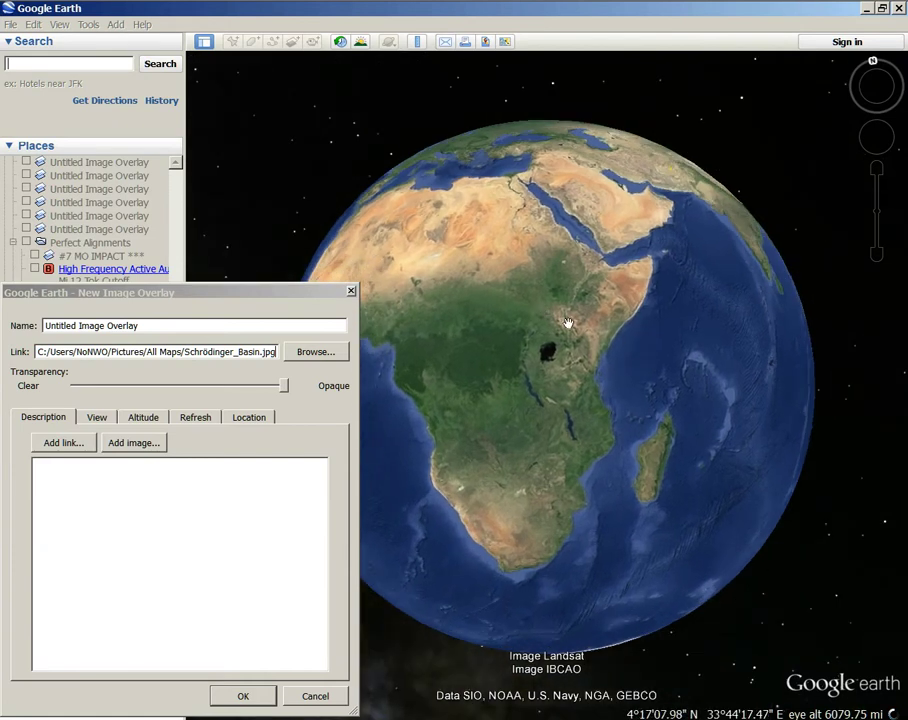
{"action": "scroll", "coordinate": [552, 410], "scroll_direction": "up", "scroll_amount": 2}
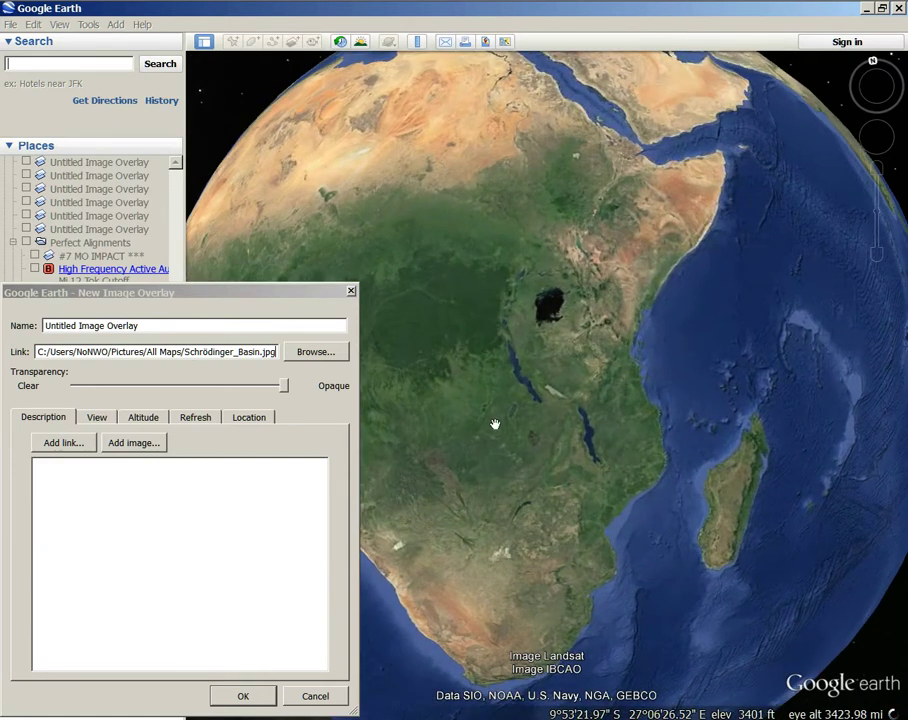
{"action": "left_click_drag", "start_coordinate": [493, 421], "coordinate": [470, 377]}
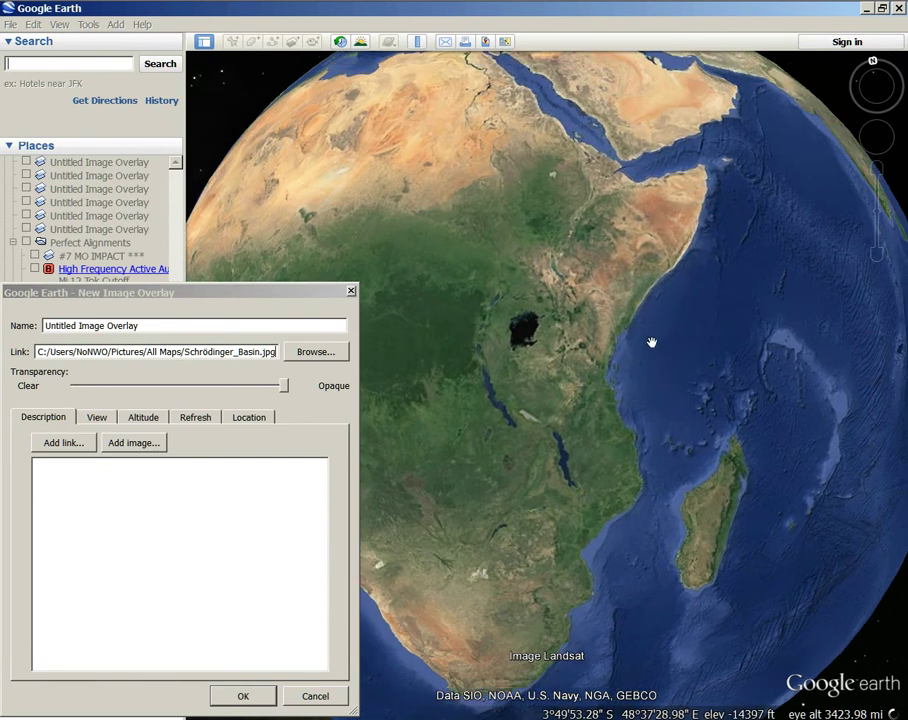
{"action": "scroll", "coordinate": [458, 379], "scroll_direction": "down", "scroll_amount": 3}
{"action": "left_click_drag", "start_coordinate": [458, 379], "coordinate": [861, 286]}
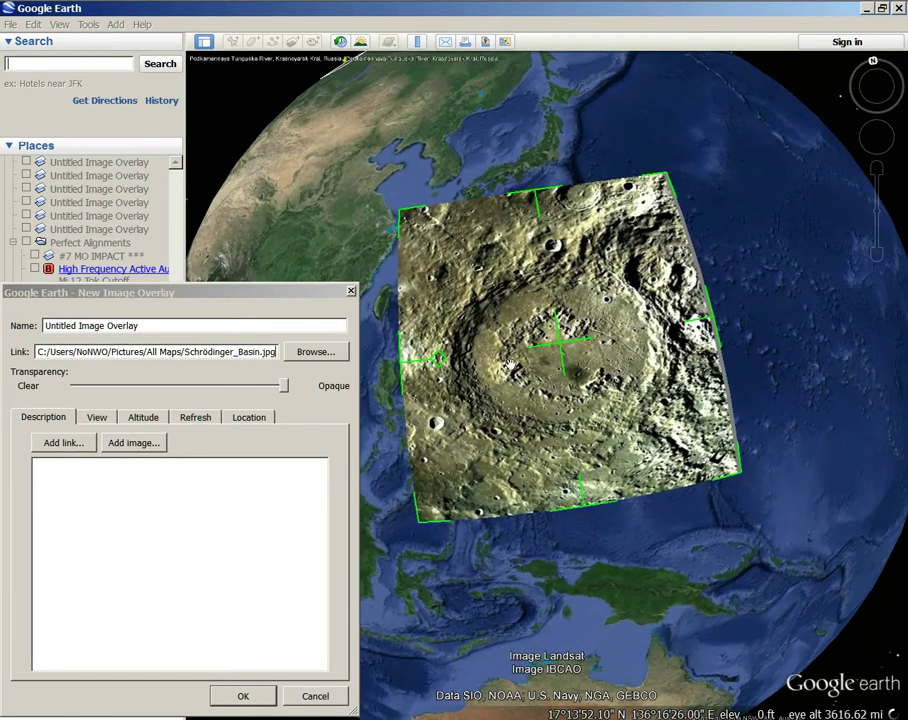
Step: Rotate the crater overlay clockwise and back, fading it clear and opaque to compare
{"action": "left_click_drag", "start_coordinate": [437, 358], "coordinate": [565, 410]}
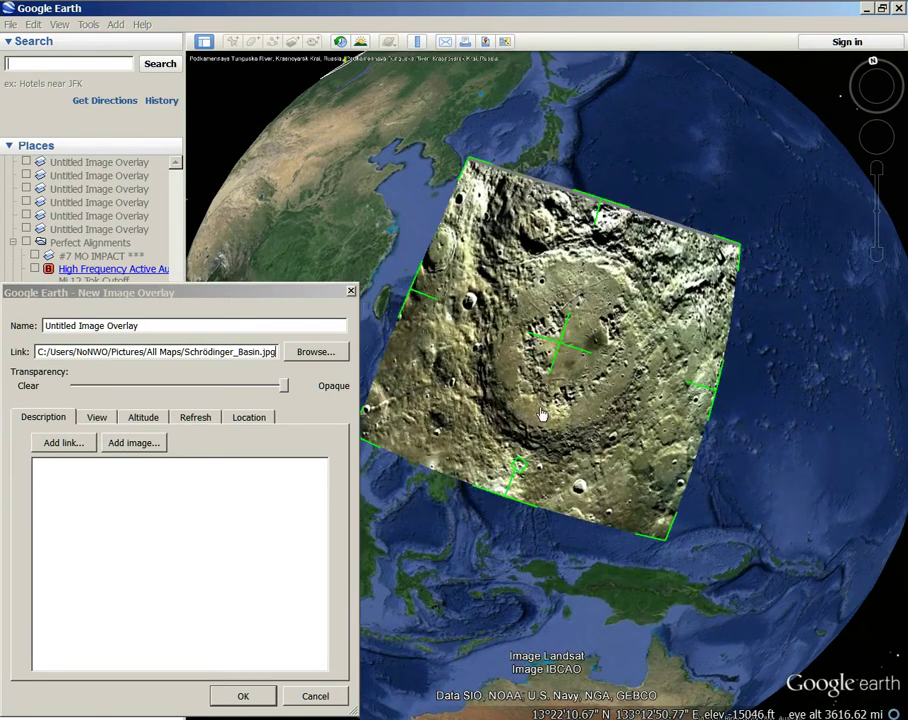
{"action": "mouse_move", "coordinate": [284, 385]}
{"action": "left_mouse_down"}
{"action": "mouse_move", "coordinate": [55, 380]}
{"action": "mouse_move", "coordinate": [290, 405]}
{"action": "left_mouse_up"}
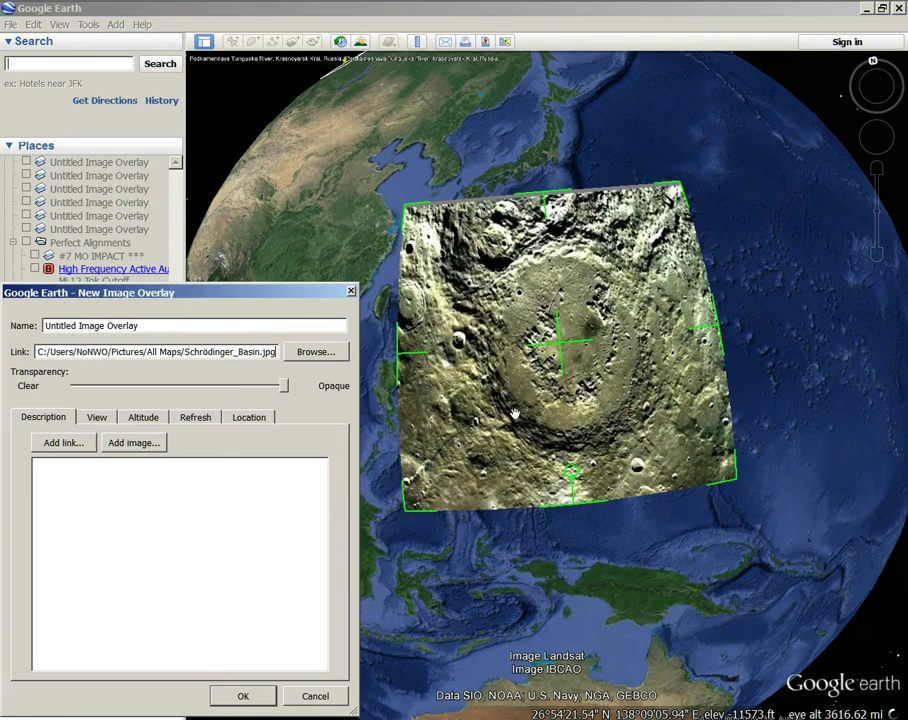
{"action": "left_click_drag", "start_coordinate": [571, 472], "coordinate": [518, 472]}
{"action": "mouse_move", "coordinate": [285, 390]}
{"action": "left_mouse_down"}
{"action": "mouse_move", "coordinate": [158, 379]}
{"action": "mouse_move", "coordinate": [335, 396]}
{"action": "mouse_move", "coordinate": [60, 387]}
{"action": "left_mouse_up"}
{"action": "mouse_move", "coordinate": [55, 332]}
{"action": "left_mouse_down"}
{"action": "mouse_move", "coordinate": [318, 367]}
{"action": "mouse_move", "coordinate": [32, 337]}
{"action": "mouse_move", "coordinate": [154, 385]}
{"action": "mouse_move", "coordinate": [233, 385]}
{"action": "left_mouse_up"}
Step: Shift the crater overlay down-left and rotate it clockwise, briefly fading it to check the fit
{"action": "mouse_move", "coordinate": [583, 353]}
{"action": "left_mouse_down"}
{"action": "mouse_move", "coordinate": [550, 375]}
{"action": "mouse_move", "coordinate": [580, 332]}
{"action": "left_mouse_up"}
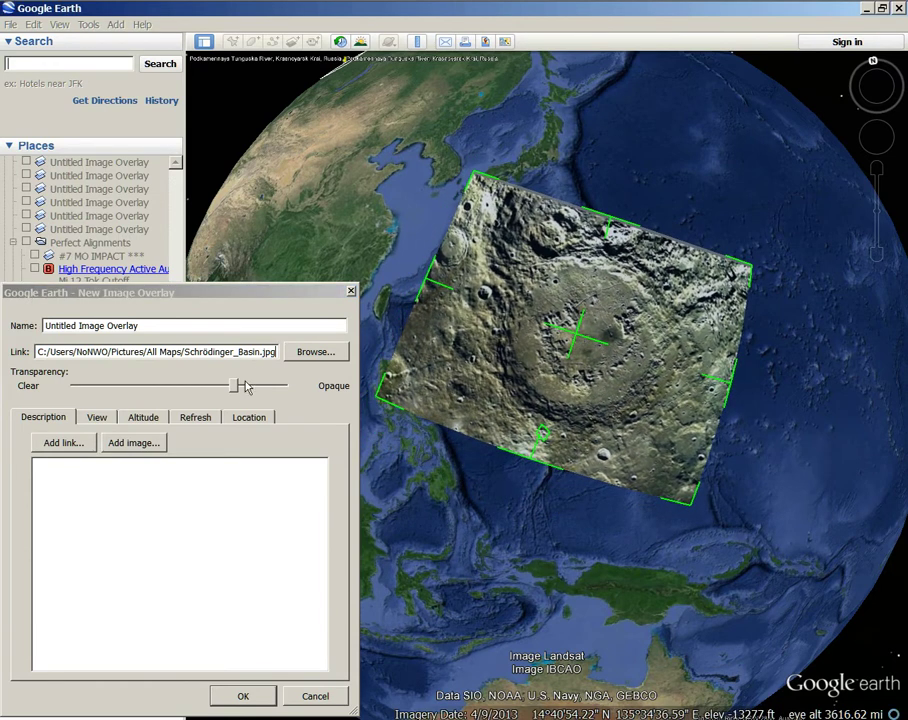
{"action": "mouse_move", "coordinate": [235, 386]}
{"action": "left_mouse_down"}
{"action": "mouse_move", "coordinate": [62, 368]}
{"action": "mouse_move", "coordinate": [250, 386]}
{"action": "mouse_move", "coordinate": [40, 386]}
{"action": "mouse_move", "coordinate": [285, 386]}
{"action": "left_mouse_up"}
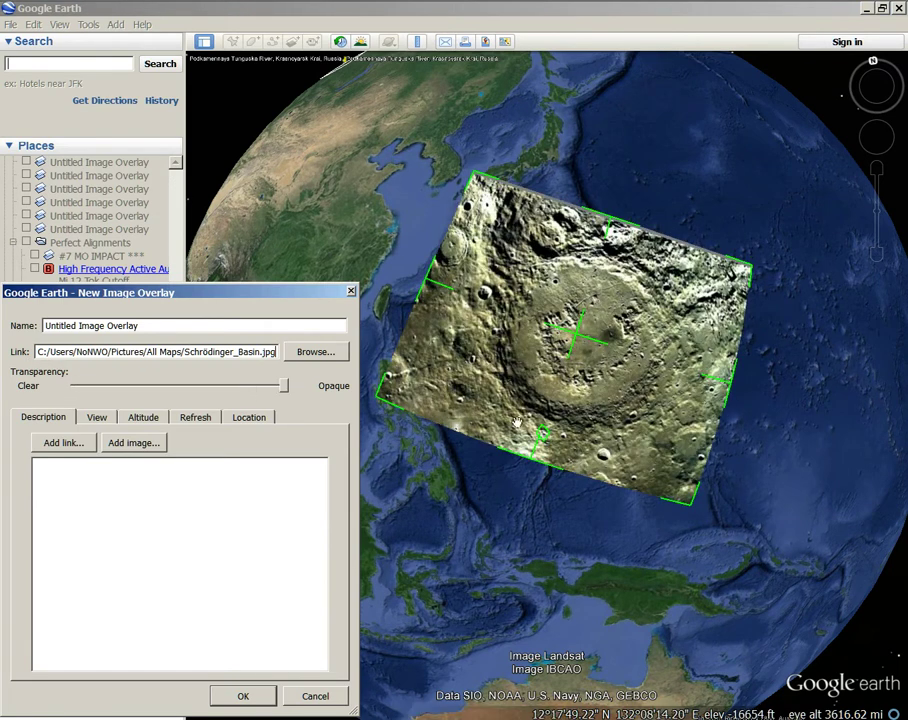
{"action": "mouse_move", "coordinate": [540, 434]}
{"action": "left_mouse_down"}
{"action": "mouse_move", "coordinate": [488, 410]}
{"action": "mouse_move", "coordinate": [544, 262]}
{"action": "left_mouse_up"}
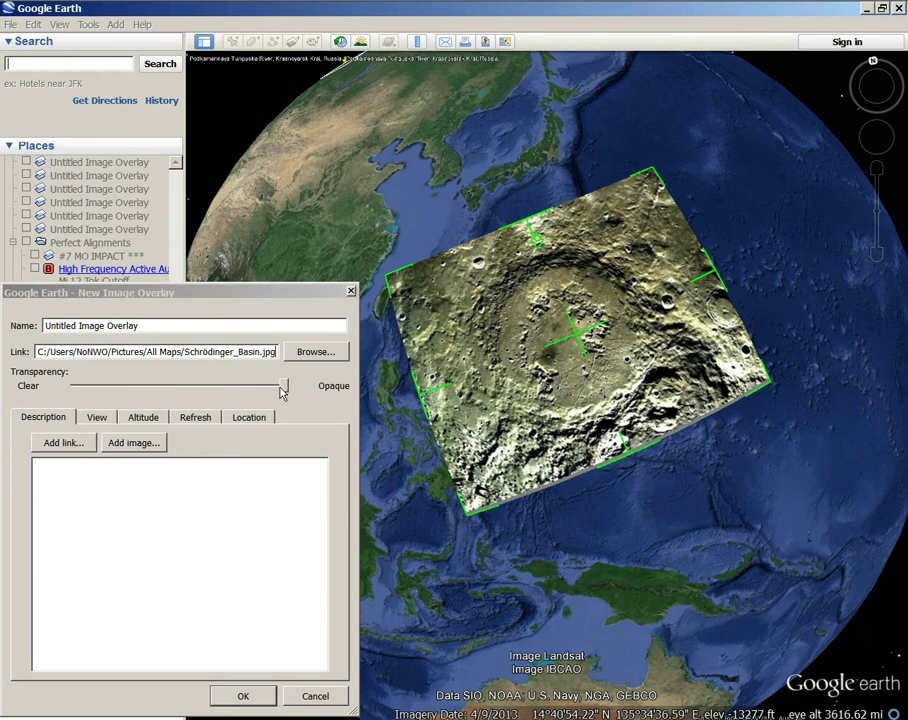
{"action": "mouse_move", "coordinate": [282, 392]}
{"action": "left_mouse_down"}
{"action": "mouse_move", "coordinate": [30, 390]}
{"action": "mouse_move", "coordinate": [284, 404]}
{"action": "mouse_move", "coordinate": [258, 388]}
{"action": "mouse_move", "coordinate": [87, 392]}
{"action": "mouse_move", "coordinate": [178, 396]}
{"action": "mouse_move", "coordinate": [20, 390]}
{"action": "mouse_move", "coordinate": [247, 390]}
{"action": "mouse_move", "coordinate": [28, 395]}
{"action": "mouse_move", "coordinate": [290, 400]}
{"action": "left_mouse_up"}
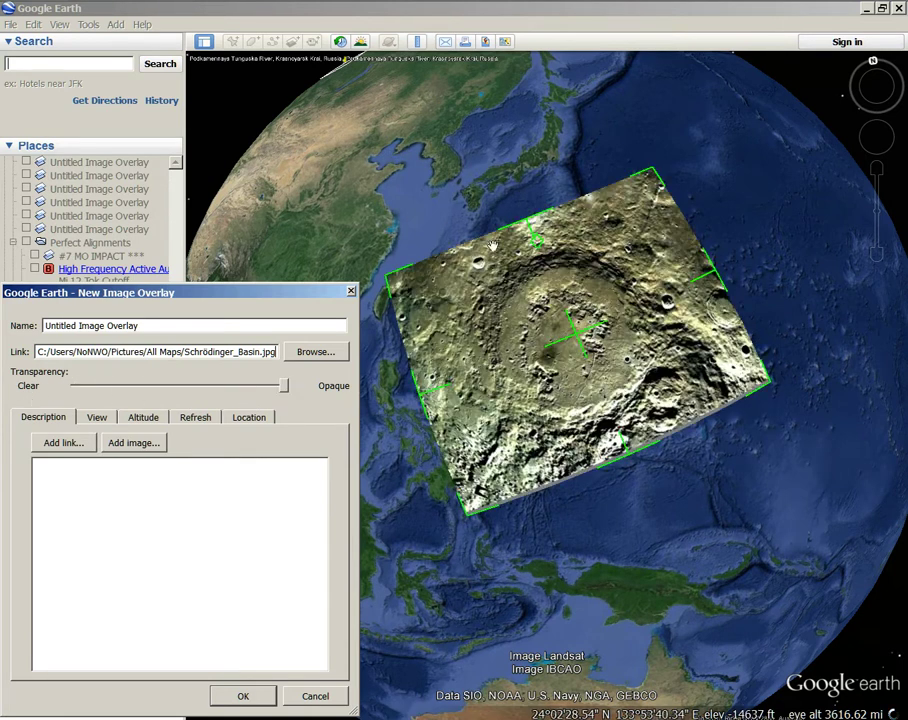
Step: Discard the crater overlay and start a new image overlay over the western Pacific
{"action": "left_click", "coordinate": [310, 696]}
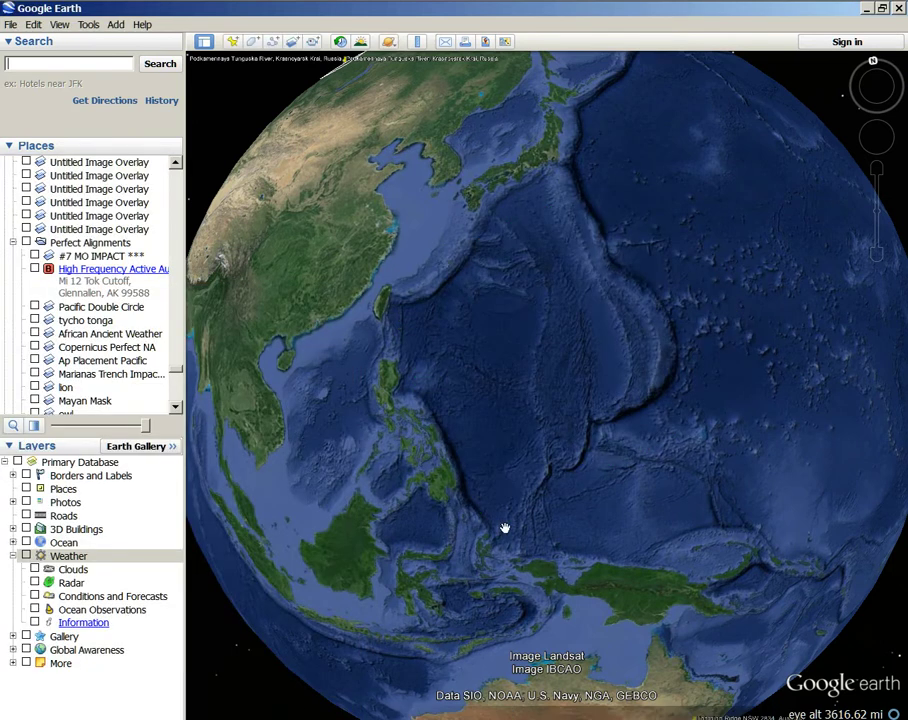
{"action": "left_click", "coordinate": [292, 41]}
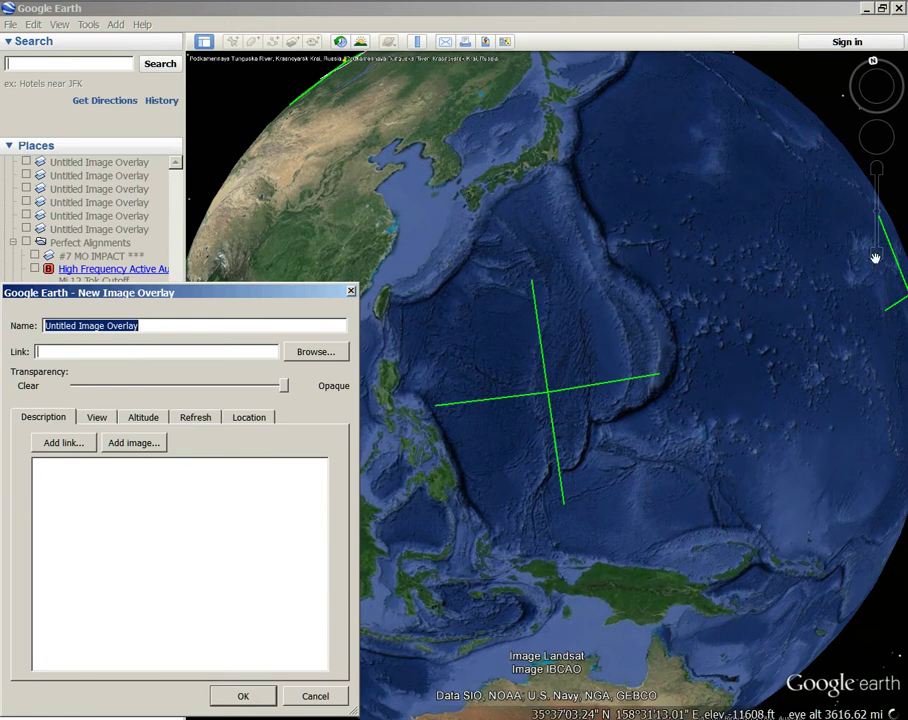
{"action": "left_click_drag", "start_coordinate": [410, 200], "coordinate": [602, 175]}
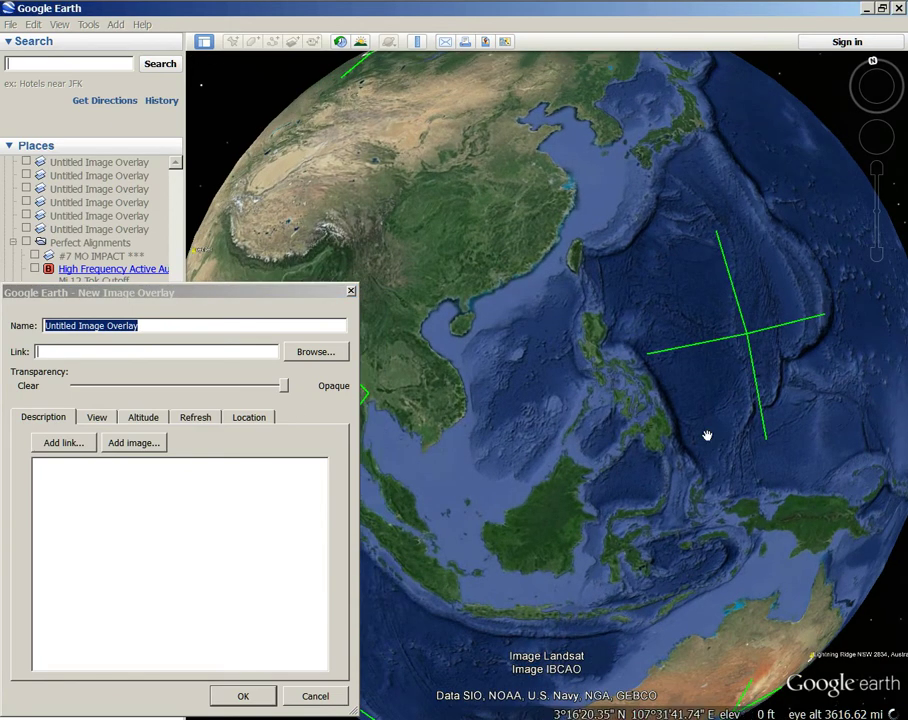
{"action": "left_click_drag", "start_coordinate": [864, 408], "coordinate": [657, 418]}
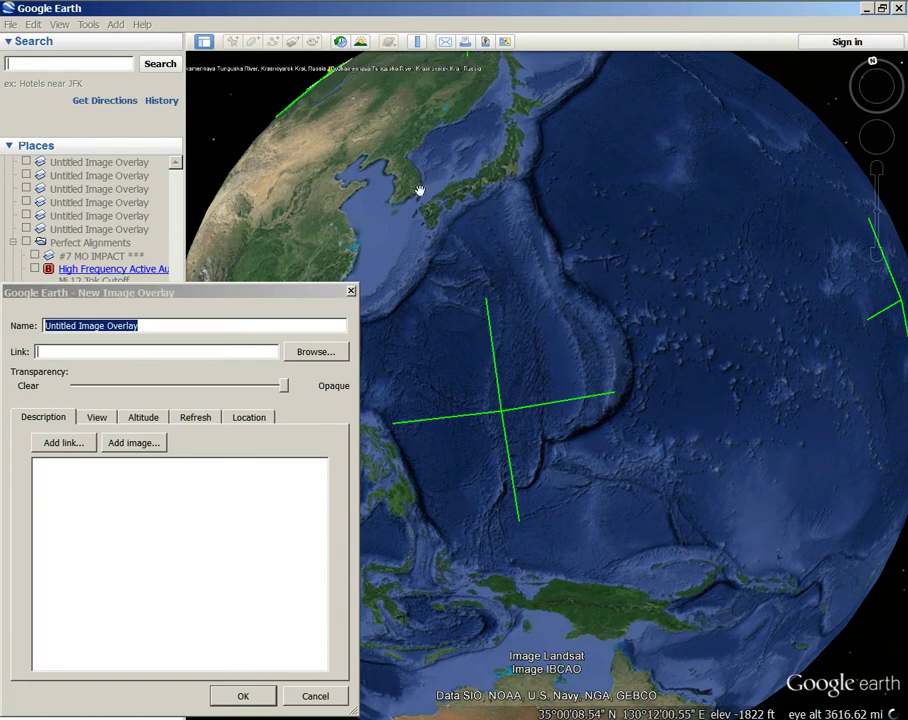
Step: Zoom out, cancel the new overlay, and spin the globe toward Europe and Africa
{"action": "scroll", "coordinate": [415, 196], "scroll_direction": "down", "scroll_amount": 3}
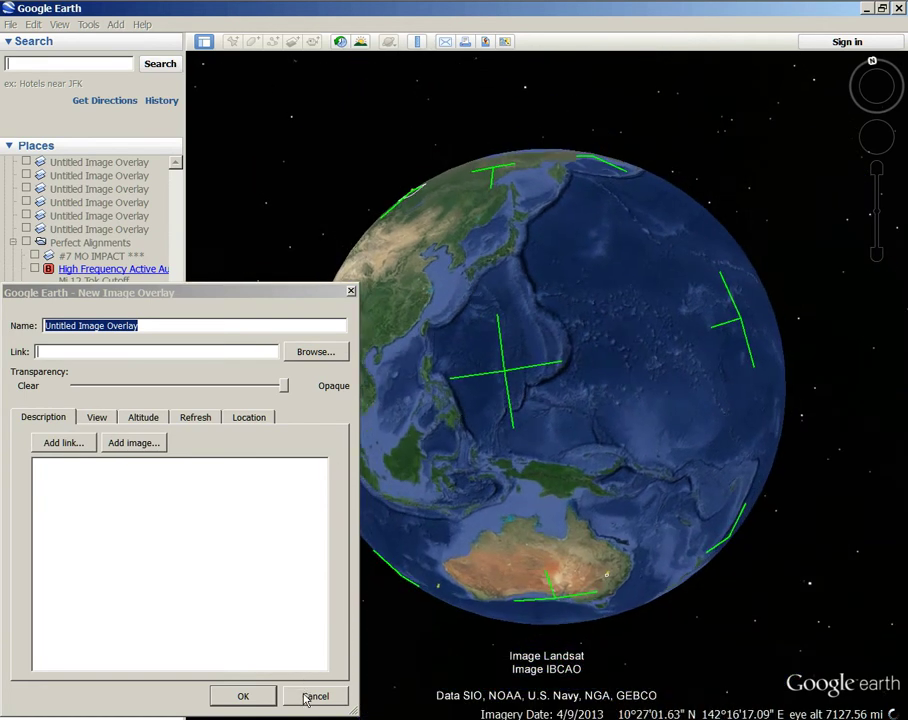
{"action": "left_click", "coordinate": [313, 697]}
{"action": "mouse_move", "coordinate": [438, 574]}
{"action": "left_mouse_down"}
{"action": "mouse_move", "coordinate": [755, 431]}
{"action": "mouse_move", "coordinate": [752, 365]}
{"action": "mouse_move", "coordinate": [736, 350]}
{"action": "left_mouse_up"}
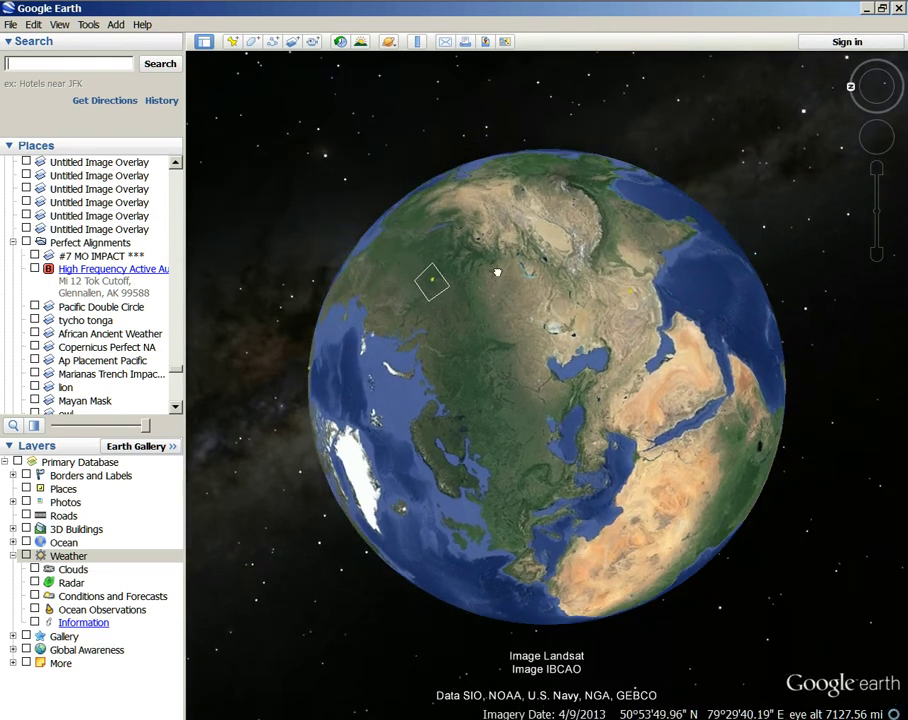
Step: Spin the globe and switch on an Untitled Image Overlay, finding its small image over East Africa
{"action": "scroll", "coordinate": [580, 250], "scroll_direction": "up", "scroll_amount": 3}
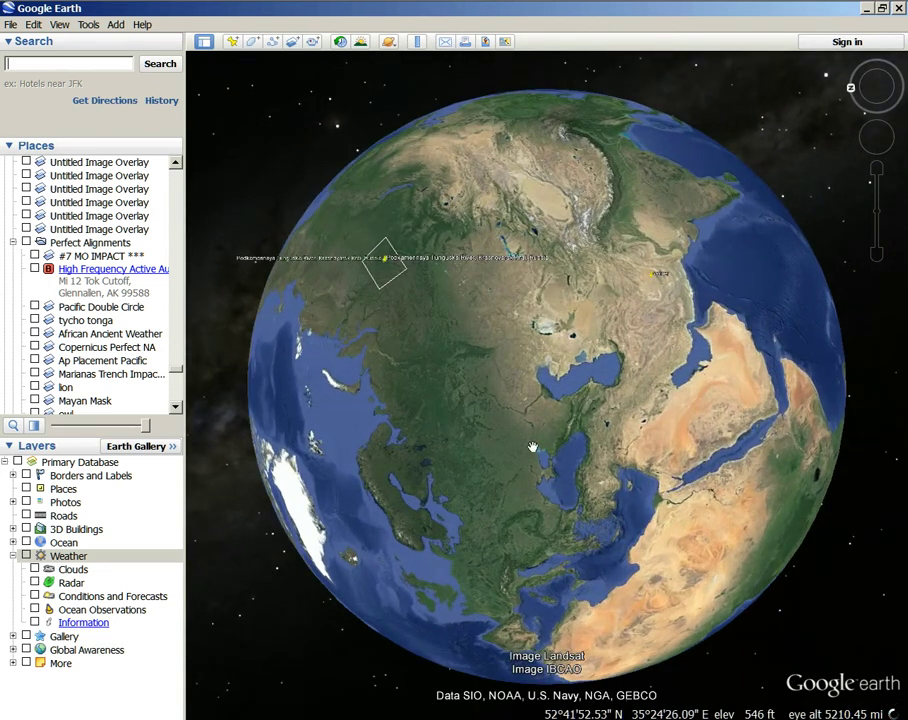
{"action": "left_click_drag", "start_coordinate": [368, 382], "coordinate": [422, 298]}
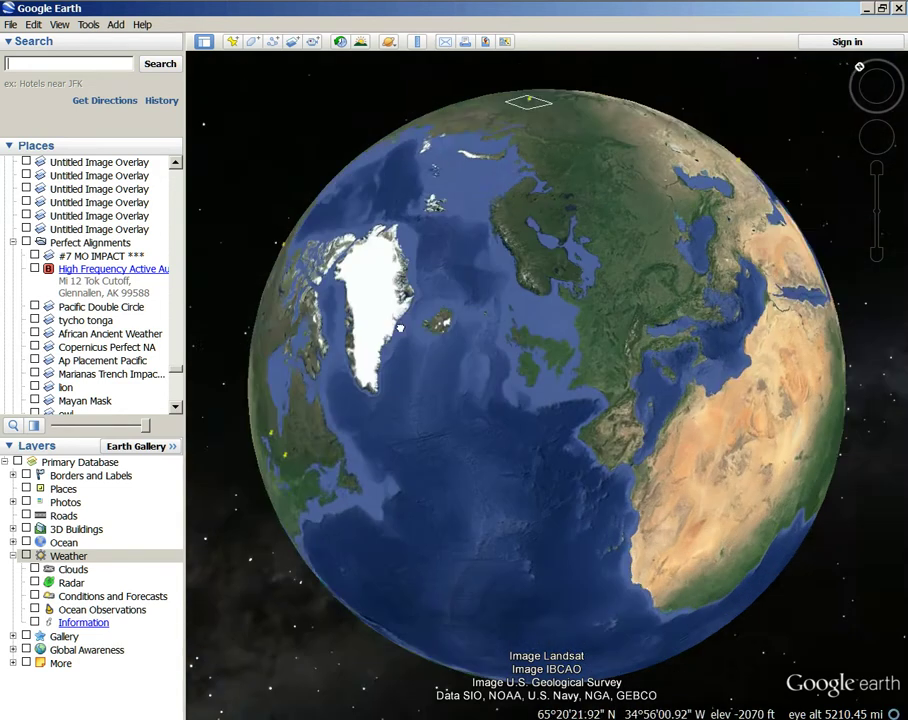
{"action": "mouse_move", "coordinate": [237, 372]}
{"action": "left_mouse_down"}
{"action": "mouse_move", "coordinate": [409, 461]}
{"action": "mouse_move", "coordinate": [701, 308]}
{"action": "left_mouse_up"}
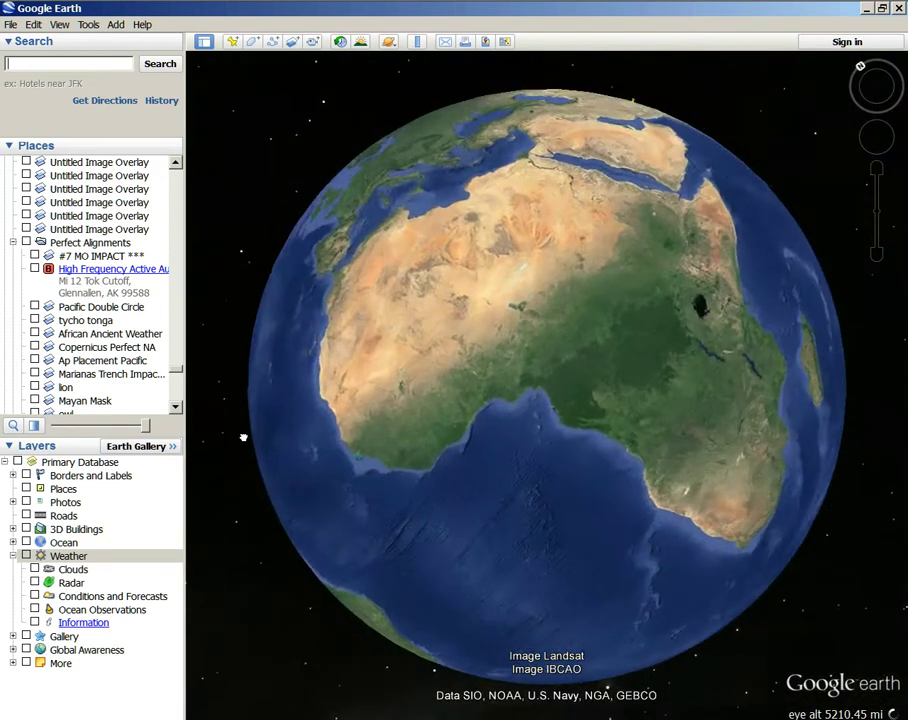
{"action": "left_click_drag", "start_coordinate": [300, 385], "coordinate": [405, 340]}
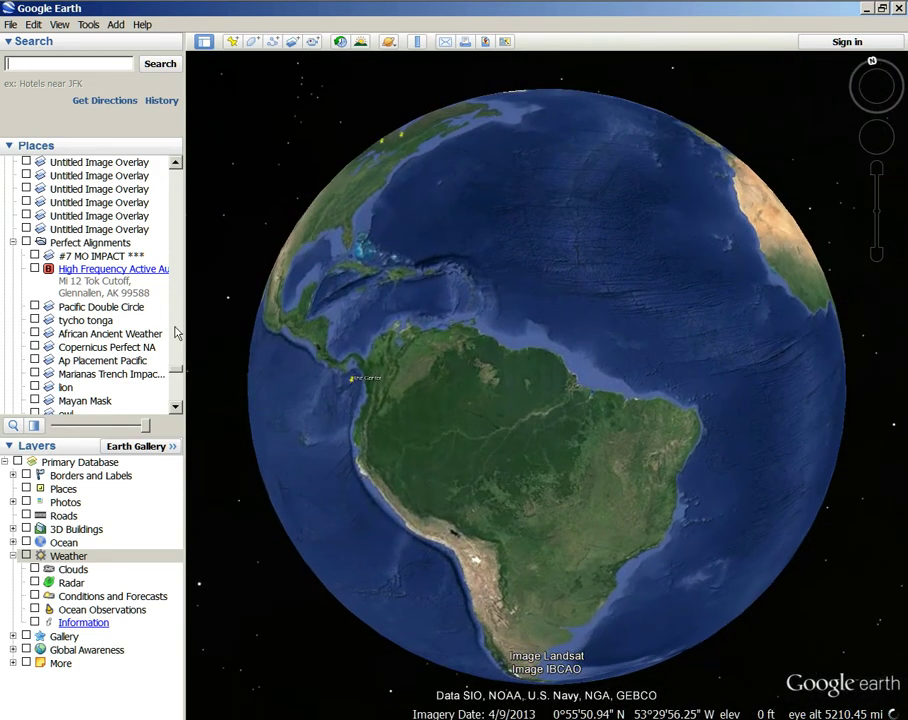
{"action": "scroll", "coordinate": [45, 403], "scroll_direction": "down", "scroll_amount": 5}
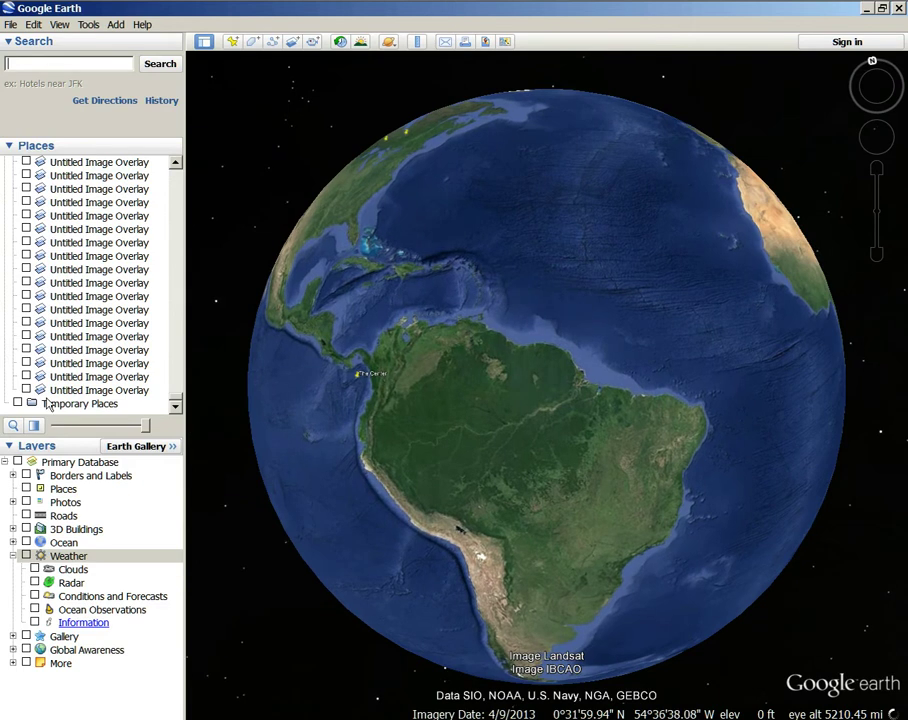
{"action": "left_click", "coordinate": [26, 336]}
{"action": "left_click_drag", "start_coordinate": [272, 476], "coordinate": [494, 464]}
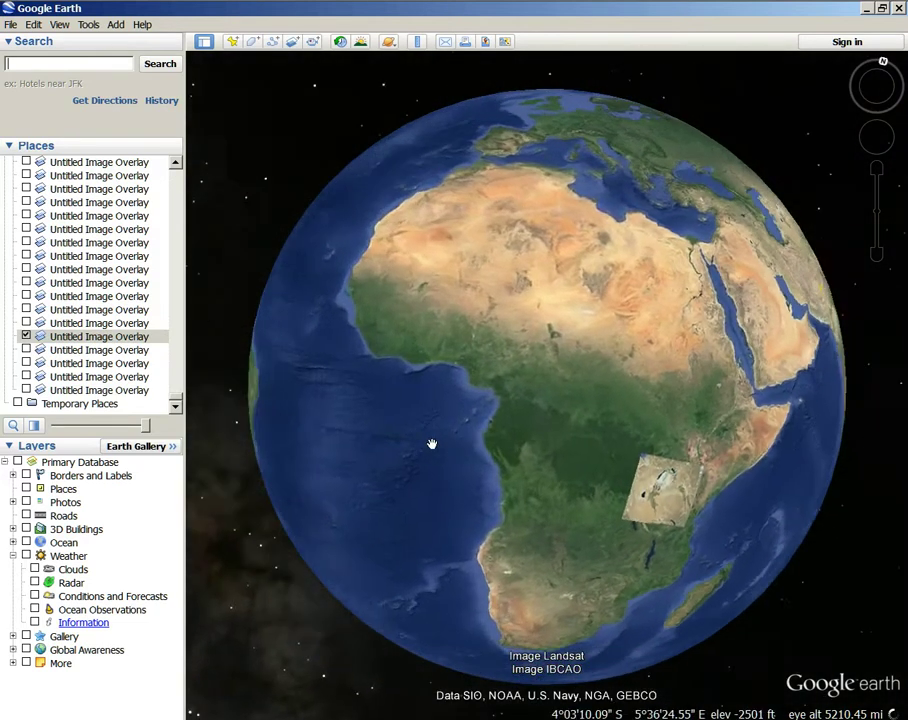
Step: Hide the East Africa overlay and switch on the Lunar Earthside Chart overlay
{"action": "left_click", "coordinate": [432, 443]}
{"action": "left_click", "coordinate": [27, 336]}
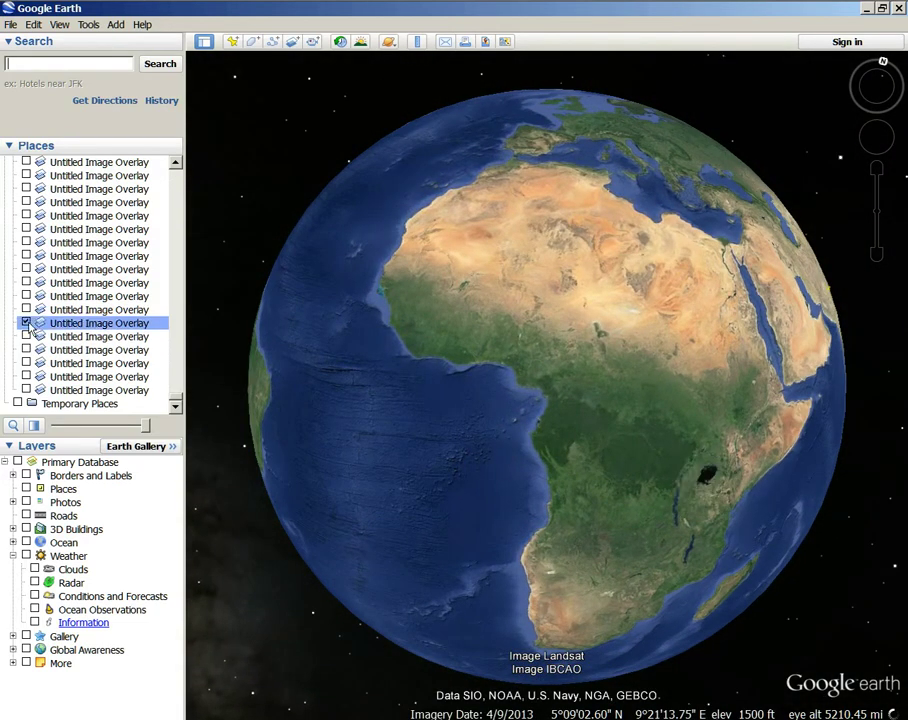
{"action": "left_click", "coordinate": [27, 323]}
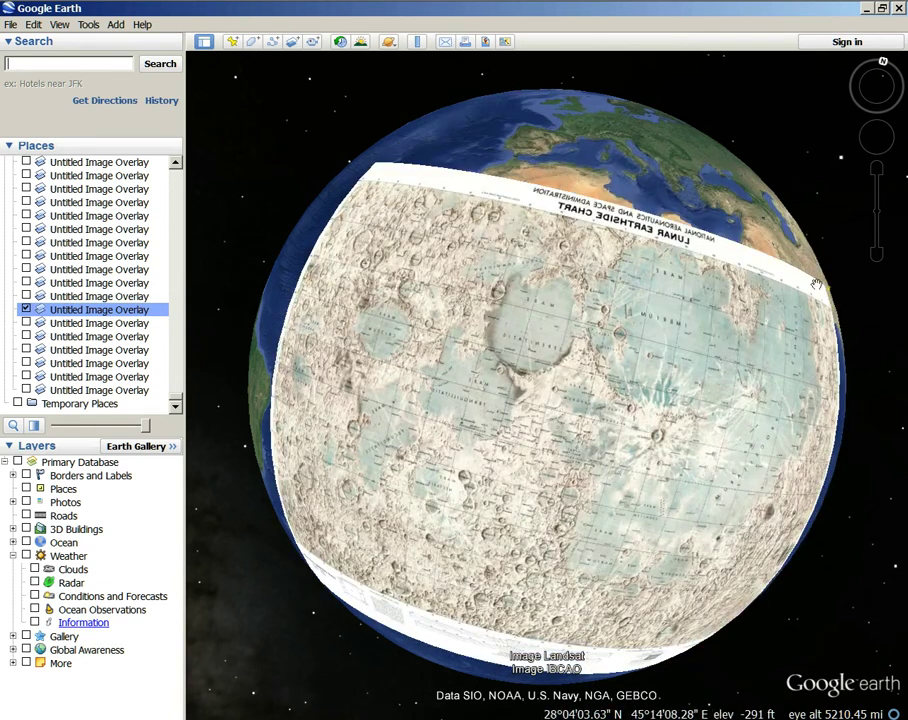
Step: Rotate the globe to inspect the lunar chart wrapped beside Eurasia
{"action": "left_click_drag", "start_coordinate": [805, 212], "coordinate": [362, 310]}
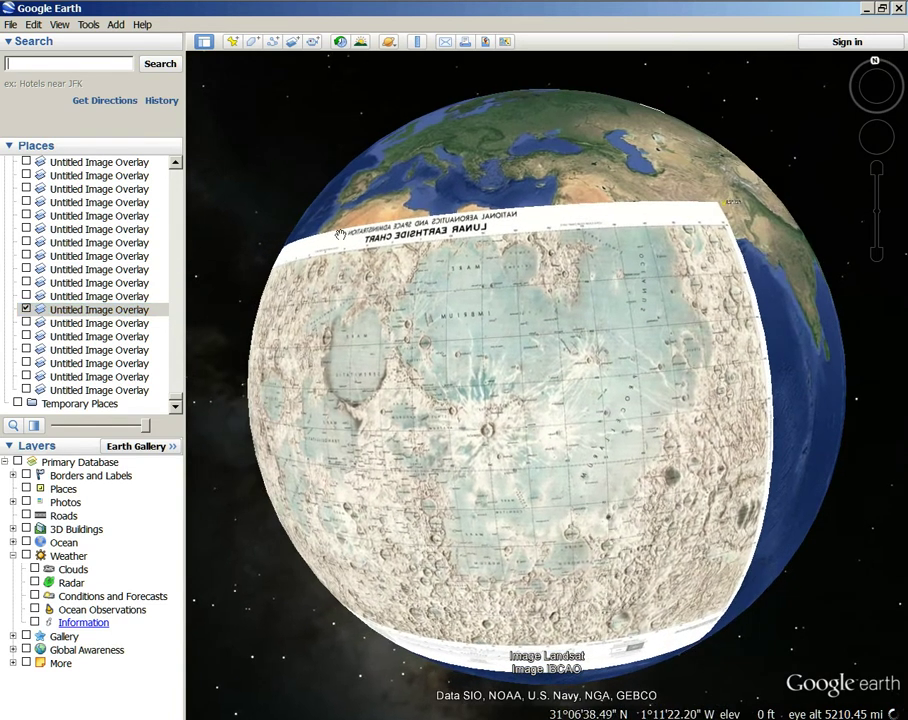
{"action": "left_click_drag", "start_coordinate": [404, 179], "coordinate": [354, 146]}
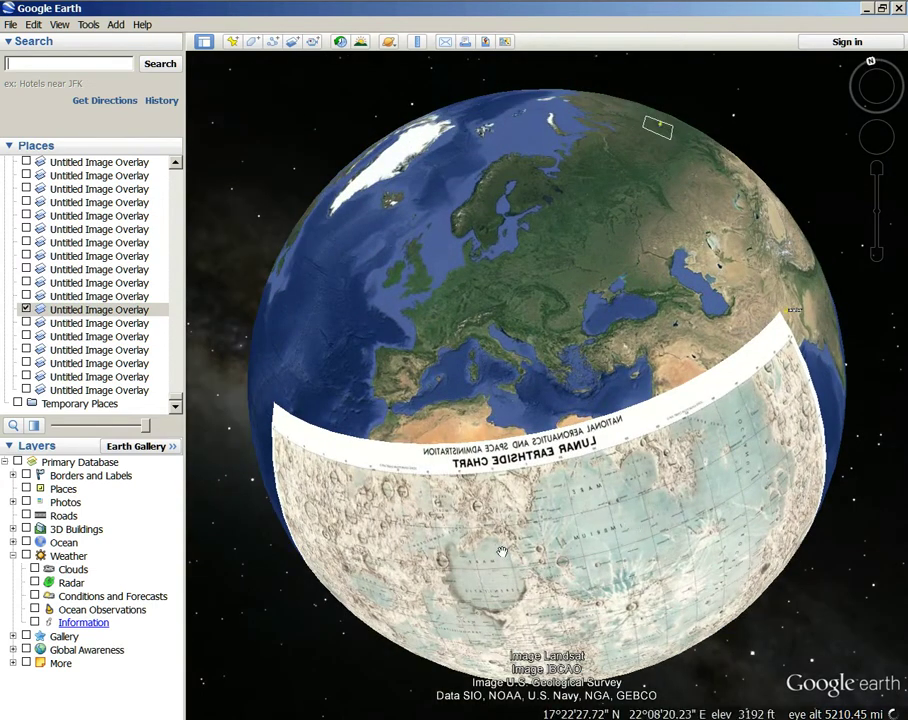
{"action": "mouse_move", "coordinate": [470, 480]}
{"action": "left_mouse_down"}
{"action": "mouse_move", "coordinate": [527, 272]}
{"action": "mouse_move", "coordinate": [480, 285]}
{"action": "left_mouse_up"}
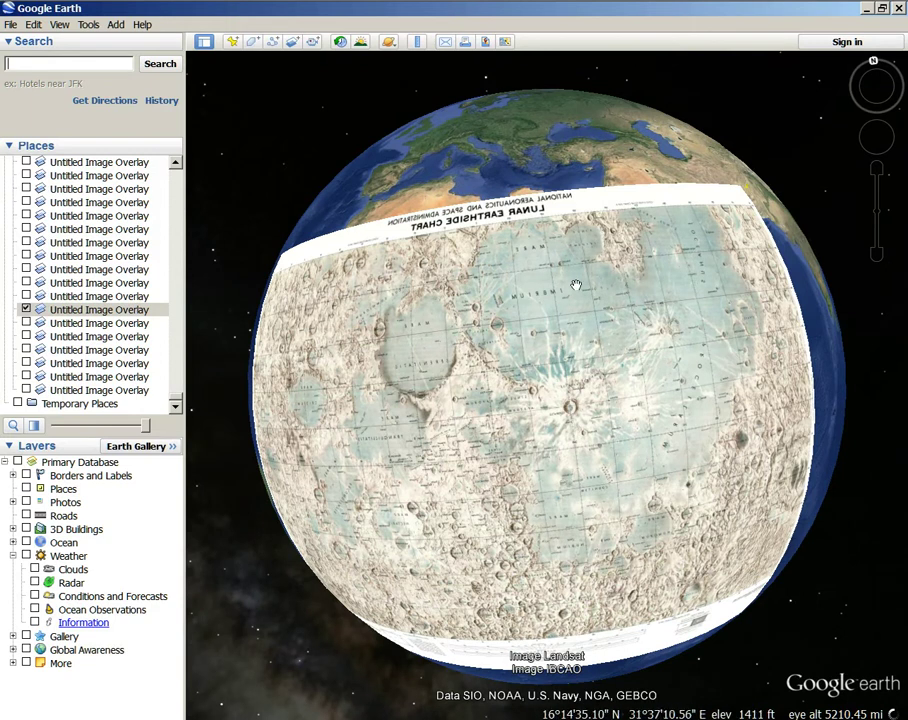
{"action": "left_click_drag", "start_coordinate": [620, 234], "coordinate": [559, 412]}
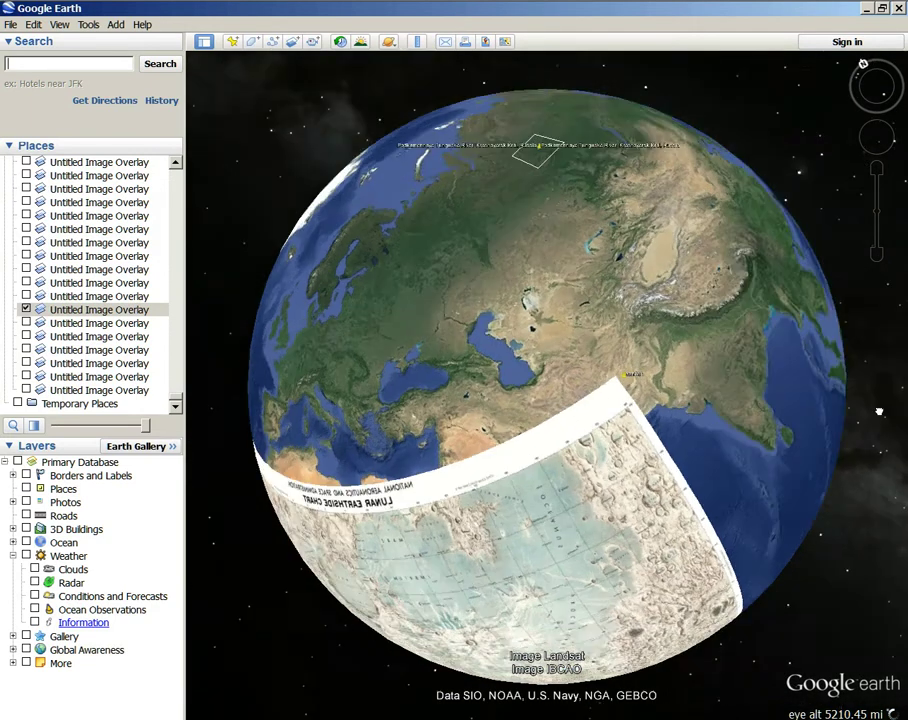
{"action": "left_click_drag", "start_coordinate": [505, 417], "coordinate": [341, 375]}
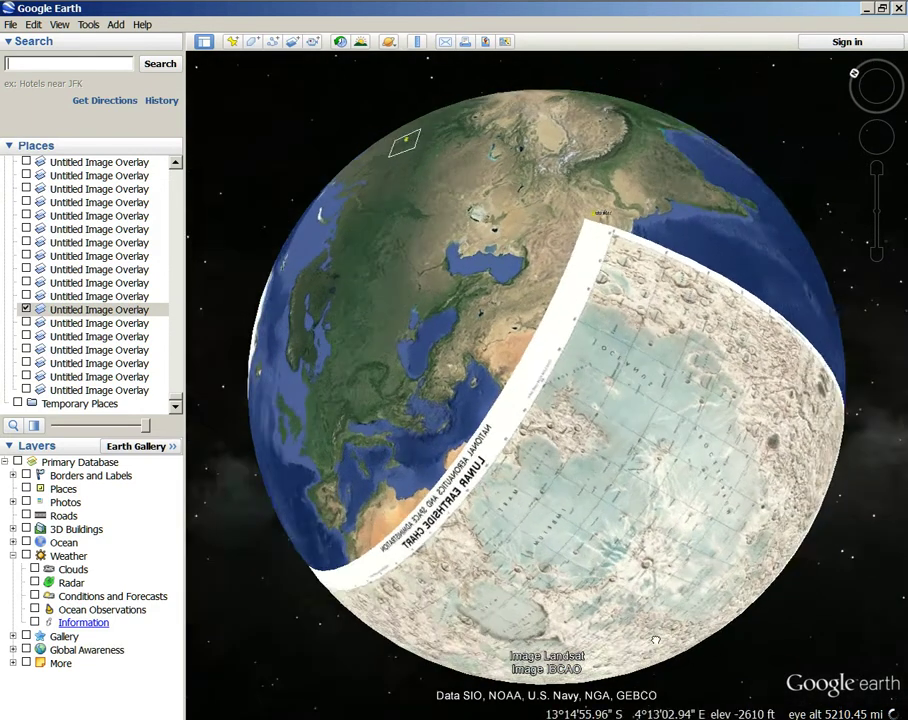
{"action": "left_click_drag", "start_coordinate": [339, 456], "coordinate": [678, 620]}
{"action": "left_click_drag", "start_coordinate": [270, 330], "coordinate": [341, 497]}
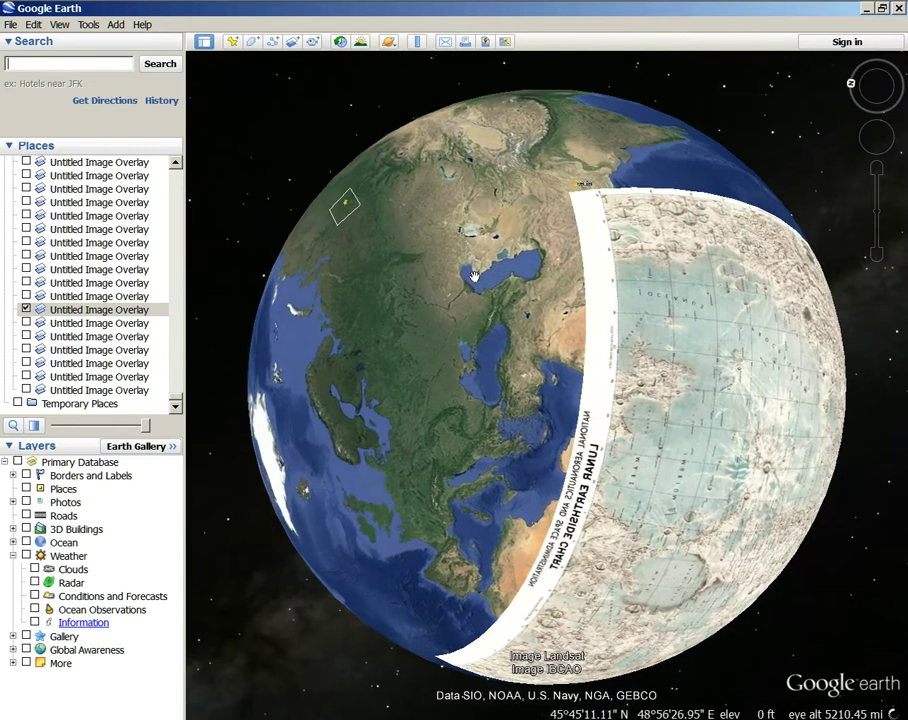
{"action": "left_click_drag", "start_coordinate": [481, 265], "coordinate": [444, 396]}
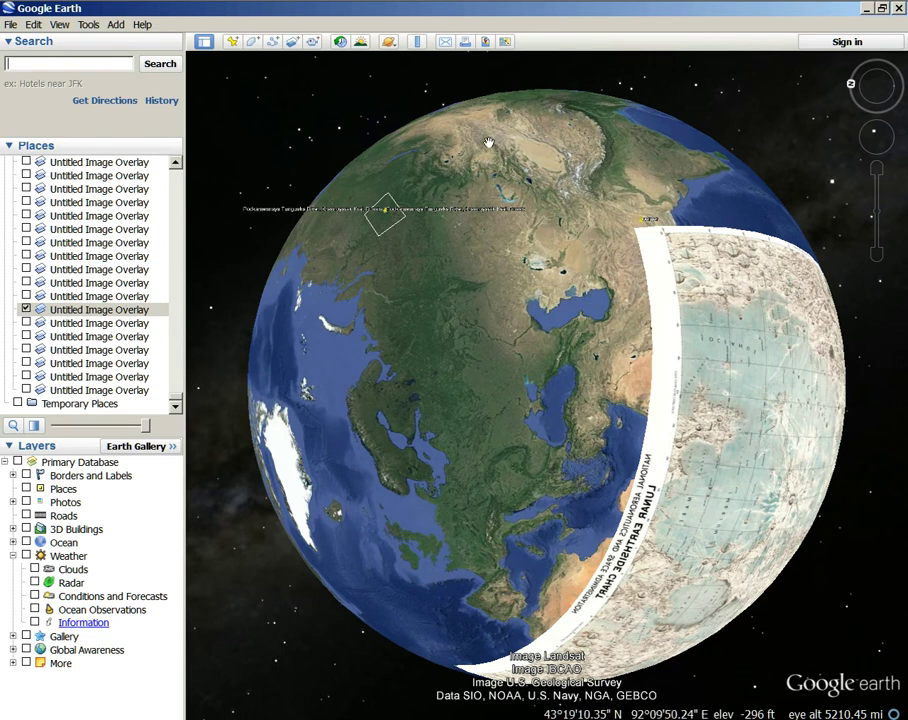
Step: Measure a line from northern Asia far to the south with the Ruler
{"action": "left_click", "coordinate": [418, 42]}
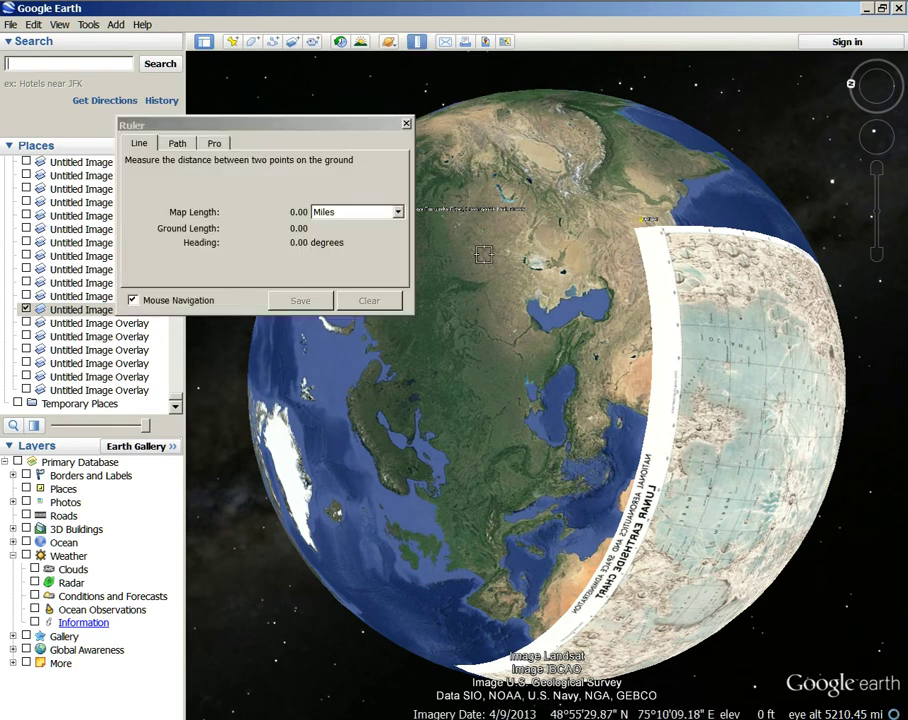
{"action": "left_click", "coordinate": [439, 190]}
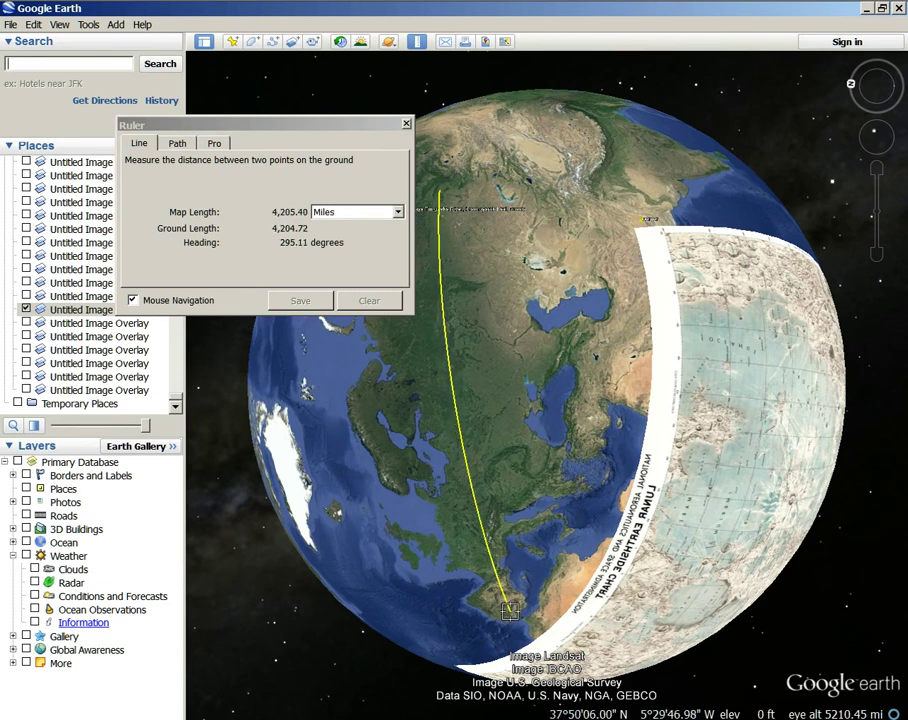
{"action": "left_click", "coordinate": [511, 615]}
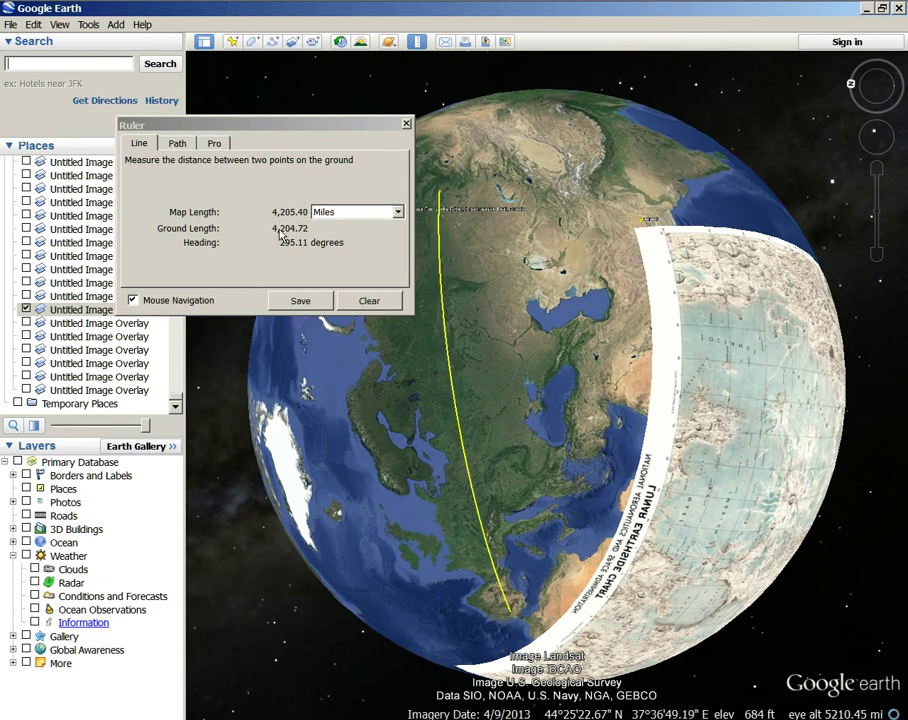
{"action": "mouse_move", "coordinate": [239, 360]}
{"action": "left_mouse_down"}
{"action": "mouse_move", "coordinate": [361, 349]}
{"action": "mouse_move", "coordinate": [667, 379]}
{"action": "mouse_move", "coordinate": [476, 456]}
{"action": "mouse_move", "coordinate": [538, 420]}
{"action": "left_mouse_up"}
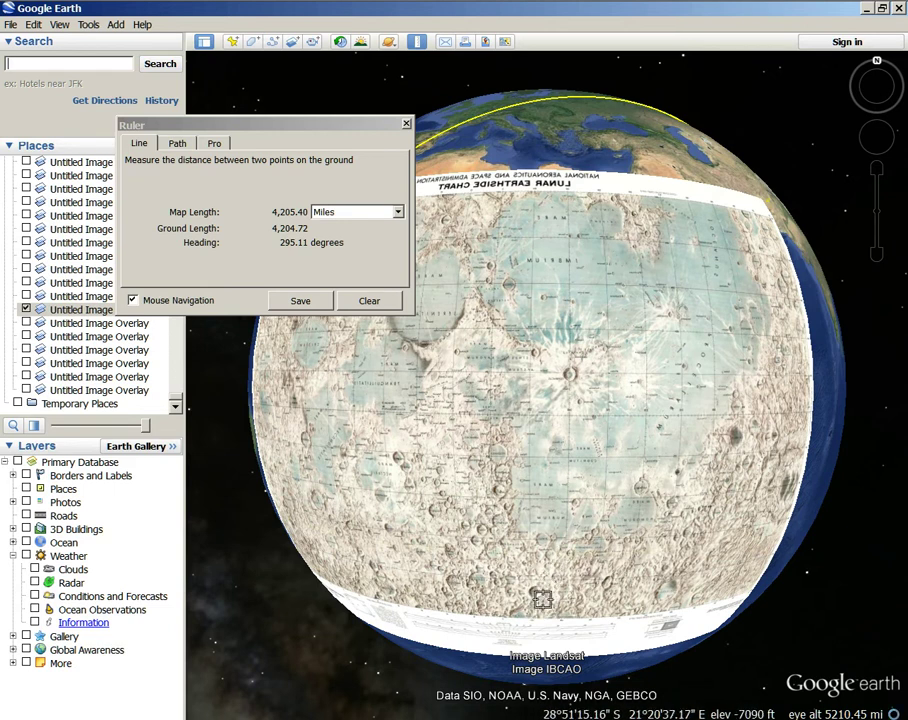
Step: Measure the lunar chart bottom to top edge, about 3,924 miles, and close the Ruler
{"action": "left_click", "coordinate": [538, 598]}
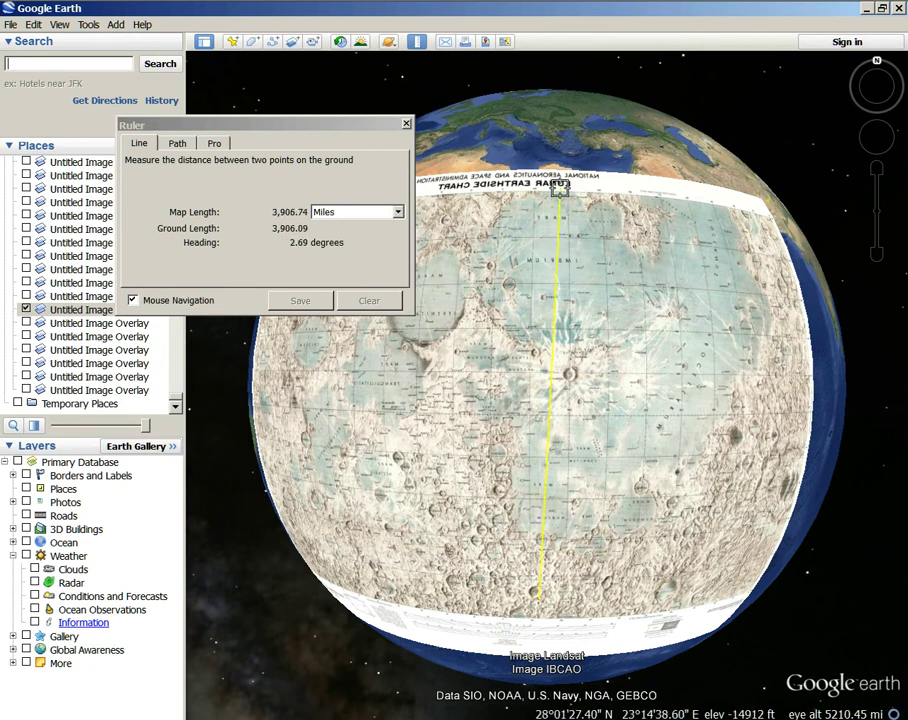
{"action": "left_click", "coordinate": [560, 189]}
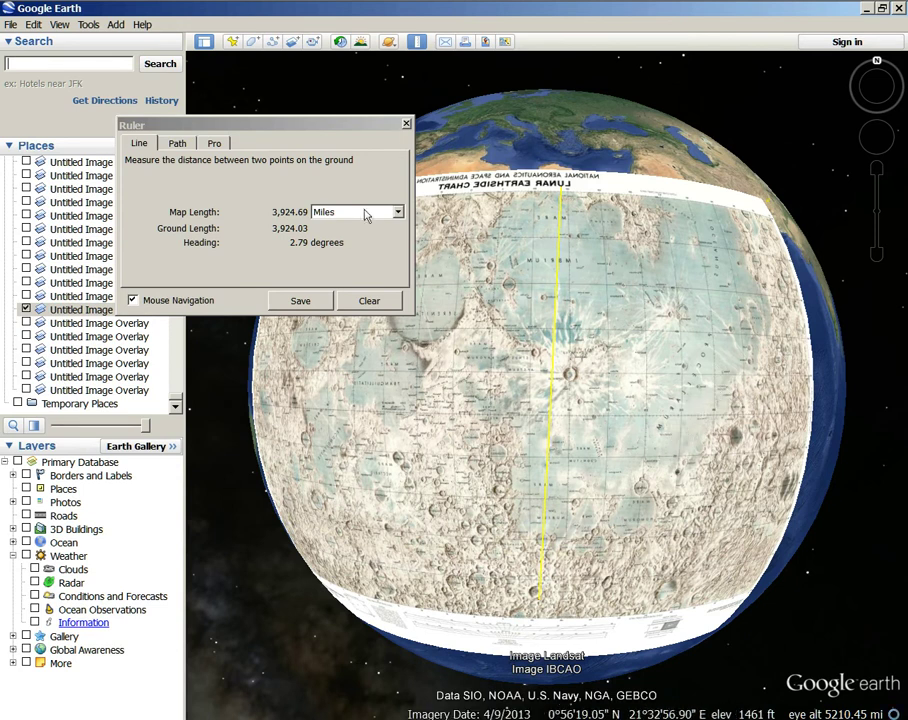
{"action": "left_click", "coordinate": [405, 125]}
Step: Select the lunar chart in Places and fade it to reveal Earth beneath
{"action": "scroll", "coordinate": [609, 322], "scroll_direction": "up", "scroll_amount": 3}
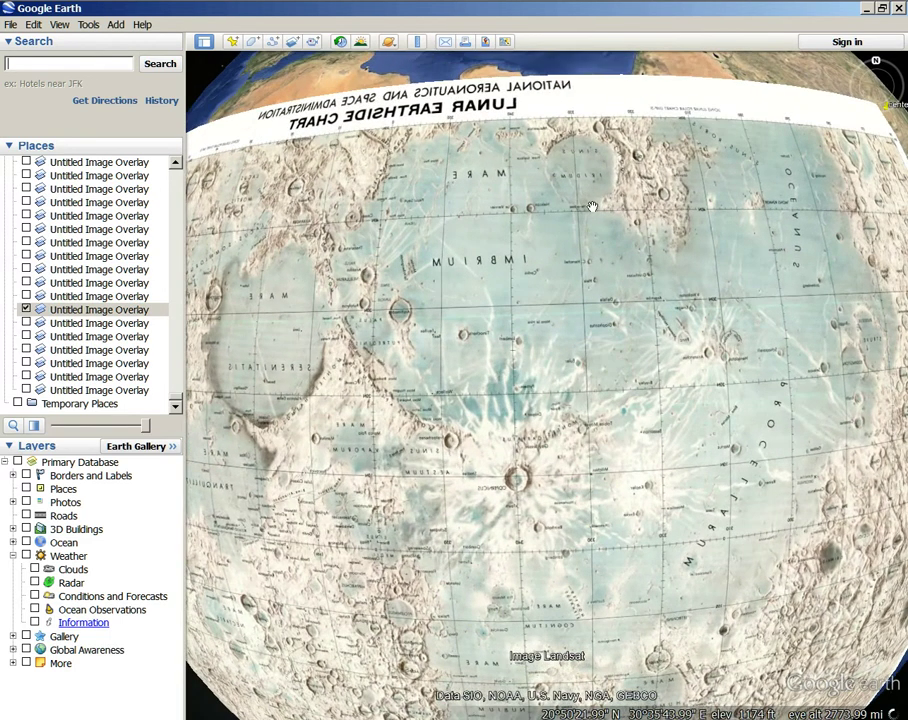
{"action": "left_click", "coordinate": [74, 313]}
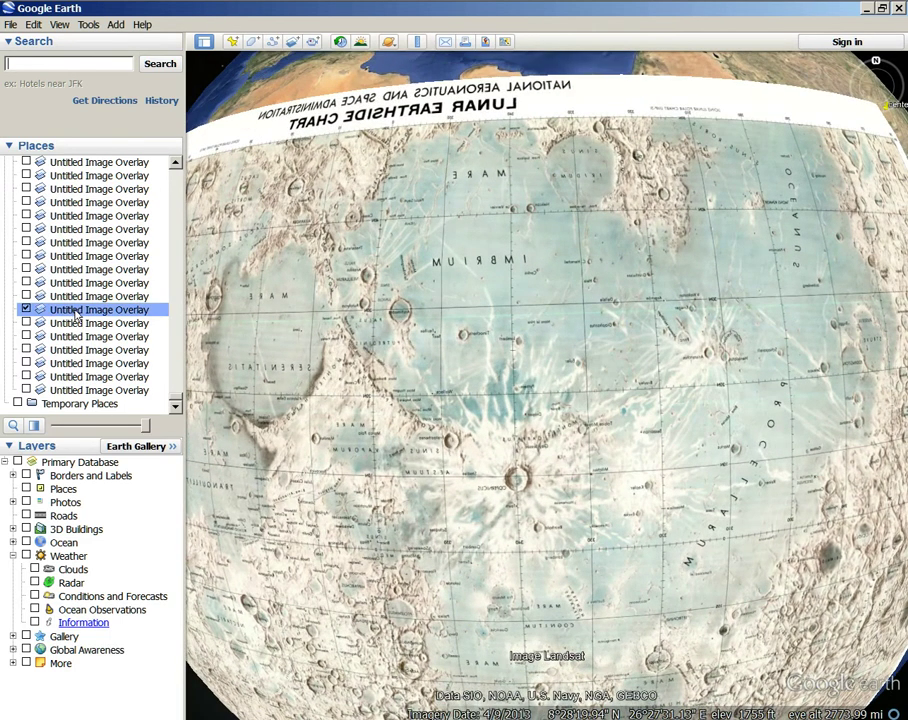
{"action": "mouse_move", "coordinate": [145, 427]}
{"action": "left_mouse_down"}
{"action": "mouse_move", "coordinate": [5, 430]}
{"action": "mouse_move", "coordinate": [106, 466]}
{"action": "mouse_move", "coordinate": [145, 426]}
{"action": "left_mouse_up"}
{"action": "scroll", "coordinate": [593, 508], "scroll_direction": "down", "scroll_amount": 3}
{"action": "left_click_drag", "start_coordinate": [593, 508], "coordinate": [584, 442]}
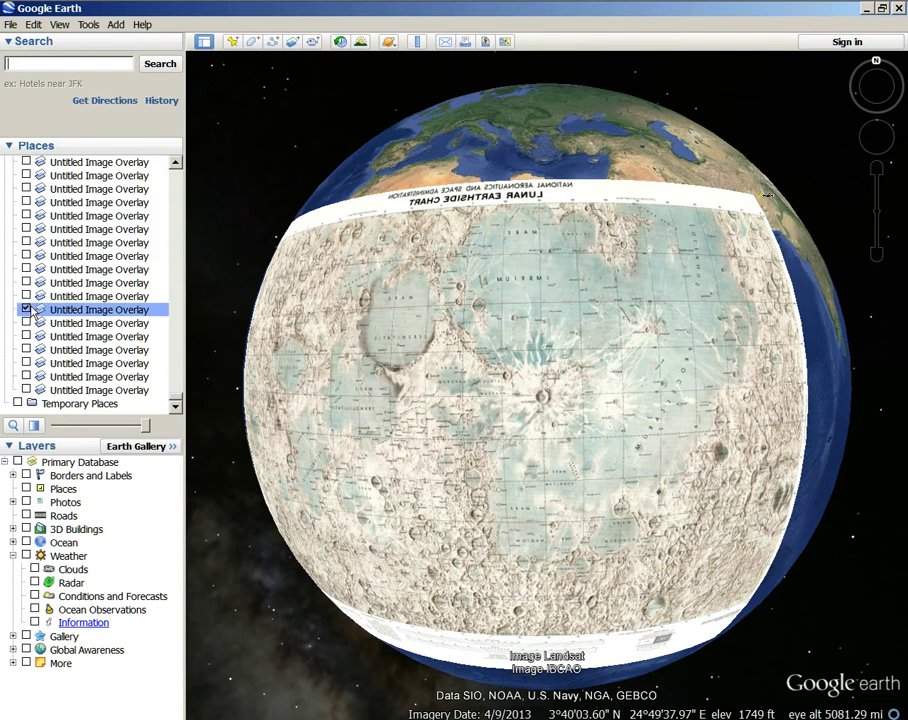
Step: Hide the lunar chart and turn the globe to centre South America below the Caribbean
{"action": "left_click", "coordinate": [26, 310]}
{"action": "left_click_drag", "start_coordinate": [456, 466], "coordinate": [578, 430]}
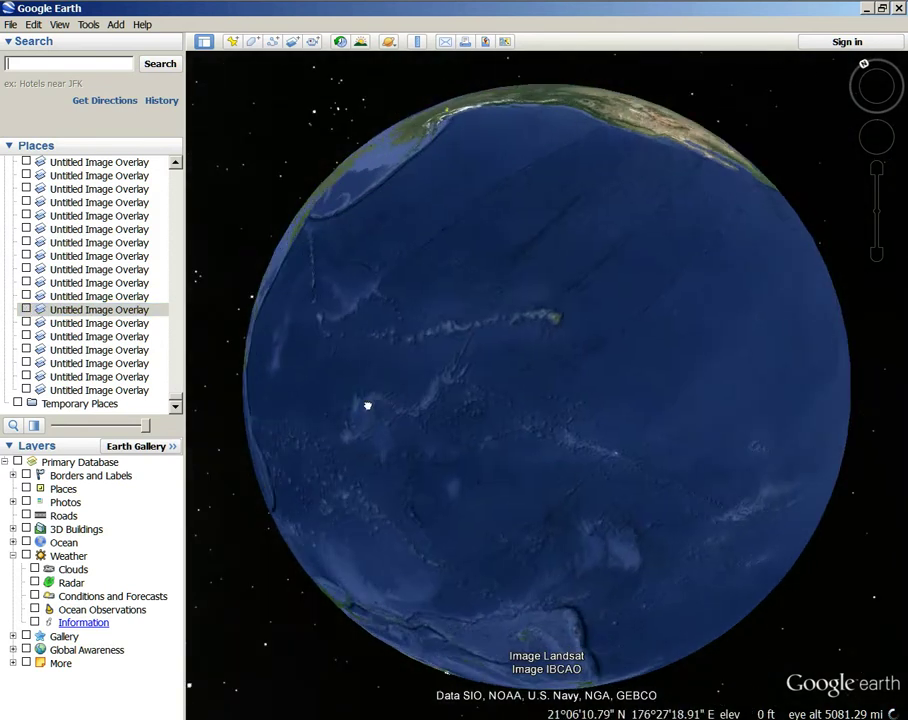
{"action": "left_click_drag", "start_coordinate": [690, 332], "coordinate": [497, 421]}
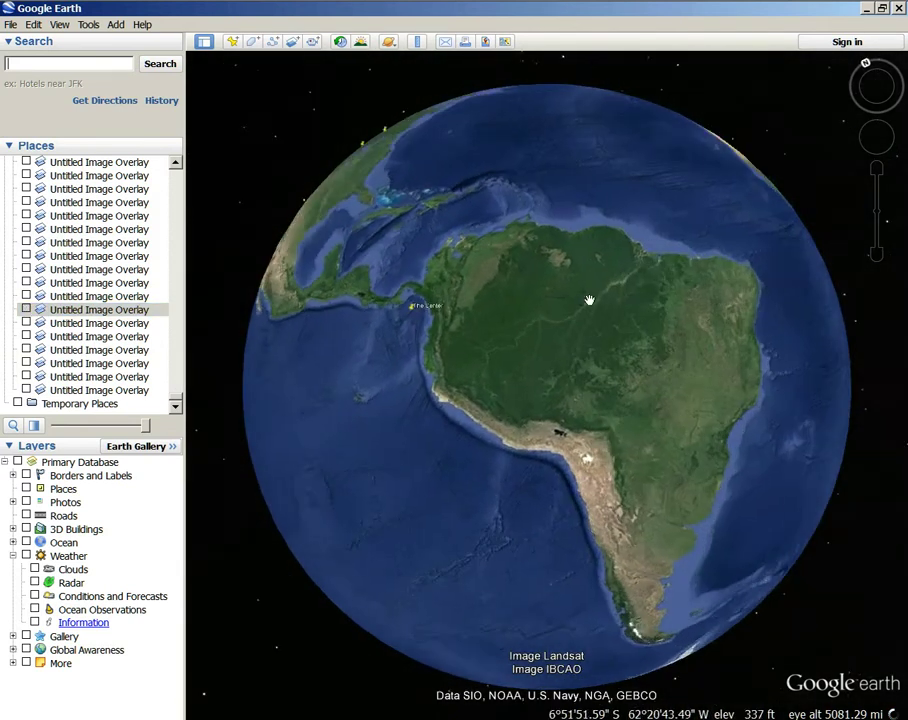
{"action": "left_click_drag", "start_coordinate": [339, 447], "coordinate": [607, 209]}
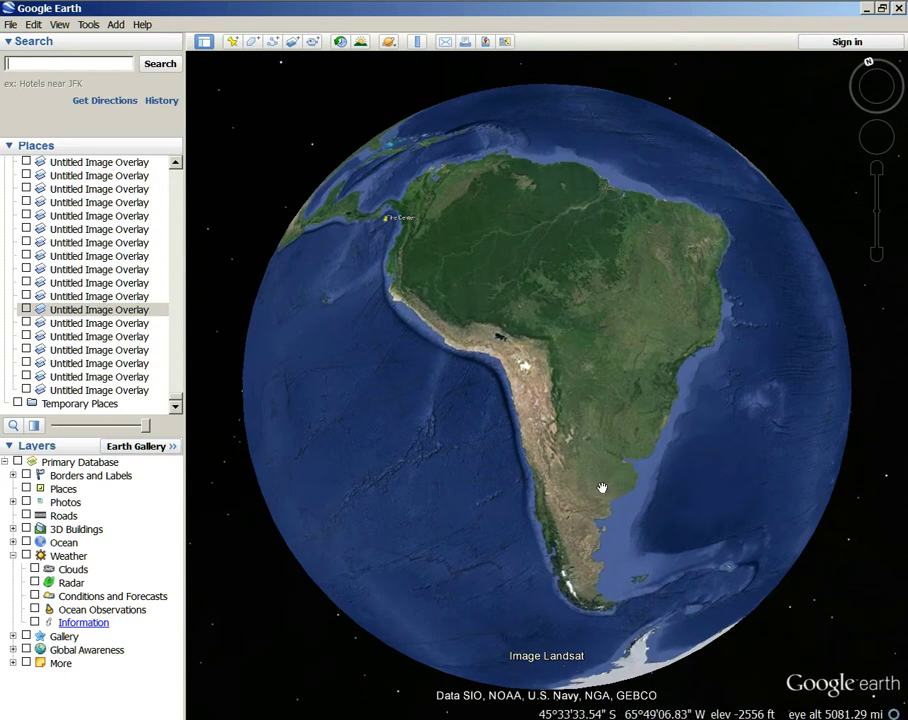
{"action": "left_click_drag", "start_coordinate": [817, 212], "coordinate": [835, 410]}
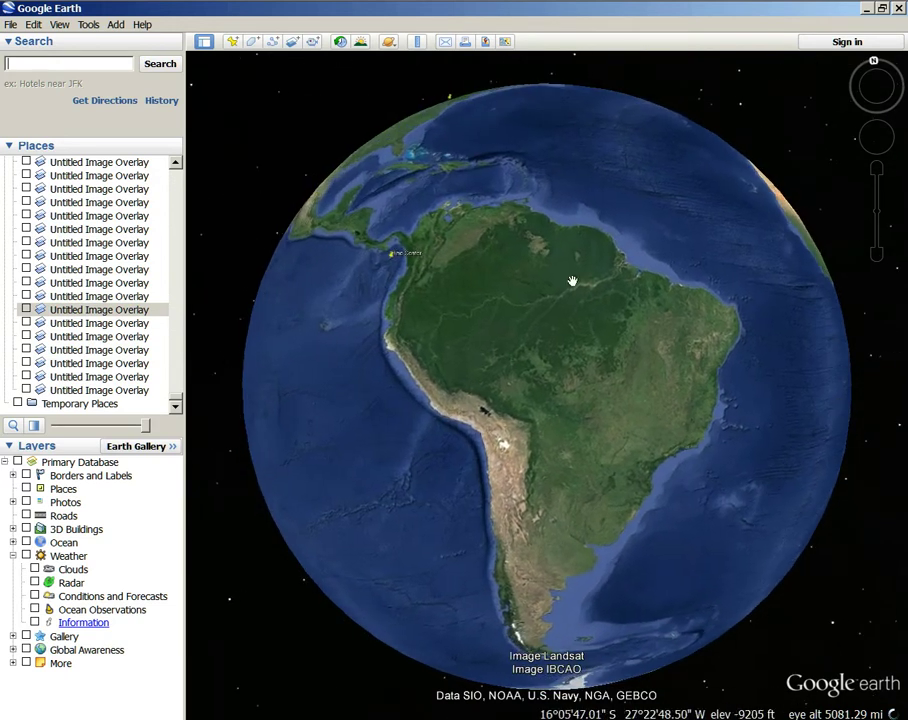
{"action": "right_click", "coordinate": [73, 311]}
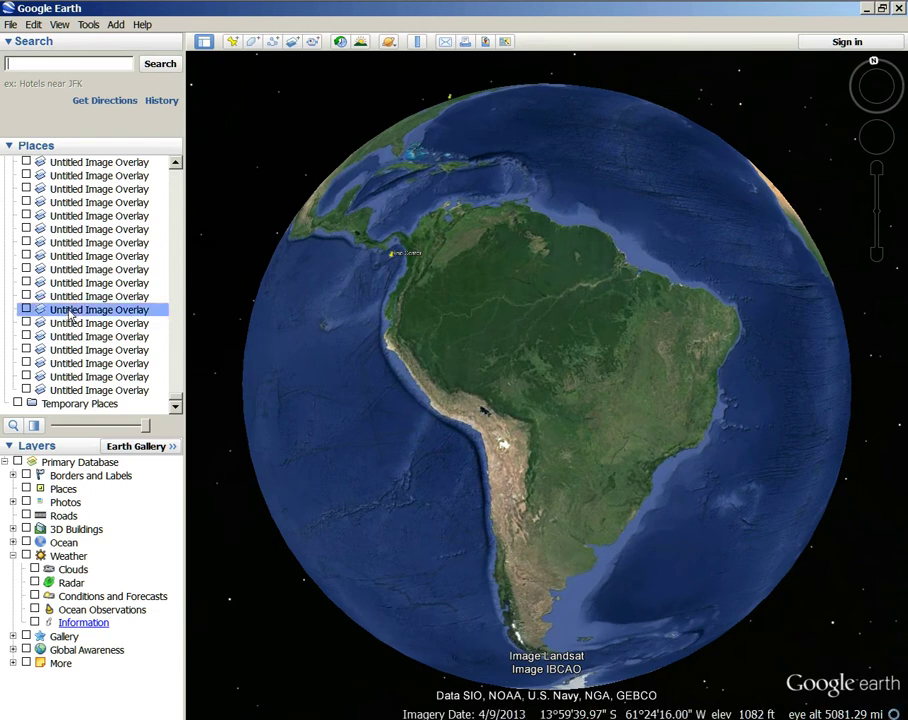
Step: Edit the chart's properties, stretching its left and top edges and shifting it down-right
{"action": "left_click", "coordinate": [110, 516]}
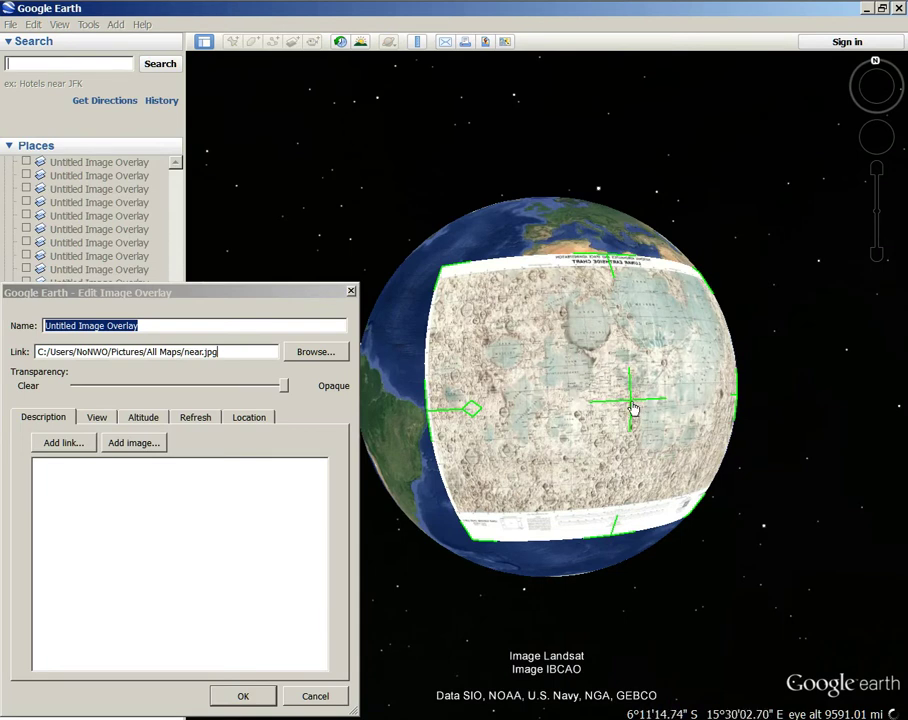
{"action": "mouse_move", "coordinate": [633, 407]}
{"action": "left_mouse_down"}
{"action": "mouse_move", "coordinate": [642, 470]}
{"action": "mouse_move", "coordinate": [540, 516]}
{"action": "left_mouse_up"}
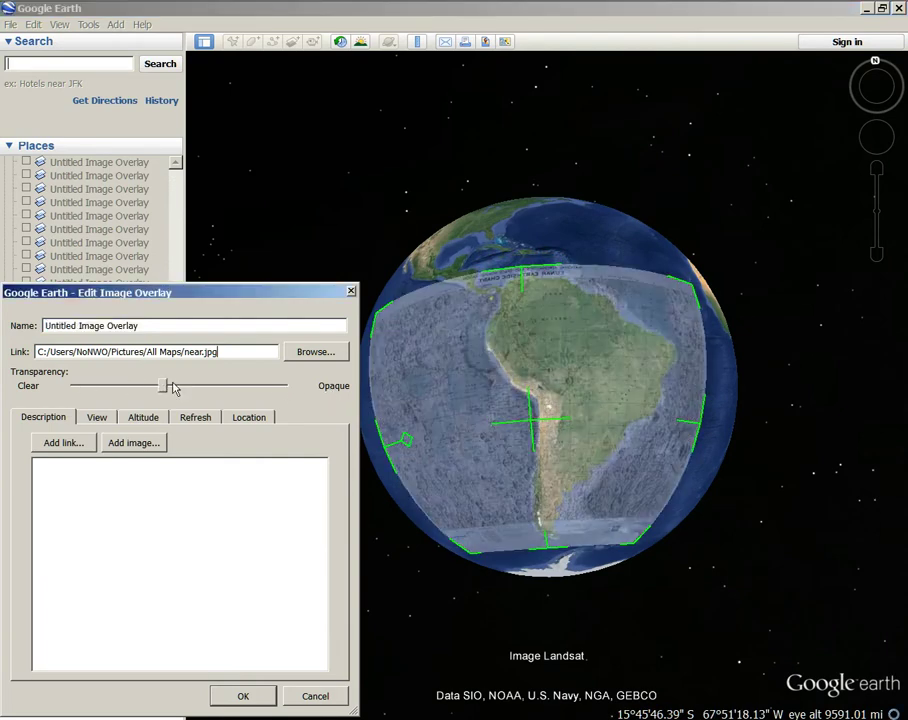
{"action": "left_click_drag", "start_coordinate": [287, 391], "coordinate": [258, 388]}
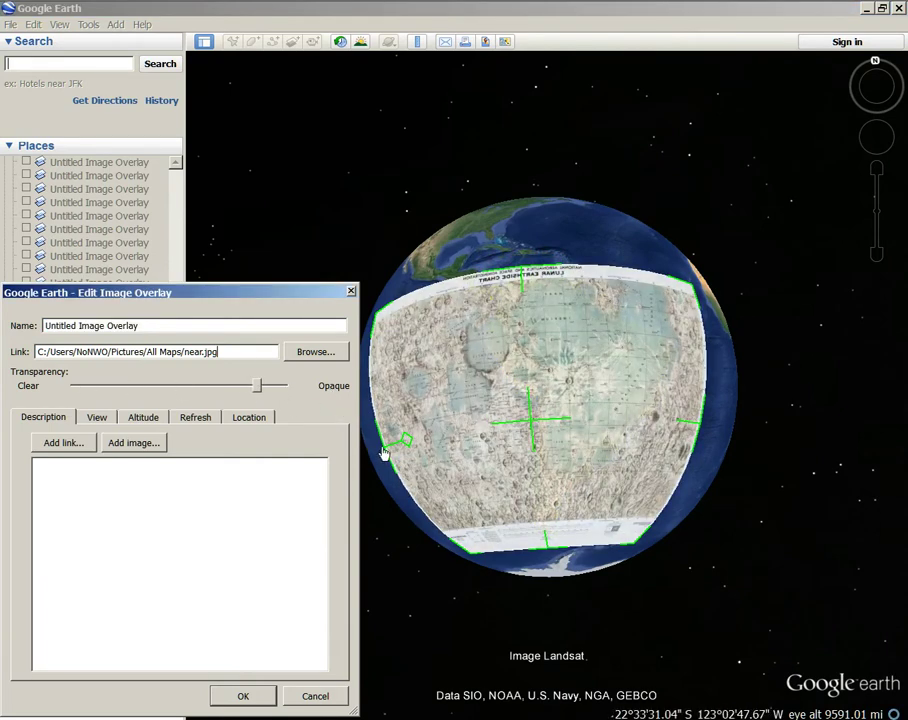
{"action": "left_click_drag", "start_coordinate": [383, 453], "coordinate": [371, 465]}
{"action": "left_click_drag", "start_coordinate": [480, 280], "coordinate": [480, 237]}
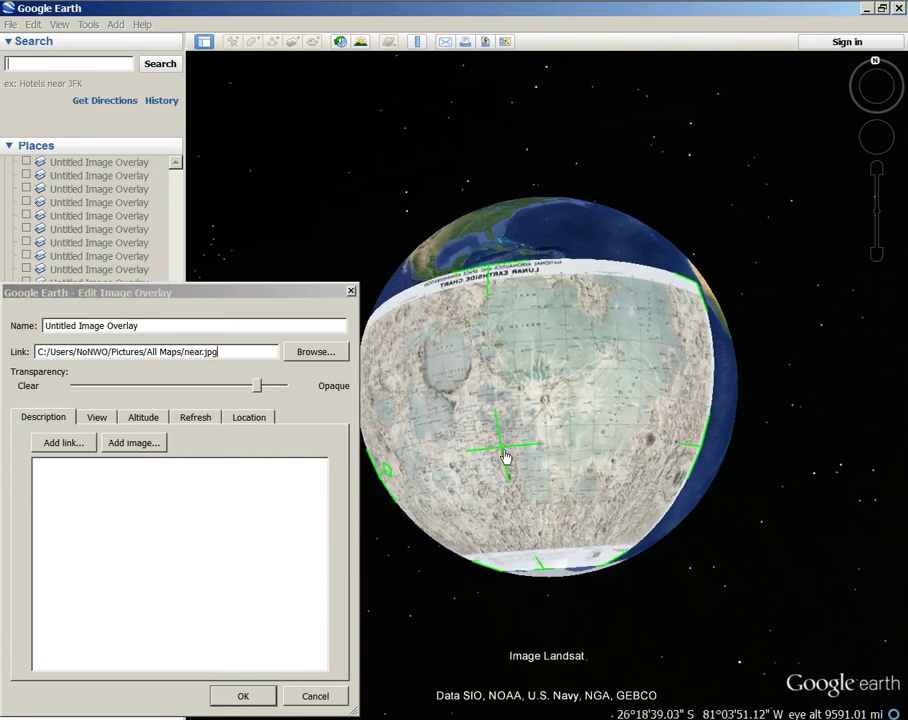
{"action": "left_click_drag", "start_coordinate": [479, 399], "coordinate": [521, 470]}
Step: Zoom in and compare the chart's alignment at varying transparency, ending fully opaque
{"action": "scroll", "coordinate": [707, 440], "scroll_direction": "up", "scroll_amount": 1}
{"action": "scroll", "coordinate": [667, 417], "scroll_direction": "up", "scroll_amount": 1}
{"action": "scroll", "coordinate": [640, 300], "scroll_direction": "up", "scroll_amount": 1}
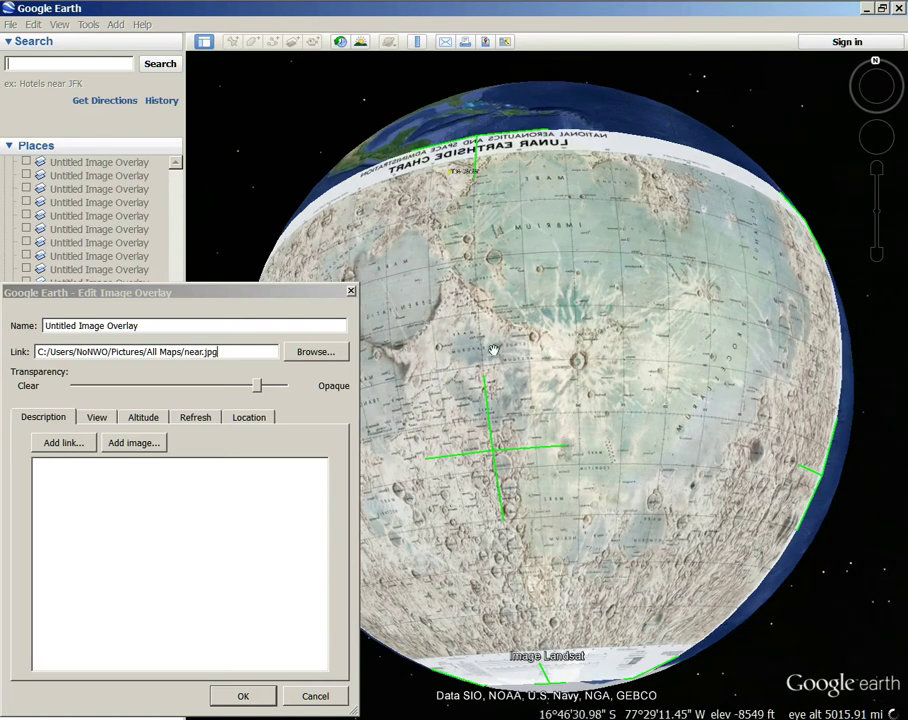
{"action": "mouse_move", "coordinate": [258, 386]}
{"action": "left_mouse_down"}
{"action": "mouse_move", "coordinate": [18, 386]}
{"action": "mouse_move", "coordinate": [247, 386]}
{"action": "left_mouse_up"}
{"action": "mouse_move", "coordinate": [370, 262]}
{"action": "left_mouse_down"}
{"action": "mouse_move", "coordinate": [297, 256]}
{"action": "mouse_move", "coordinate": [519, 480]}
{"action": "mouse_move", "coordinate": [548, 477]}
{"action": "mouse_move", "coordinate": [528, 478]}
{"action": "mouse_move", "coordinate": [525, 467]}
{"action": "left_mouse_up"}
{"action": "mouse_move", "coordinate": [252, 393]}
{"action": "left_mouse_down"}
{"action": "mouse_move", "coordinate": [10, 369]}
{"action": "mouse_move", "coordinate": [298, 403]}
{"action": "mouse_move", "coordinate": [96, 389]}
{"action": "mouse_move", "coordinate": [336, 413]}
{"action": "mouse_move", "coordinate": [75, 389]}
{"action": "mouse_move", "coordinate": [338, 416]}
{"action": "mouse_move", "coordinate": [45, 387]}
{"action": "mouse_move", "coordinate": [361, 420]}
{"action": "left_mouse_up"}
{"action": "left_click_drag", "start_coordinate": [219, 408], "coordinate": [300, 400]}
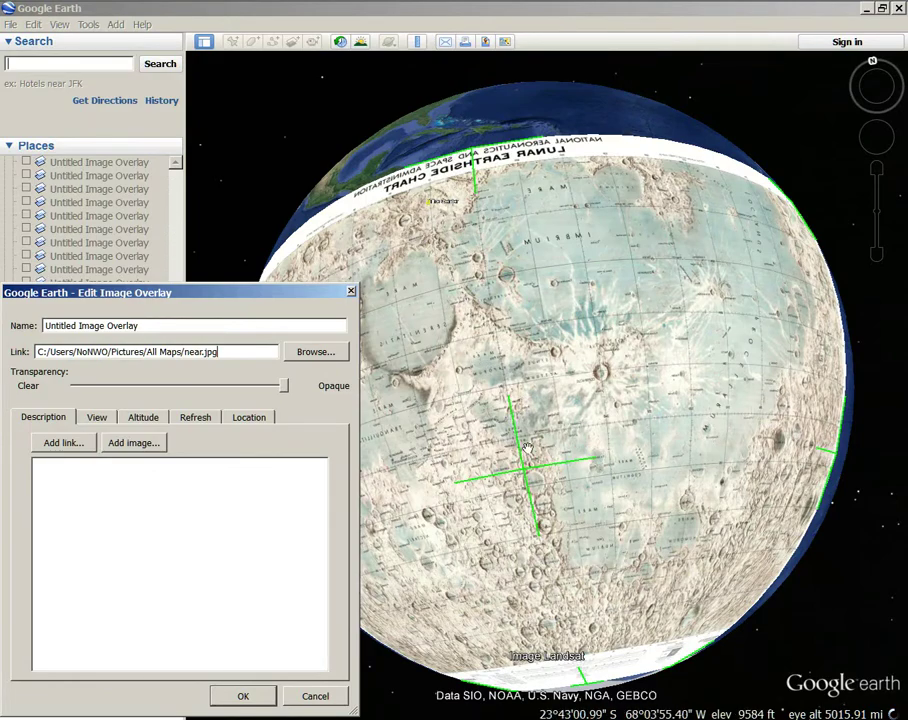
Step: Fade the lunar chart almost clear over northeastern Brazil, panning closer to check alignment
{"action": "scroll", "coordinate": [527, 447], "scroll_direction": "up", "scroll_amount": 2}
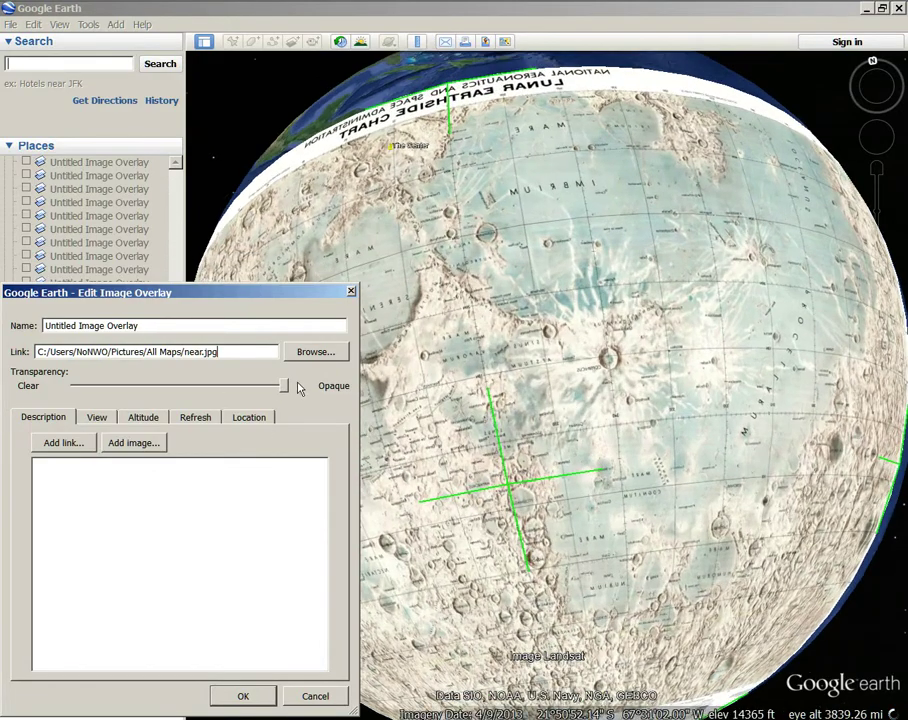
{"action": "mouse_move", "coordinate": [284, 385]}
{"action": "left_mouse_down"}
{"action": "mouse_move", "coordinate": [354, 423]}
{"action": "mouse_move", "coordinate": [89, 393]}
{"action": "mouse_move", "coordinate": [500, 352]}
{"action": "left_mouse_up"}
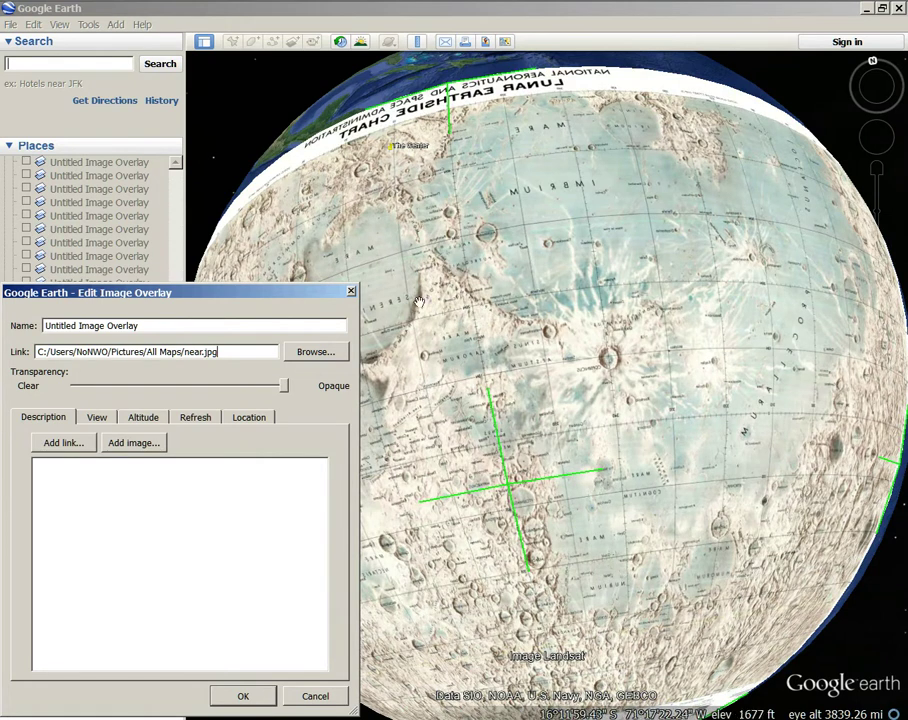
{"action": "mouse_move", "coordinate": [283, 390]}
{"action": "left_mouse_down"}
{"action": "mouse_move", "coordinate": [75, 388]}
{"action": "mouse_move", "coordinate": [612, 365]}
{"action": "mouse_move", "coordinate": [602, 434]}
{"action": "left_mouse_up"}
{"action": "mouse_move", "coordinate": [283, 390]}
{"action": "left_mouse_down"}
{"action": "mouse_move", "coordinate": [74, 388]}
{"action": "mouse_move", "coordinate": [219, 388]}
{"action": "mouse_move", "coordinate": [138, 403]}
{"action": "mouse_move", "coordinate": [203, 390]}
{"action": "mouse_move", "coordinate": [164, 391]}
{"action": "mouse_move", "coordinate": [280, 385]}
{"action": "mouse_move", "coordinate": [116, 398]}
{"action": "mouse_move", "coordinate": [305, 412]}
{"action": "mouse_move", "coordinate": [130, 392]}
{"action": "mouse_move", "coordinate": [274, 390]}
{"action": "mouse_move", "coordinate": [118, 405]}
{"action": "mouse_move", "coordinate": [263, 417]}
{"action": "mouse_move", "coordinate": [80, 393]}
{"action": "mouse_move", "coordinate": [242, 410]}
{"action": "mouse_move", "coordinate": [147, 393]}
{"action": "mouse_move", "coordinate": [695, 318]}
{"action": "left_mouse_up"}
{"action": "left_click_drag", "start_coordinate": [754, 372], "coordinate": [619, 428]}
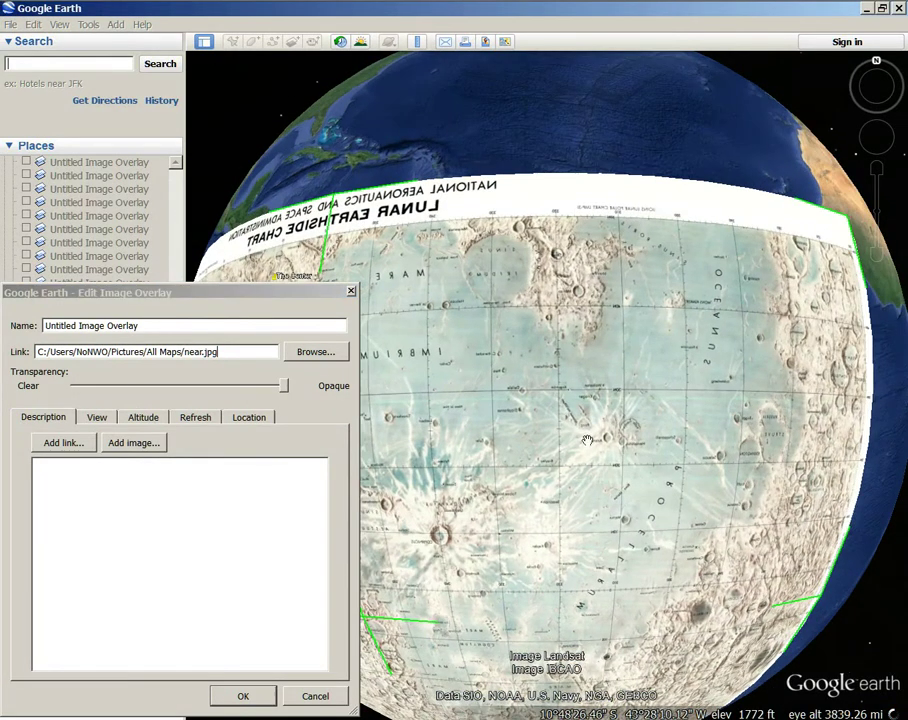
{"action": "left_click_drag", "start_coordinate": [283, 390], "coordinate": [75, 388]}
Step: Fade the chart out and back to full opacity, then rotate the globe
{"action": "scroll", "coordinate": [570, 430], "scroll_direction": "up", "scroll_amount": 3}
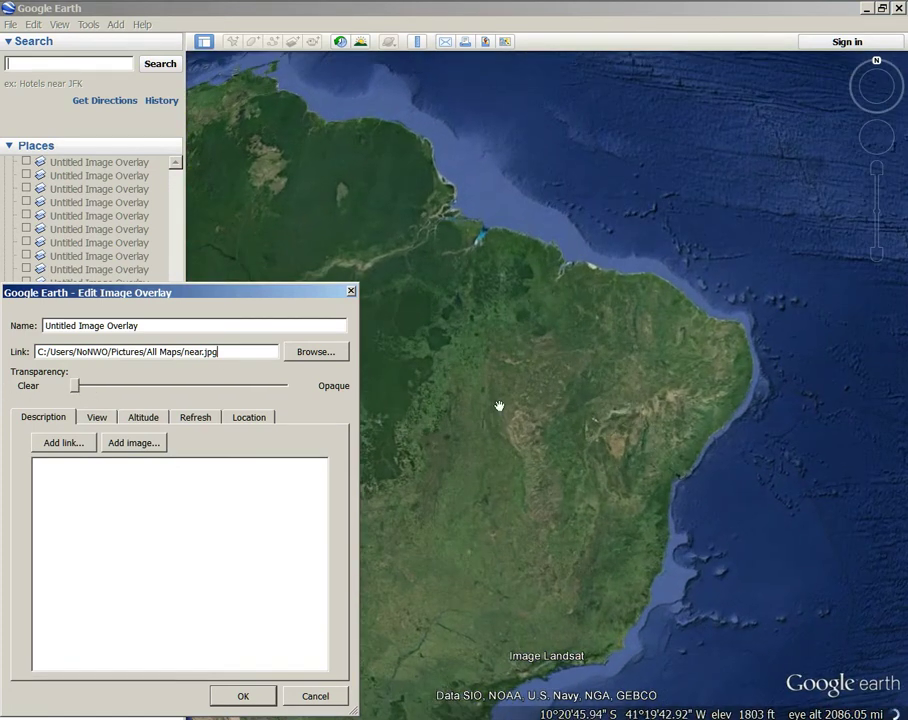
{"action": "mouse_move", "coordinate": [77, 389]}
{"action": "left_mouse_down"}
{"action": "mouse_move", "coordinate": [176, 390]}
{"action": "mouse_move", "coordinate": [3, 397]}
{"action": "mouse_move", "coordinate": [188, 442]}
{"action": "mouse_move", "coordinate": [3, 400]}
{"action": "left_mouse_up"}
{"action": "mouse_move", "coordinate": [70, 402]}
{"action": "left_mouse_down"}
{"action": "mouse_move", "coordinate": [270, 426]}
{"action": "mouse_move", "coordinate": [57, 416]}
{"action": "mouse_move", "coordinate": [284, 420]}
{"action": "mouse_move", "coordinate": [31, 381]}
{"action": "mouse_move", "coordinate": [278, 410]}
{"action": "mouse_move", "coordinate": [195, 401]}
{"action": "mouse_move", "coordinate": [284, 400]}
{"action": "left_mouse_up"}
{"action": "scroll", "coordinate": [535, 425], "scroll_direction": "down", "scroll_amount": 5}
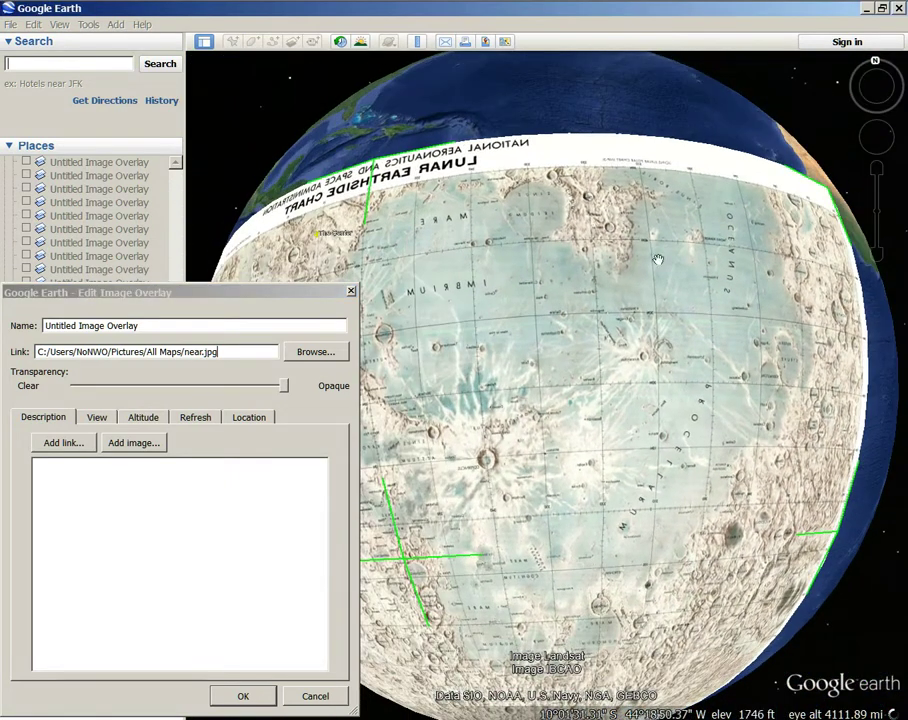
{"action": "left_click_drag", "start_coordinate": [489, 432], "coordinate": [625, 456]}
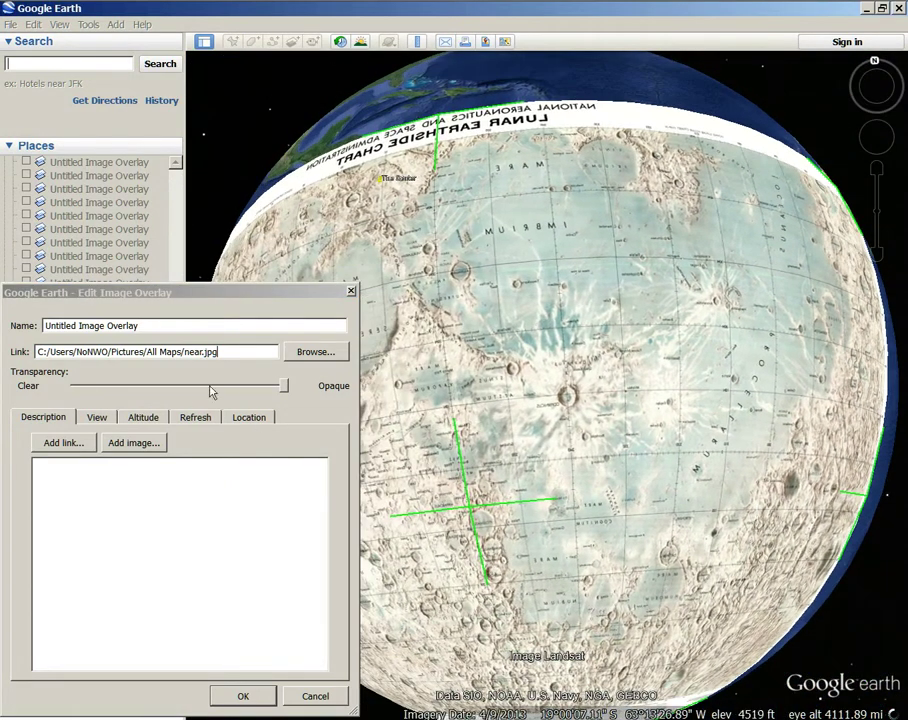
Step: Try partial and near-clear transparency over South America, settle mostly opaque, and save the edits
{"action": "mouse_move", "coordinate": [285, 388]}
{"action": "left_mouse_down"}
{"action": "mouse_move", "coordinate": [105, 386]}
{"action": "mouse_move", "coordinate": [136, 402]}
{"action": "mouse_move", "coordinate": [288, 405]}
{"action": "mouse_move", "coordinate": [80, 403]}
{"action": "mouse_move", "coordinate": [317, 416]}
{"action": "mouse_move", "coordinate": [207, 387]}
{"action": "mouse_move", "coordinate": [40, 378]}
{"action": "mouse_move", "coordinate": [114, 380]}
{"action": "mouse_move", "coordinate": [274, 412]}
{"action": "mouse_move", "coordinate": [14, 397]}
{"action": "mouse_move", "coordinate": [288, 422]}
{"action": "mouse_move", "coordinate": [272, 399]}
{"action": "mouse_move", "coordinate": [546, 362]}
{"action": "left_mouse_up"}
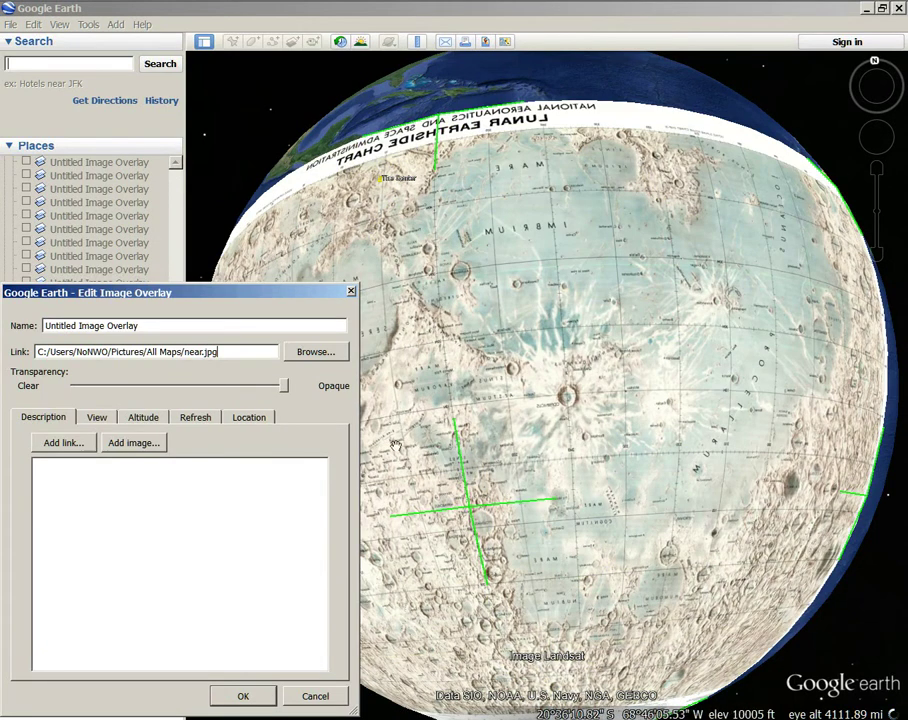
{"action": "mouse_move", "coordinate": [284, 385]}
{"action": "left_mouse_down"}
{"action": "mouse_move", "coordinate": [117, 383]}
{"action": "mouse_move", "coordinate": [306, 394]}
{"action": "mouse_move", "coordinate": [20, 375]}
{"action": "mouse_move", "coordinate": [326, 392]}
{"action": "left_mouse_up"}
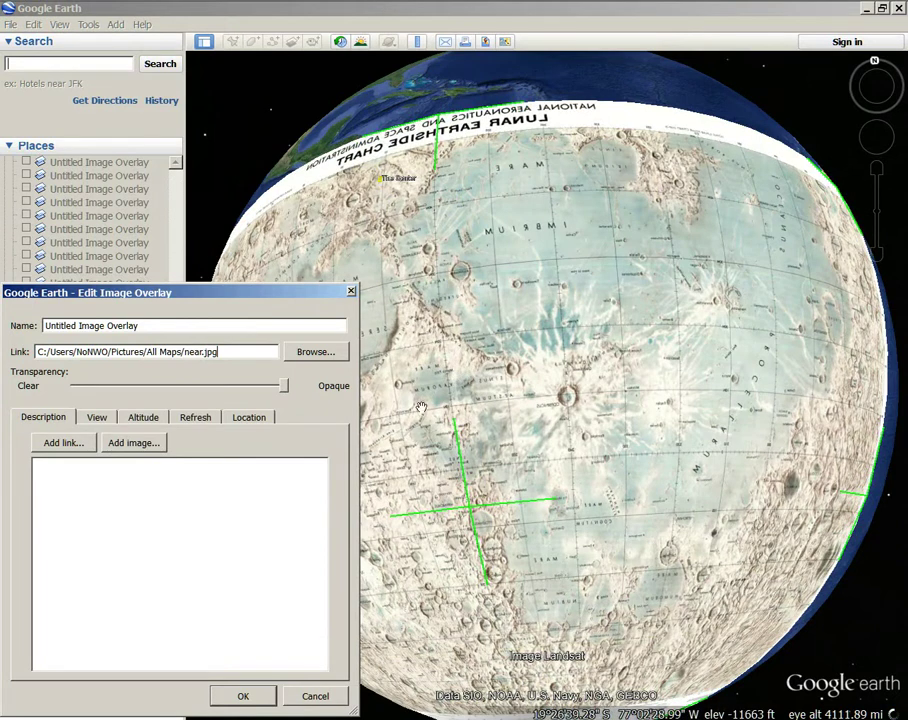
{"action": "left_click_drag", "start_coordinate": [540, 229], "coordinate": [598, 322]}
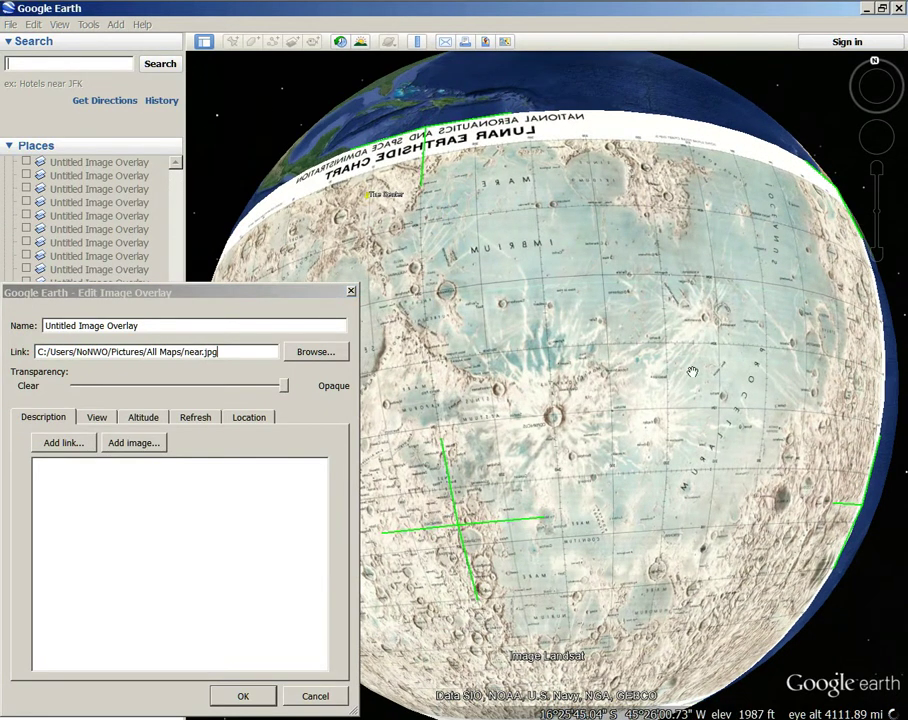
{"action": "mouse_move", "coordinate": [286, 385]}
{"action": "left_mouse_down"}
{"action": "mouse_move", "coordinate": [81, 386]}
{"action": "mouse_move", "coordinate": [216, 386]}
{"action": "mouse_move", "coordinate": [95, 418]}
{"action": "mouse_move", "coordinate": [294, 418]}
{"action": "mouse_move", "coordinate": [43, 410]}
{"action": "mouse_move", "coordinate": [464, 400]}
{"action": "mouse_move", "coordinate": [493, 445]}
{"action": "left_mouse_up"}
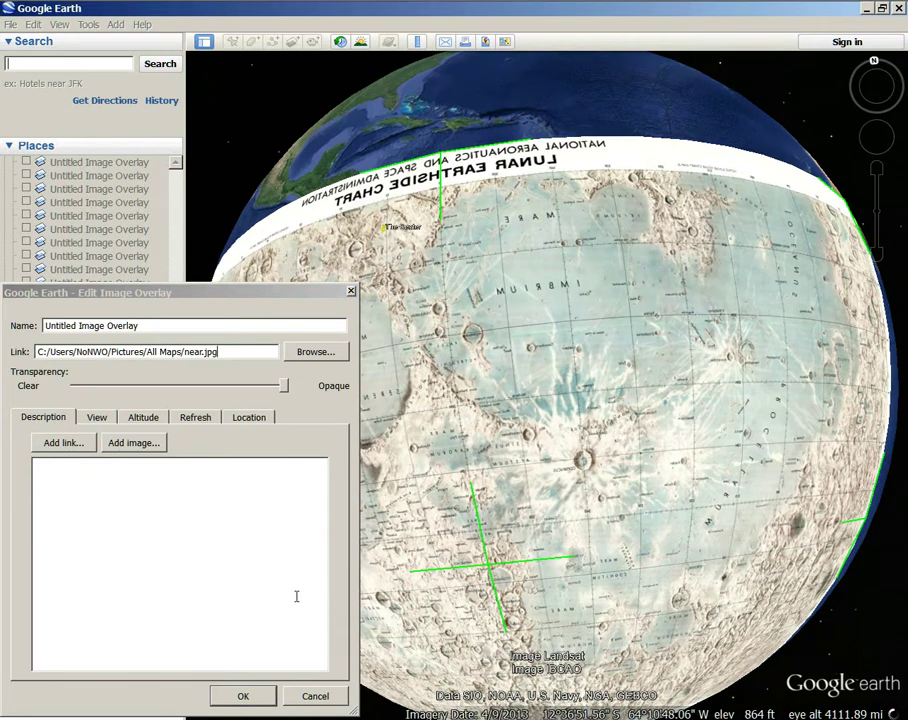
{"action": "left_click", "coordinate": [244, 697]}
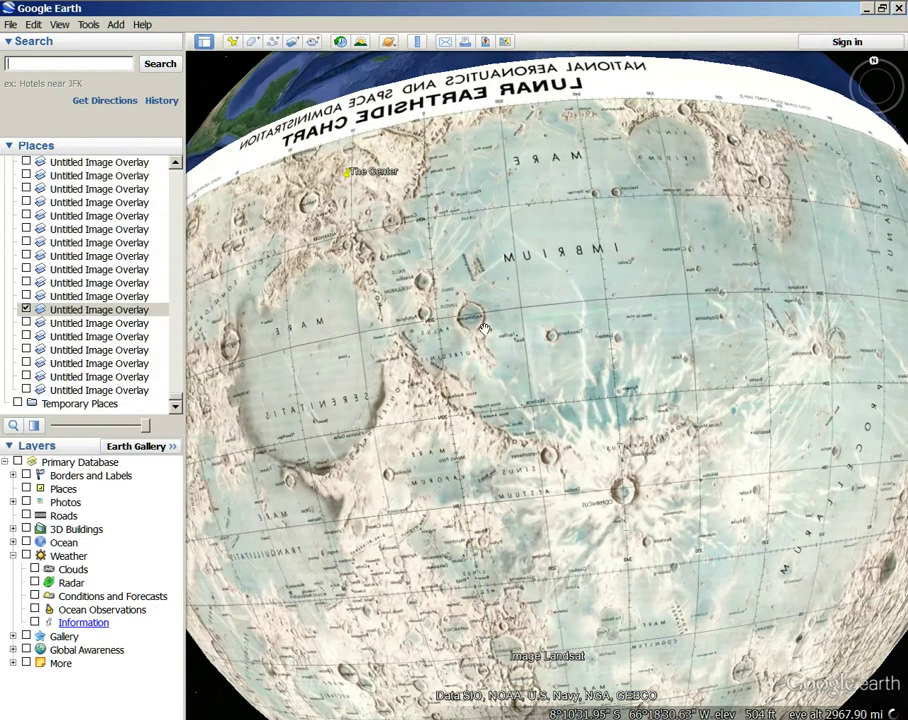
Step: Fade the lunar chart fully clear and zoom out to show South America on the whole globe
{"action": "mouse_move", "coordinate": [146, 425]}
{"action": "left_mouse_down"}
{"action": "mouse_move", "coordinate": [9, 423]}
{"action": "mouse_move", "coordinate": [146, 425]}
{"action": "mouse_move", "coordinate": [8, 446]}
{"action": "left_mouse_up"}
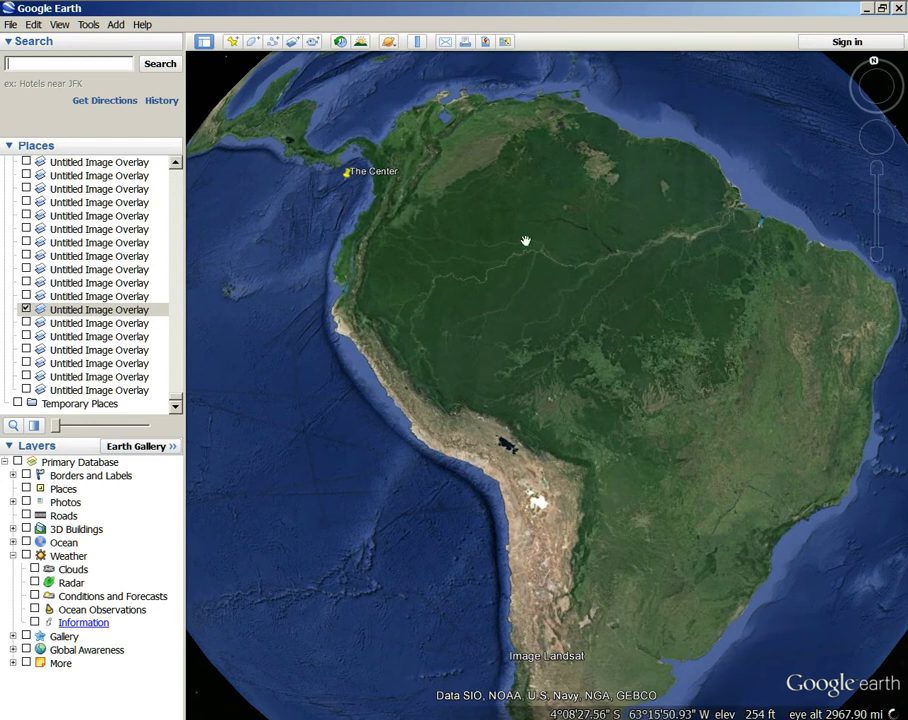
{"action": "left_click_drag", "start_coordinate": [56, 427], "coordinate": [203, 420]}
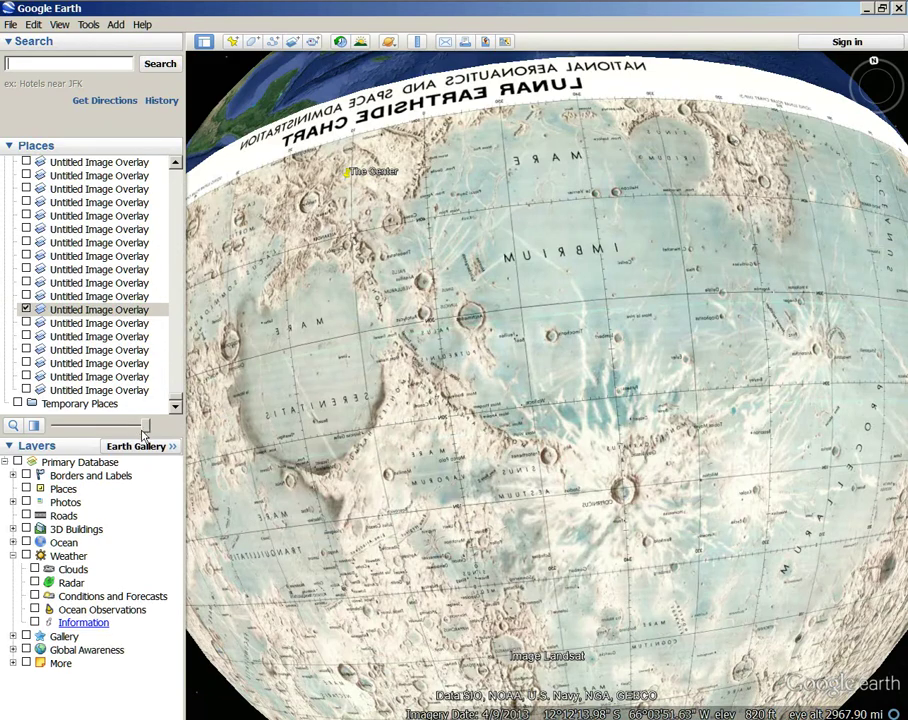
{"action": "left_click_drag", "start_coordinate": [147, 428], "coordinate": [4, 419]}
{"action": "scroll", "coordinate": [502, 327], "scroll_direction": "up", "scroll_amount": 2}
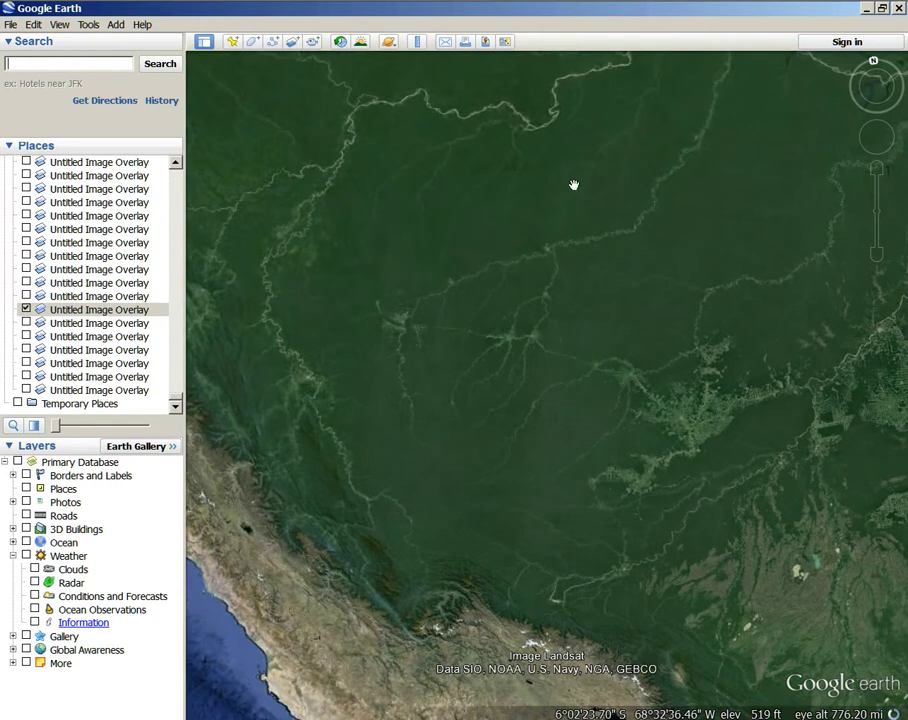
{"action": "scroll", "coordinate": [505, 349], "scroll_direction": "up", "scroll_amount": 1}
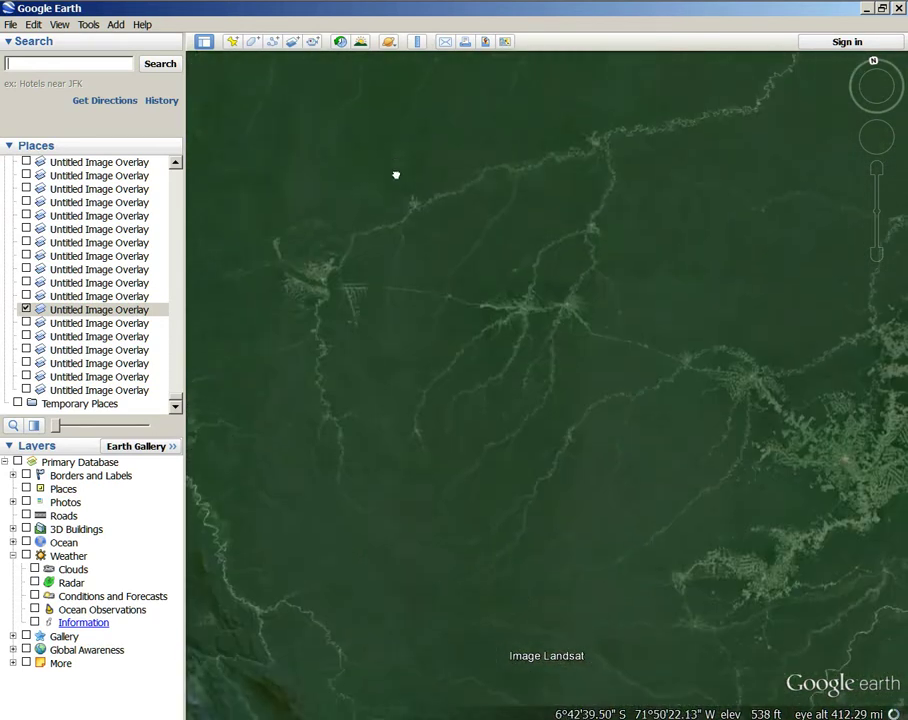
{"action": "scroll", "coordinate": [403, 186], "scroll_direction": "down", "scroll_amount": 2}
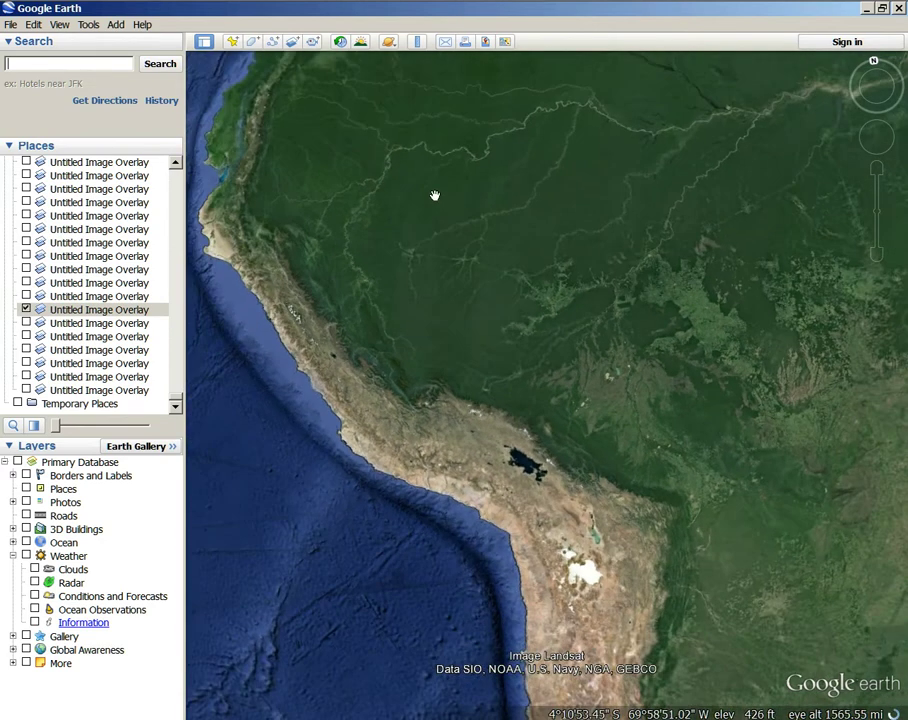
{"action": "scroll", "coordinate": [568, 256], "scroll_direction": "down", "scroll_amount": 1}
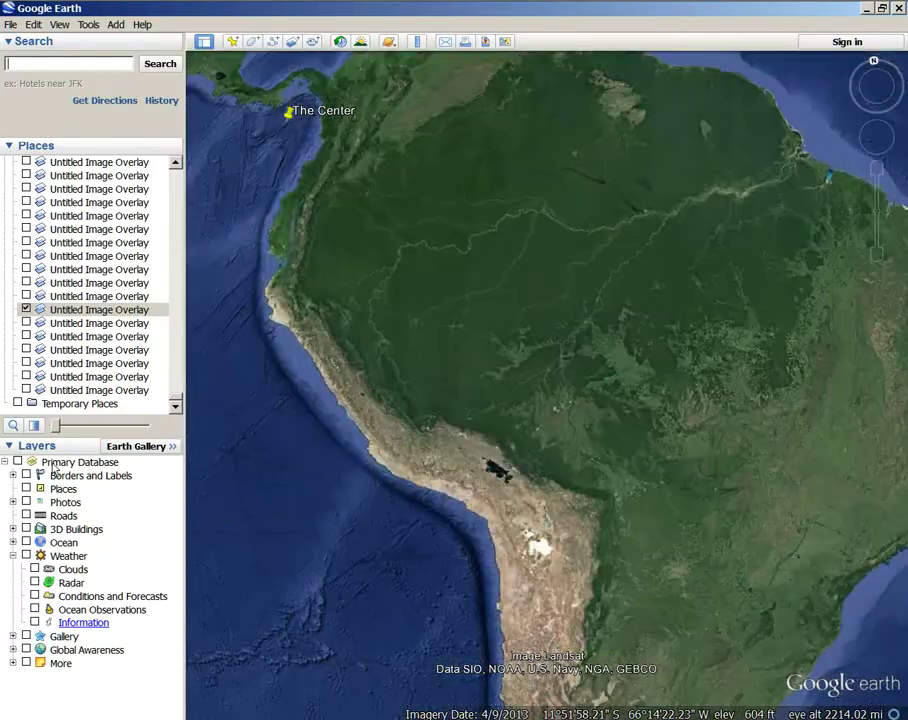
{"action": "left_click_drag", "start_coordinate": [65, 425], "coordinate": [137, 425]}
{"action": "scroll", "coordinate": [518, 430], "scroll_direction": "down", "scroll_amount": 5}
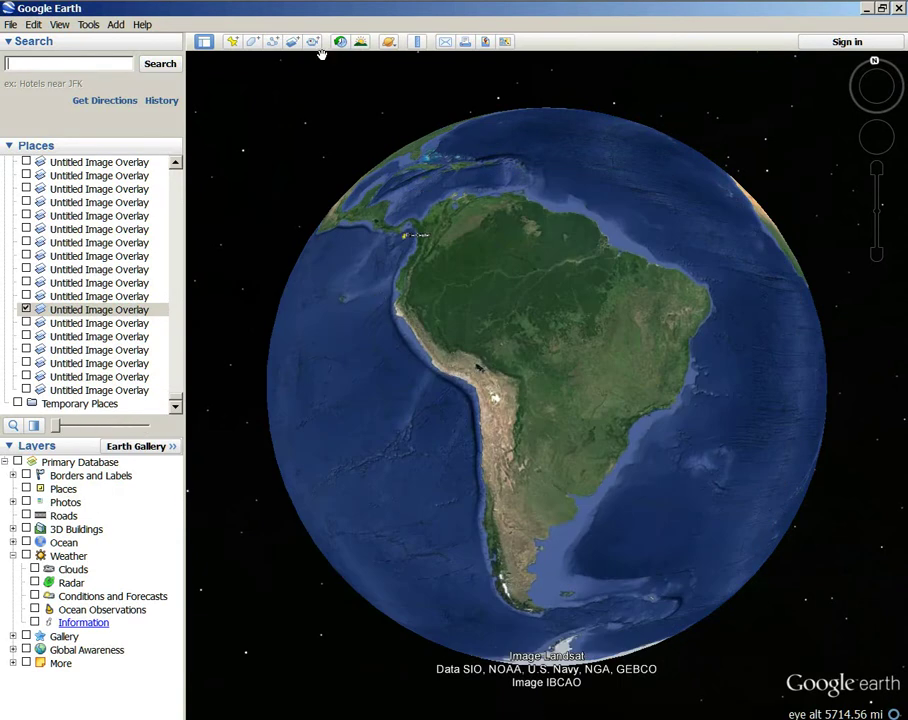
Step: Measure a 2,198.21-mile line from off the Pacific coast into central South America, then close the Ruler
{"action": "left_click", "coordinate": [417, 41]}
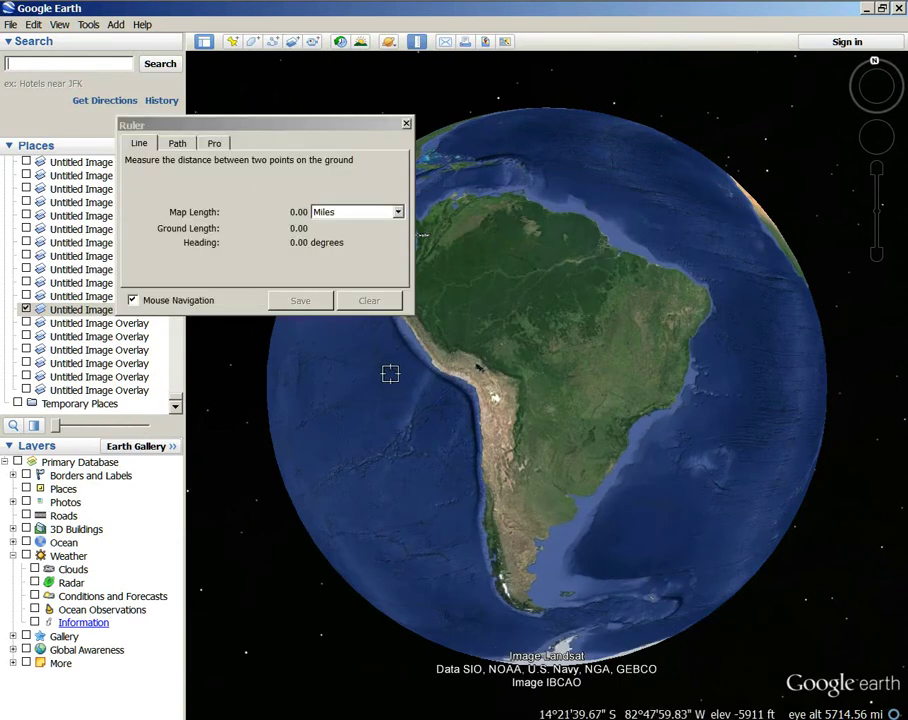
{"action": "left_click", "coordinate": [374, 381]}
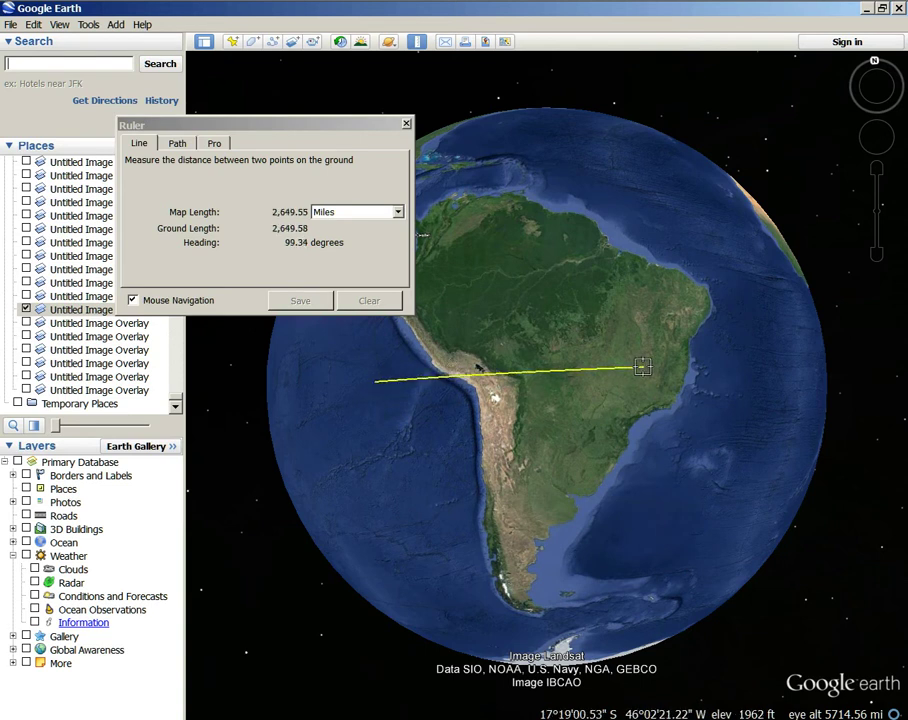
{"action": "left_click", "coordinate": [597, 371]}
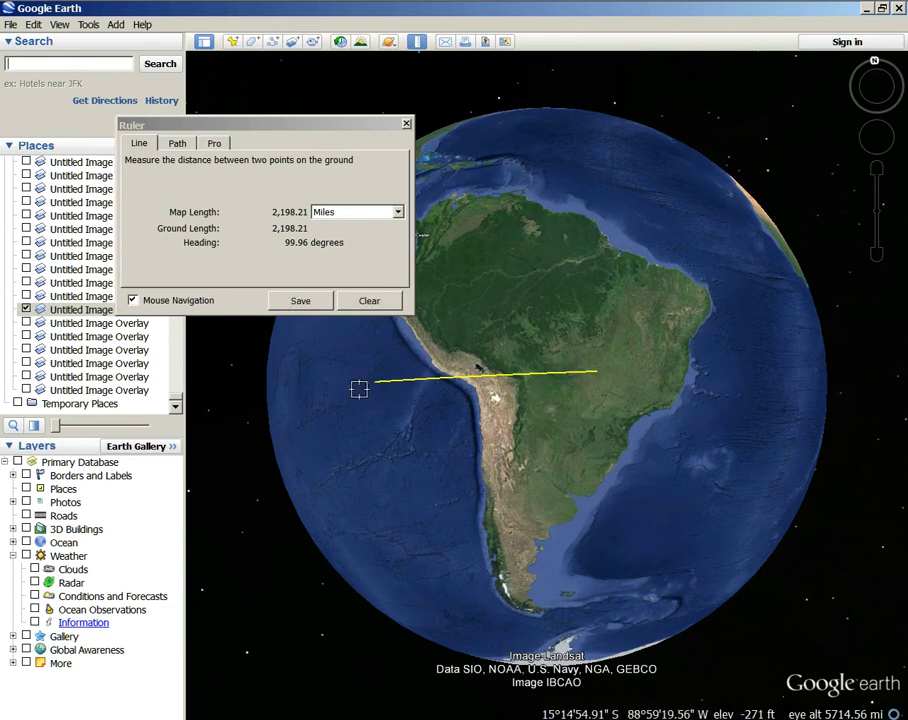
{"action": "left_click", "coordinate": [407, 125]}
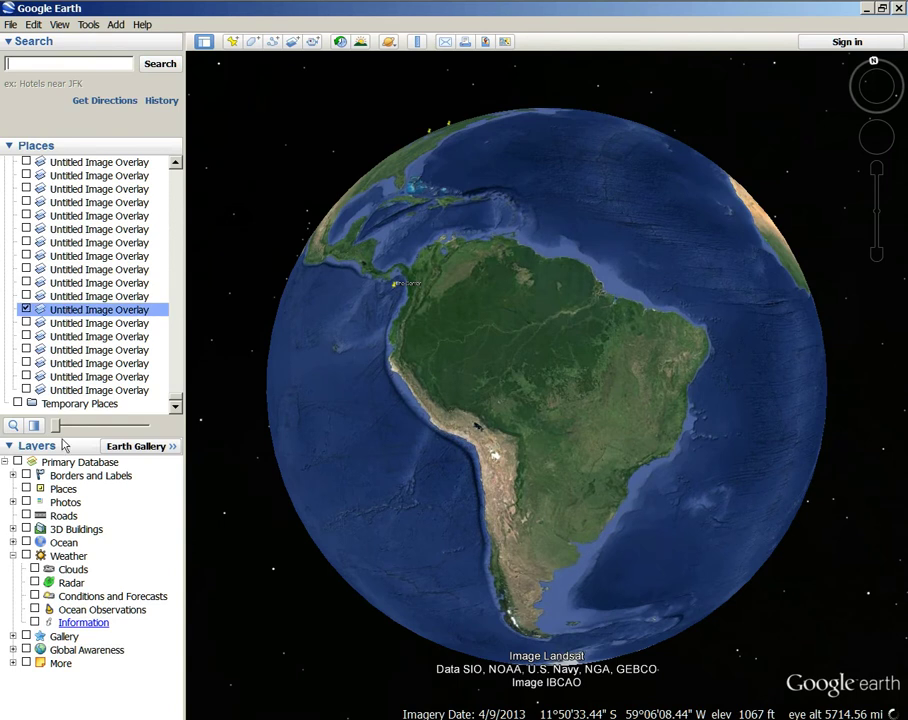
{"action": "left_click_drag", "start_coordinate": [57, 425], "coordinate": [147, 425]}
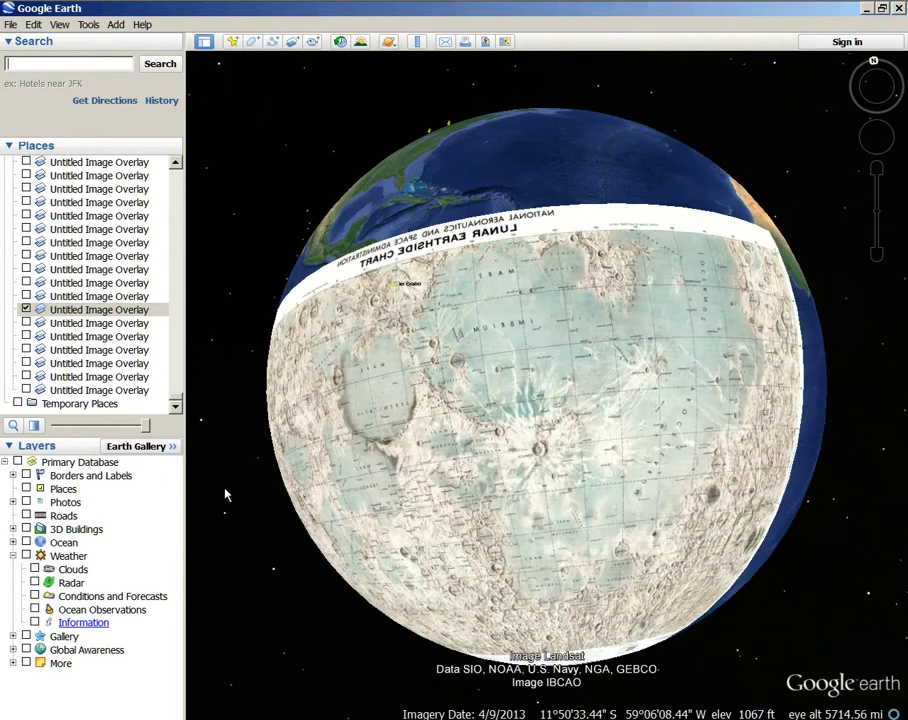
Step: Fade the Lunar Earthside Chart in and out over South America, leaving it fully opaque
{"action": "scroll", "coordinate": [576, 514], "scroll_direction": "down", "scroll_amount": 3}
{"action": "left_click_drag", "start_coordinate": [576, 514], "coordinate": [560, 480]}
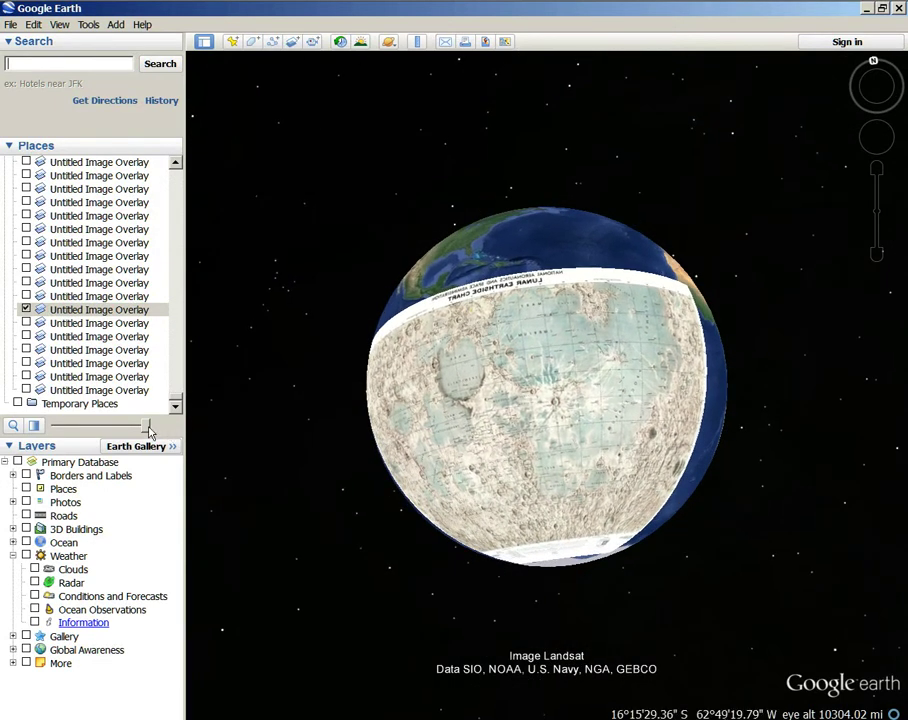
{"action": "mouse_move", "coordinate": [148, 428]}
{"action": "left_mouse_down"}
{"action": "mouse_move", "coordinate": [200, 445]}
{"action": "mouse_move", "coordinate": [55, 452]}
{"action": "mouse_move", "coordinate": [168, 450]}
{"action": "mouse_move", "coordinate": [74, 456]}
{"action": "mouse_move", "coordinate": [146, 460]}
{"action": "mouse_move", "coordinate": [55, 458]}
{"action": "mouse_move", "coordinate": [190, 462]}
{"action": "mouse_move", "coordinate": [55, 440]}
{"action": "mouse_move", "coordinate": [146, 440]}
{"action": "left_mouse_up"}
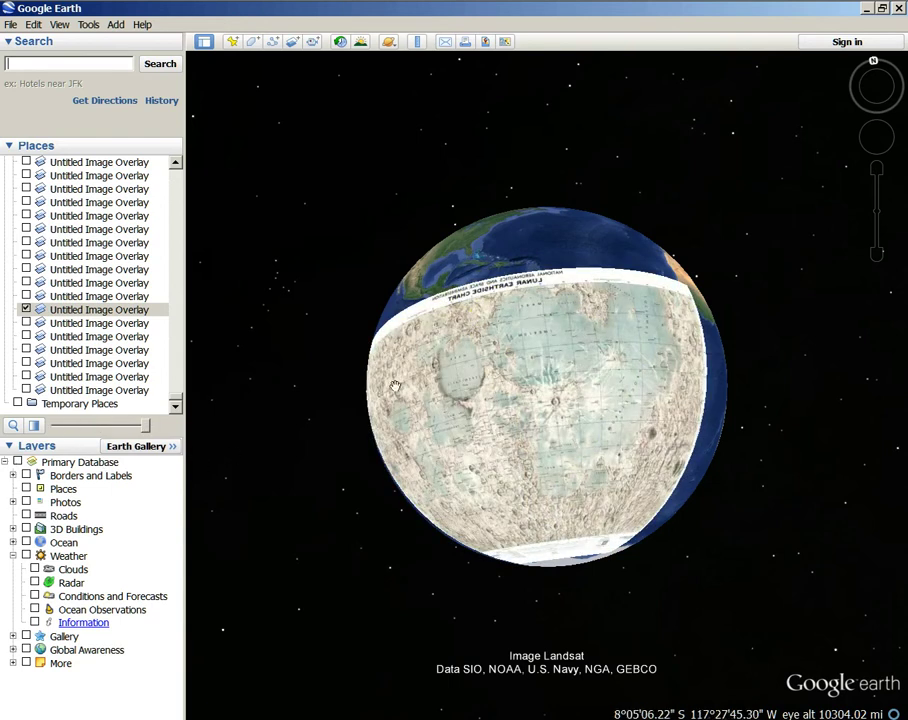
{"action": "scroll", "coordinate": [448, 395], "scroll_direction": "up", "scroll_amount": 2}
{"action": "scroll", "coordinate": [448, 395], "scroll_direction": "up", "scroll_amount": 2}
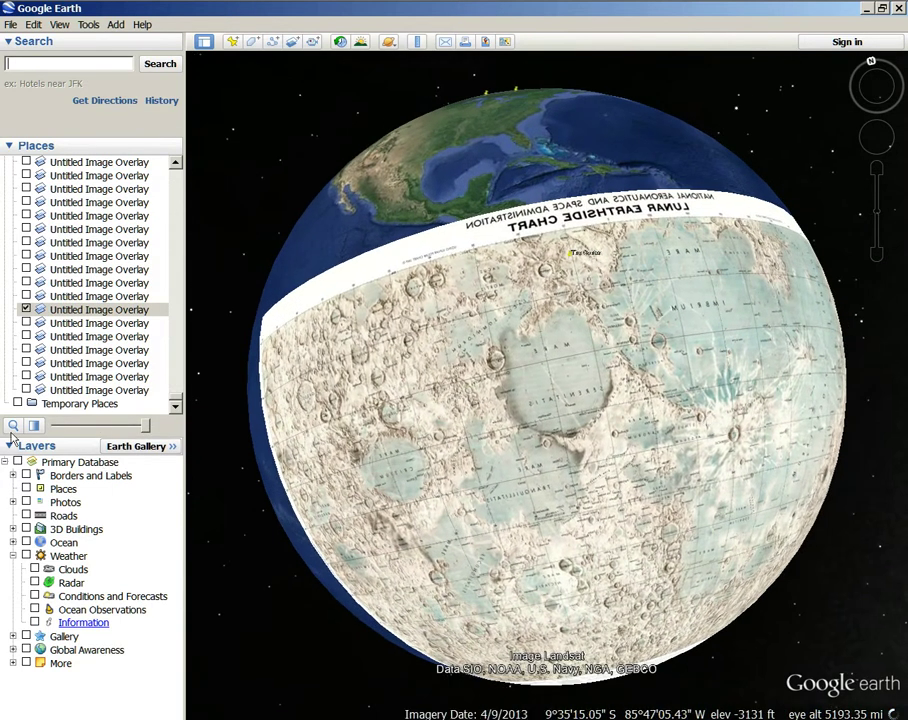
{"action": "mouse_move", "coordinate": [146, 430]}
{"action": "left_mouse_down"}
{"action": "mouse_move", "coordinate": [101, 426]}
{"action": "mouse_move", "coordinate": [70, 440]}
{"action": "mouse_move", "coordinate": [229, 462]}
{"action": "mouse_move", "coordinate": [55, 426]}
{"action": "mouse_move", "coordinate": [146, 426]}
{"action": "left_mouse_up"}
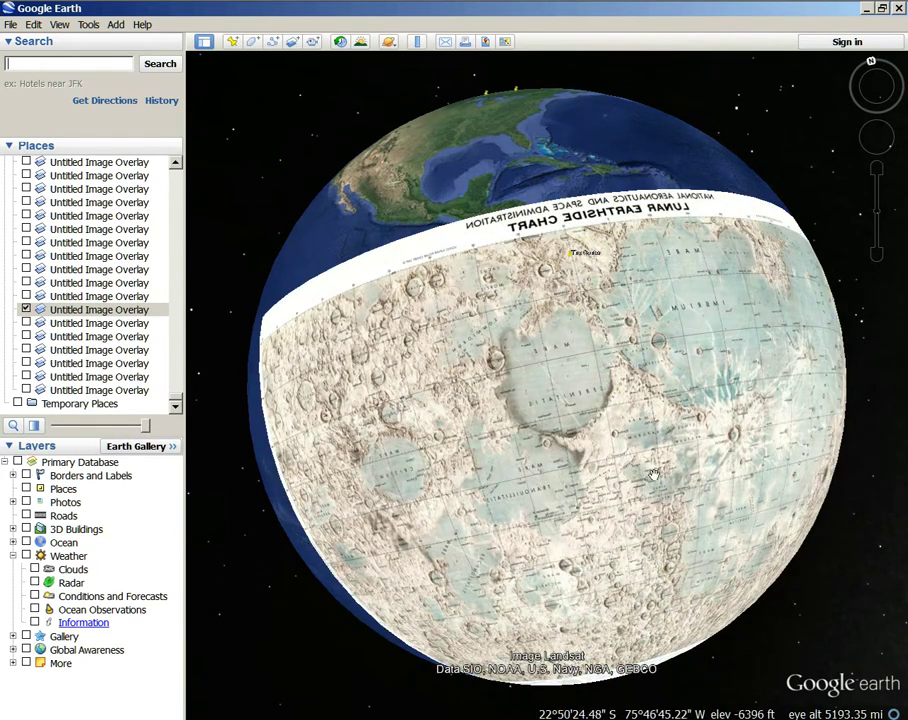
{"action": "left_click_drag", "start_coordinate": [590, 440], "coordinate": [582, 474]}
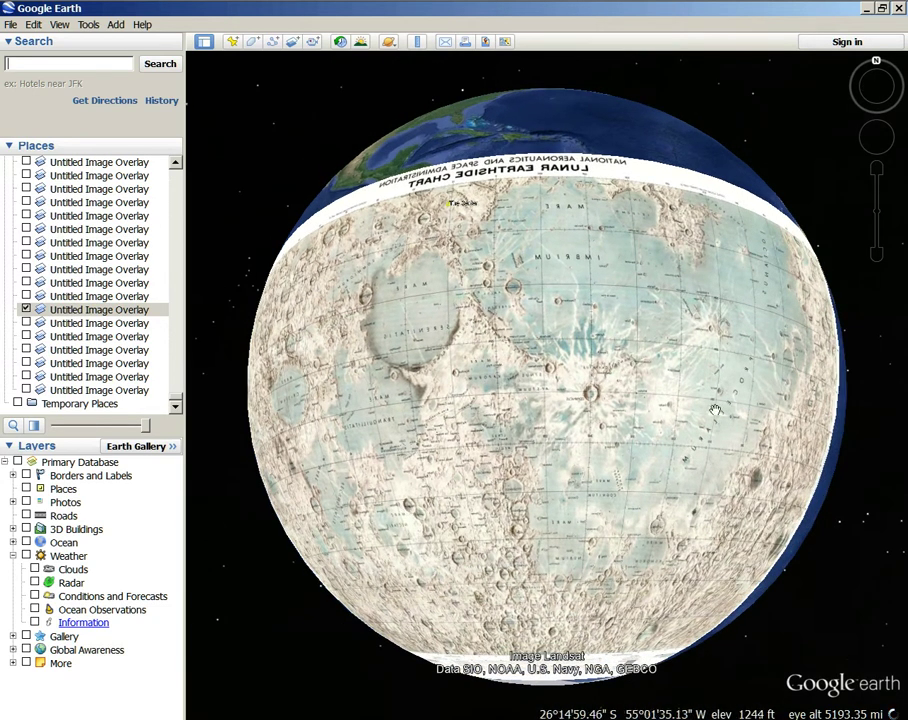
{"action": "mouse_move", "coordinate": [410, 647]}
{"action": "left_mouse_down"}
{"action": "mouse_move", "coordinate": [746, 269]}
{"action": "mouse_move", "coordinate": [660, 390]}
{"action": "left_mouse_up"}
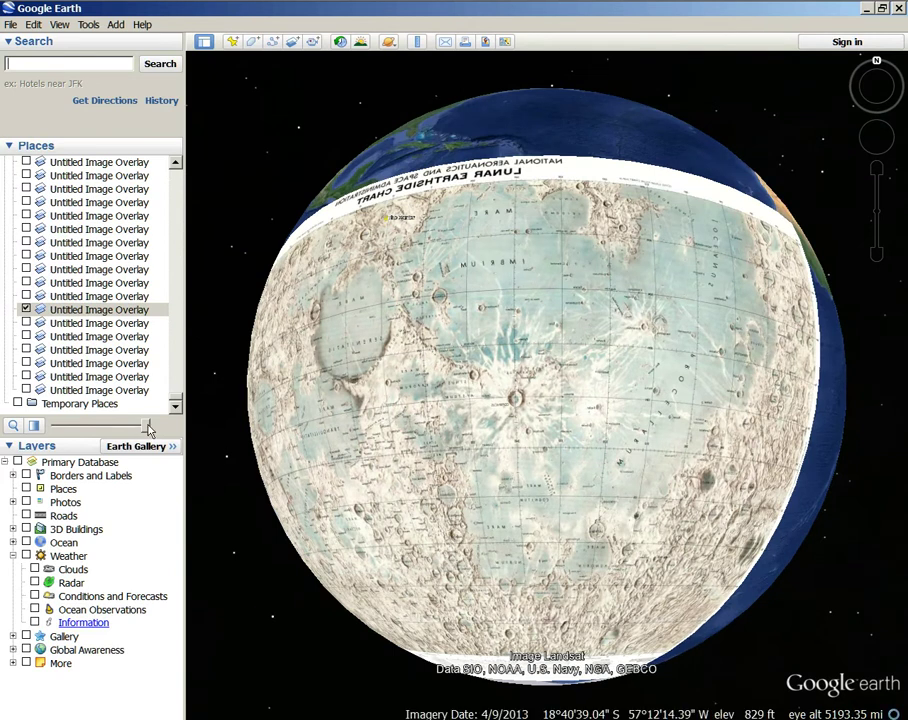
{"action": "mouse_move", "coordinate": [148, 428]}
{"action": "left_mouse_down"}
{"action": "mouse_move", "coordinate": [55, 440]}
{"action": "mouse_move", "coordinate": [197, 459]}
{"action": "mouse_move", "coordinate": [47, 462]}
{"action": "mouse_move", "coordinate": [175, 367]}
{"action": "left_mouse_up"}
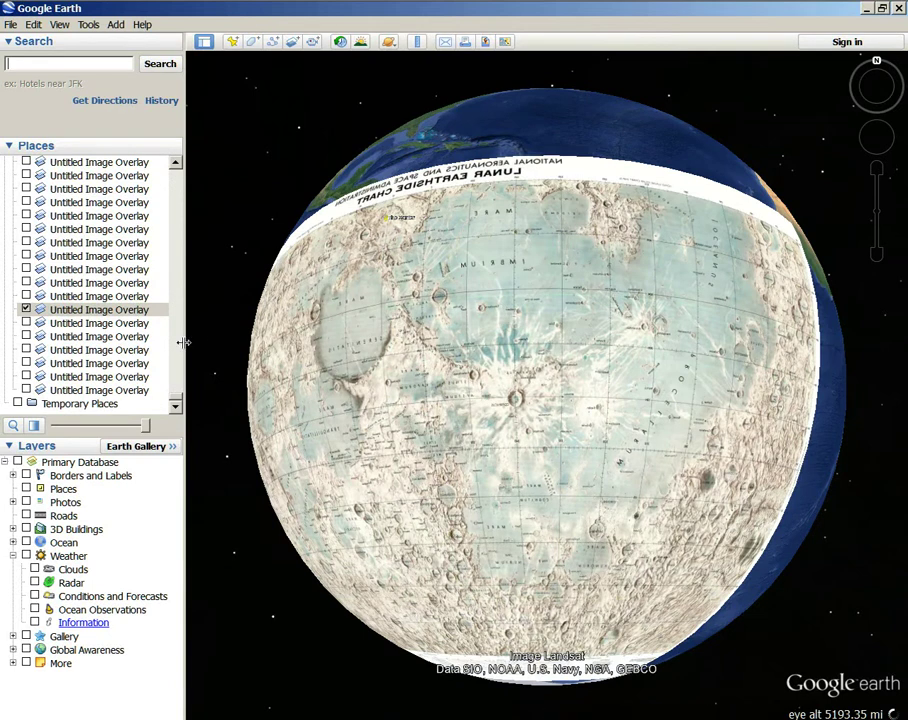
{"action": "left_click_drag", "start_coordinate": [148, 425], "coordinate": [55, 425]}
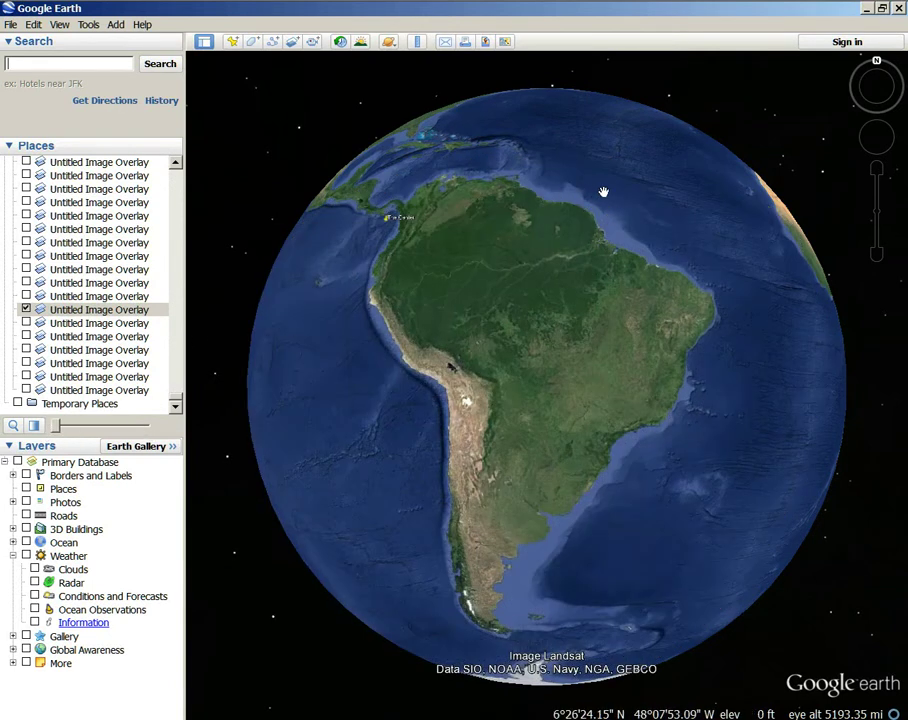
{"action": "mouse_move", "coordinate": [60, 428]}
{"action": "left_mouse_down"}
{"action": "mouse_move", "coordinate": [148, 425]}
{"action": "mouse_move", "coordinate": [55, 425]}
{"action": "mouse_move", "coordinate": [148, 465]}
{"action": "mouse_move", "coordinate": [60, 460]}
{"action": "mouse_move", "coordinate": [162, 467]}
{"action": "mouse_move", "coordinate": [131, 468]}
{"action": "mouse_move", "coordinate": [150, 467]}
{"action": "left_mouse_up"}
{"action": "left_click_drag", "start_coordinate": [762, 421], "coordinate": [785, 400]}
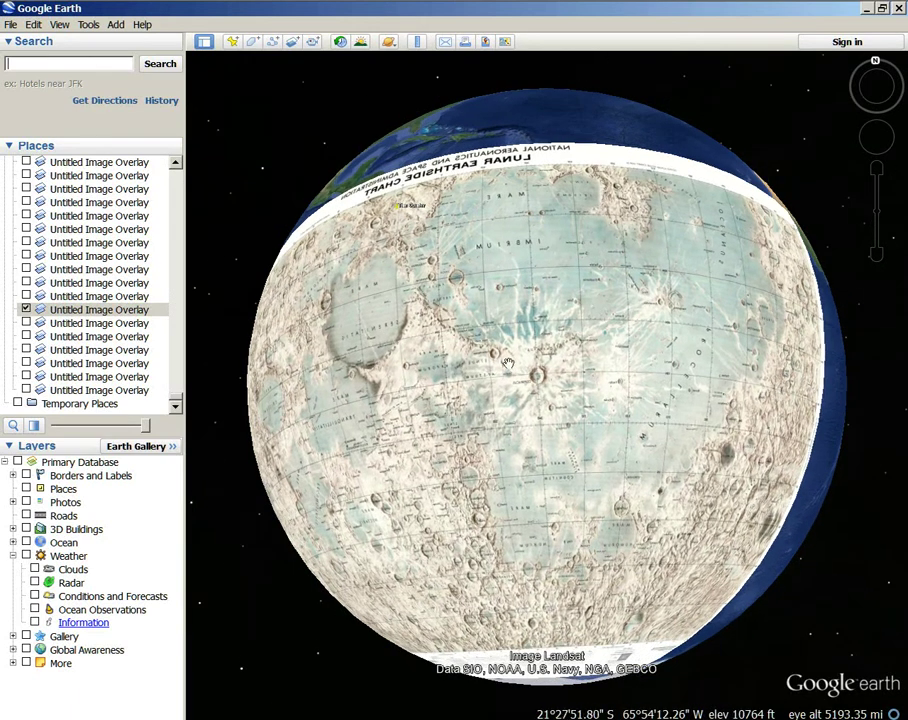
Step: Load south-america-shaded-relief-map-10514087.jpg as the picture for a new image overlay
{"action": "left_click", "coordinate": [292, 41]}
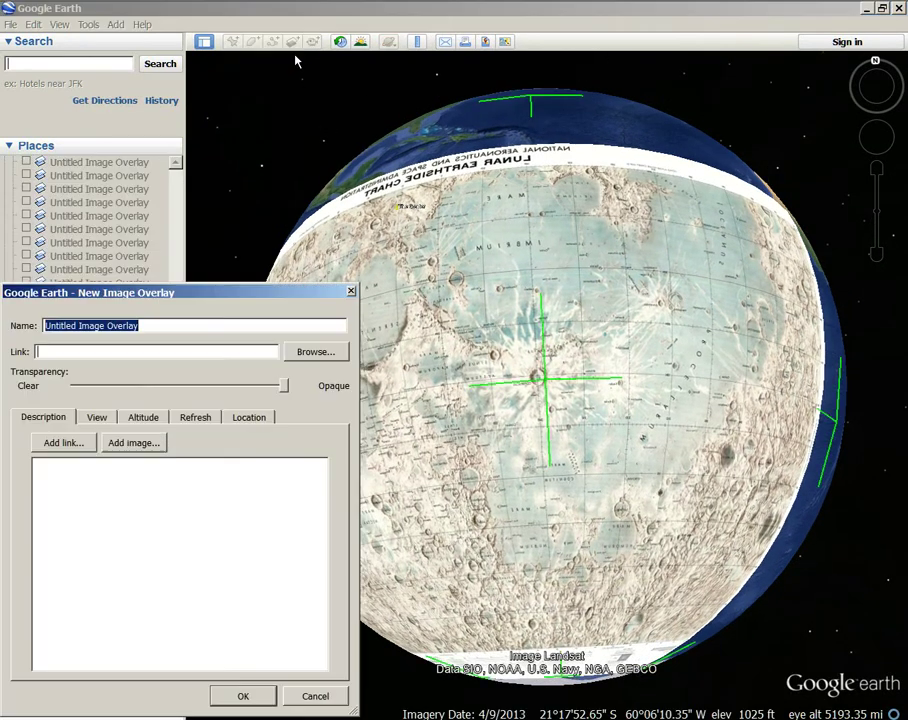
{"action": "left_click", "coordinate": [316, 353]}
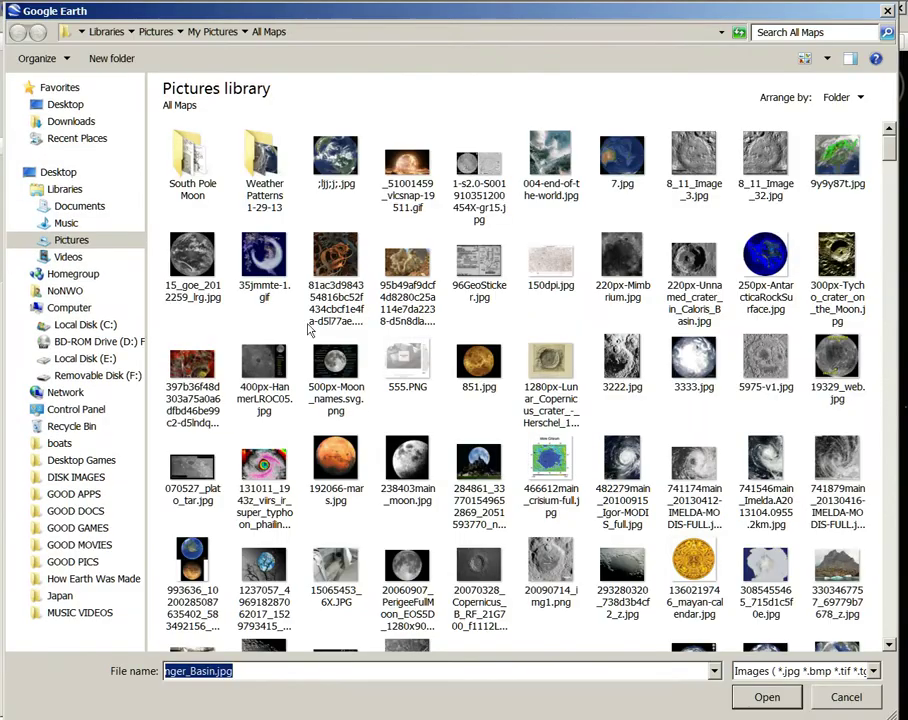
{"action": "left_click_drag", "start_coordinate": [890, 148], "coordinate": [892, 460]}
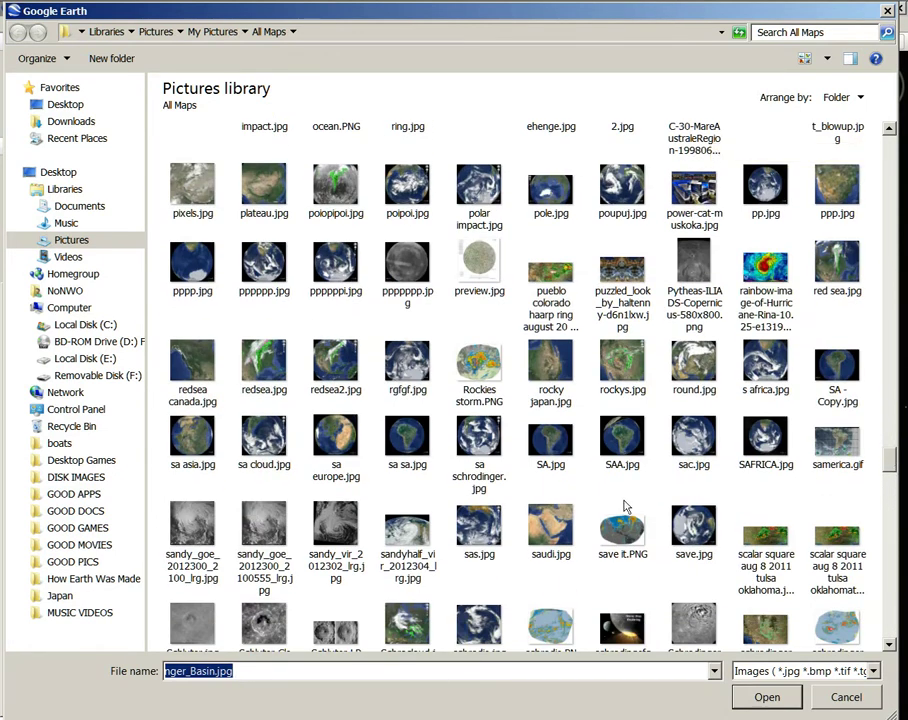
{"action": "scroll", "coordinate": [586, 493], "scroll_direction": "down", "scroll_amount": 5}
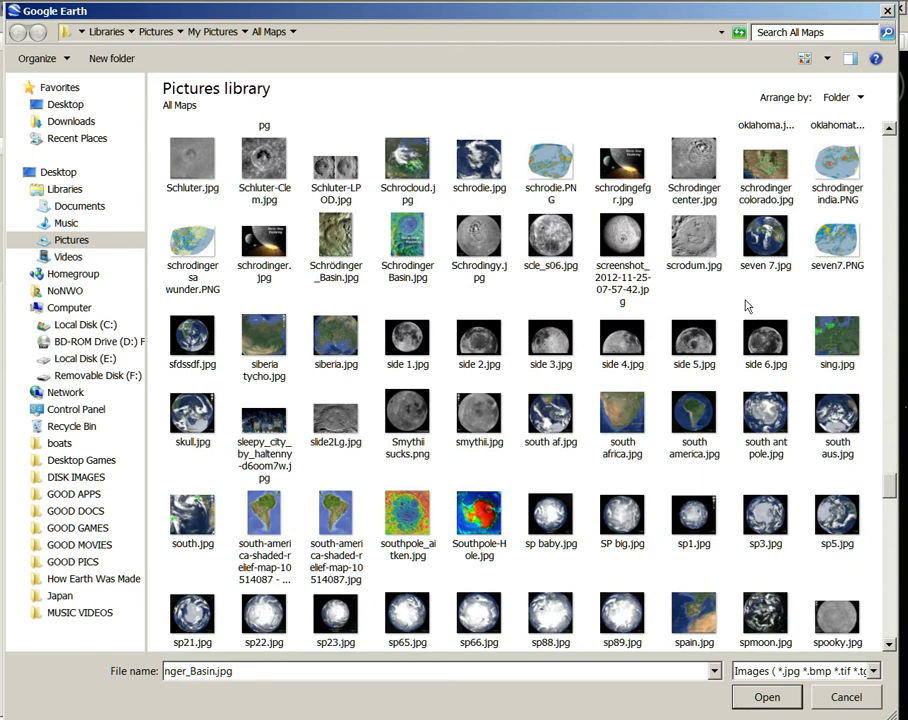
{"action": "scroll", "coordinate": [748, 307], "scroll_direction": "up", "scroll_amount": 3}
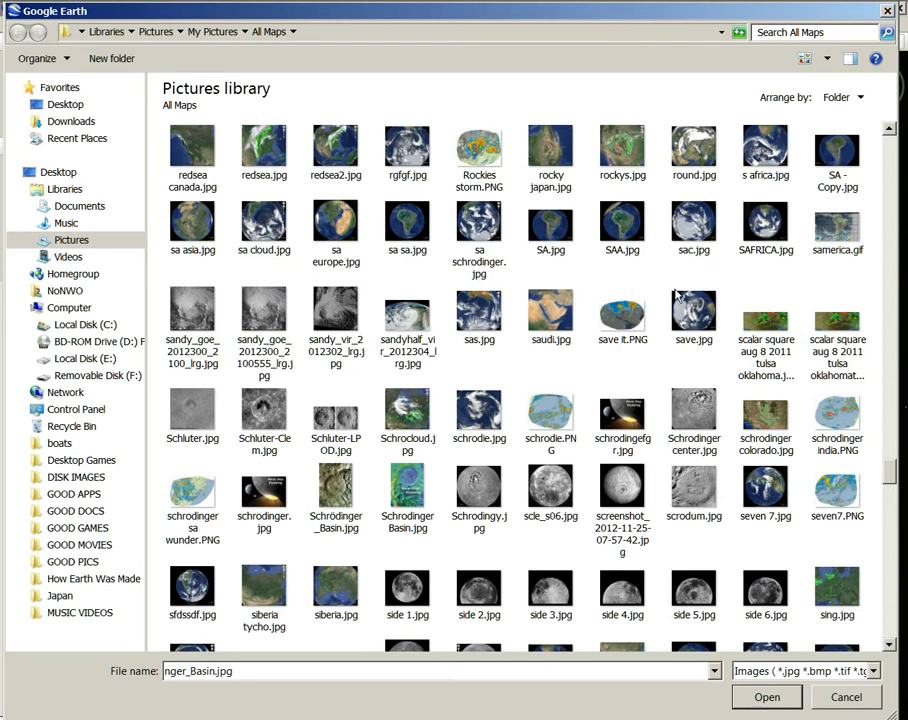
{"action": "scroll", "coordinate": [676, 295], "scroll_direction": "up", "scroll_amount": 3}
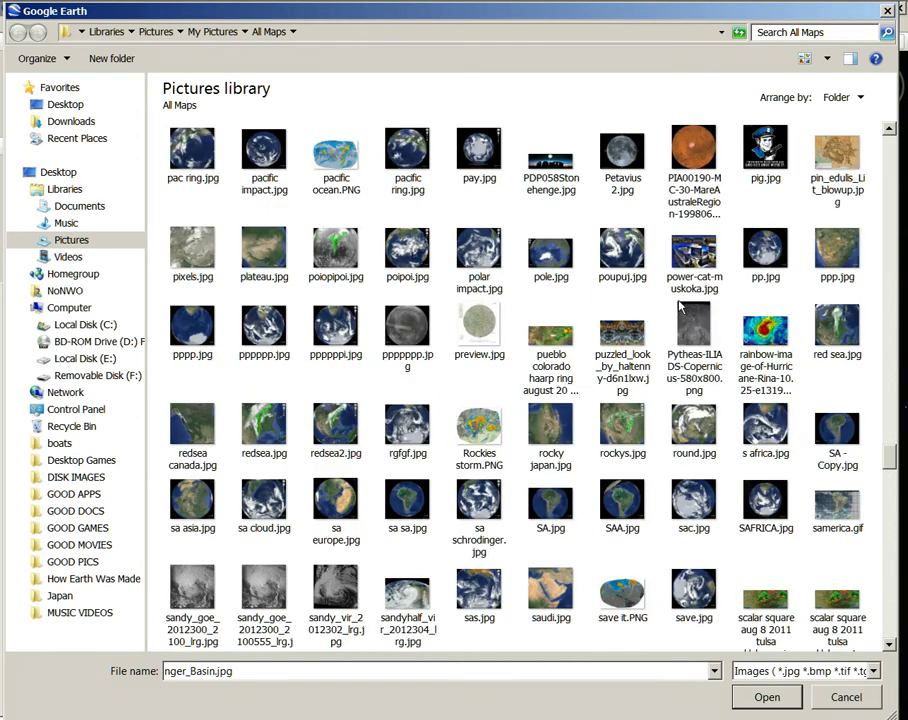
{"action": "scroll", "coordinate": [397, 387], "scroll_direction": "up", "scroll_amount": 3}
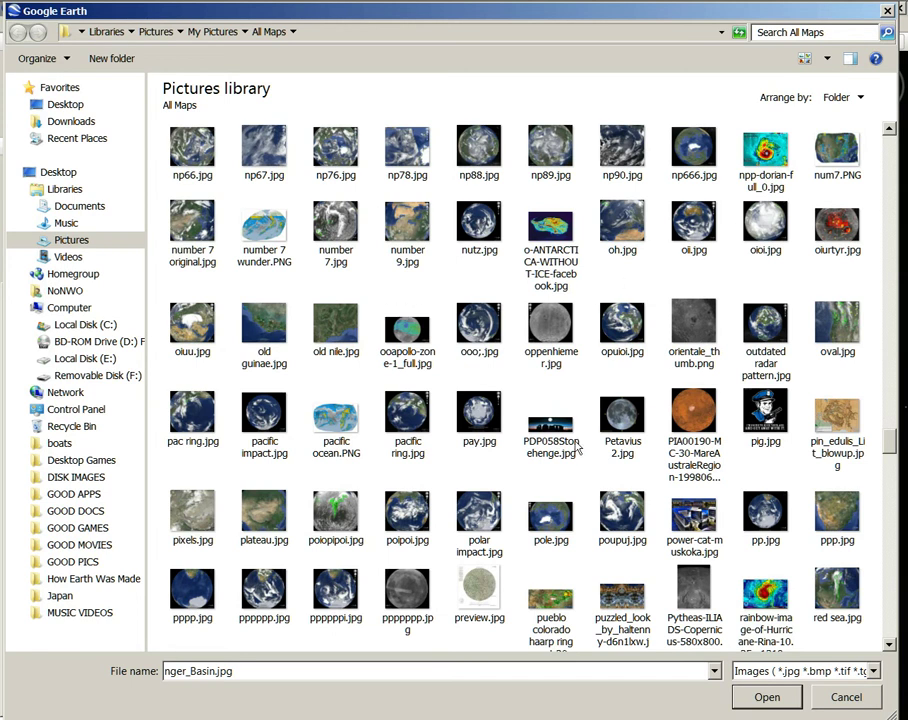
{"action": "scroll", "coordinate": [532, 545], "scroll_direction": "down", "scroll_amount": 2}
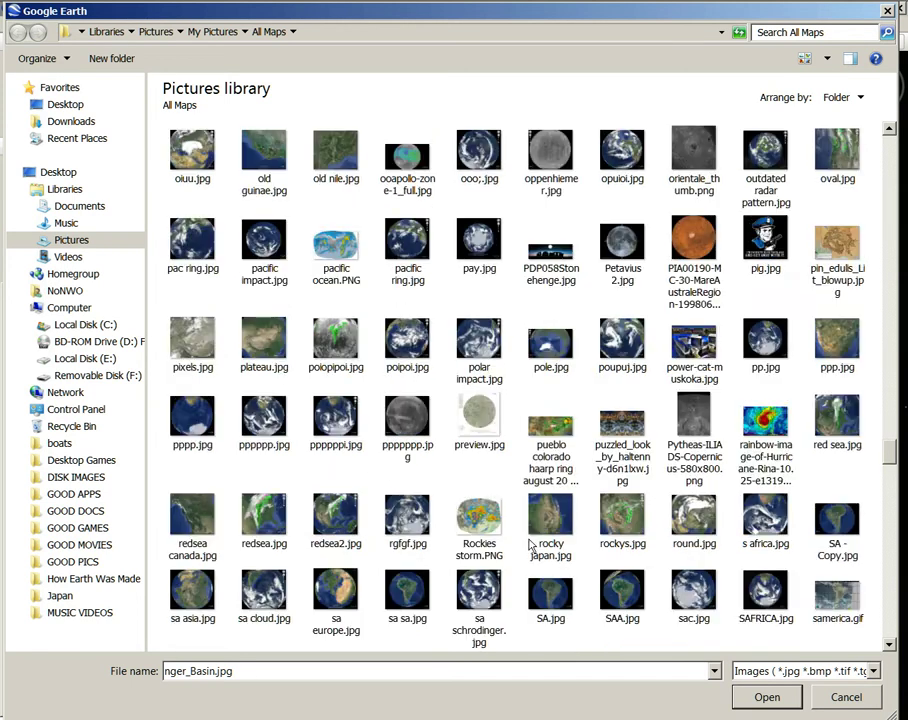
{"action": "scroll", "coordinate": [515, 538], "scroll_direction": "down", "scroll_amount": 3}
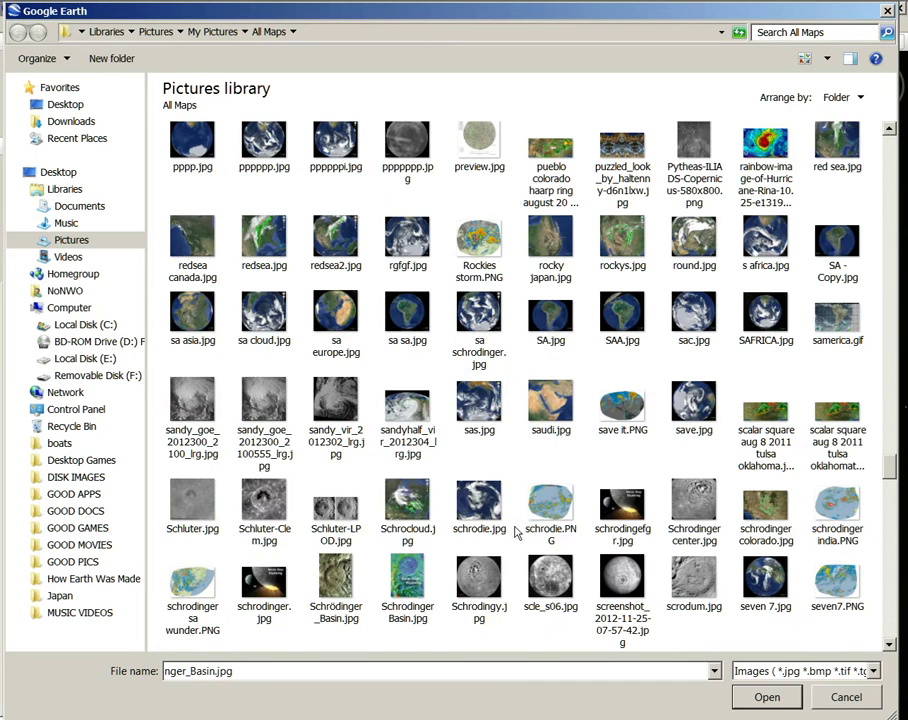
{"action": "scroll", "coordinate": [515, 535], "scroll_direction": "down", "scroll_amount": 3}
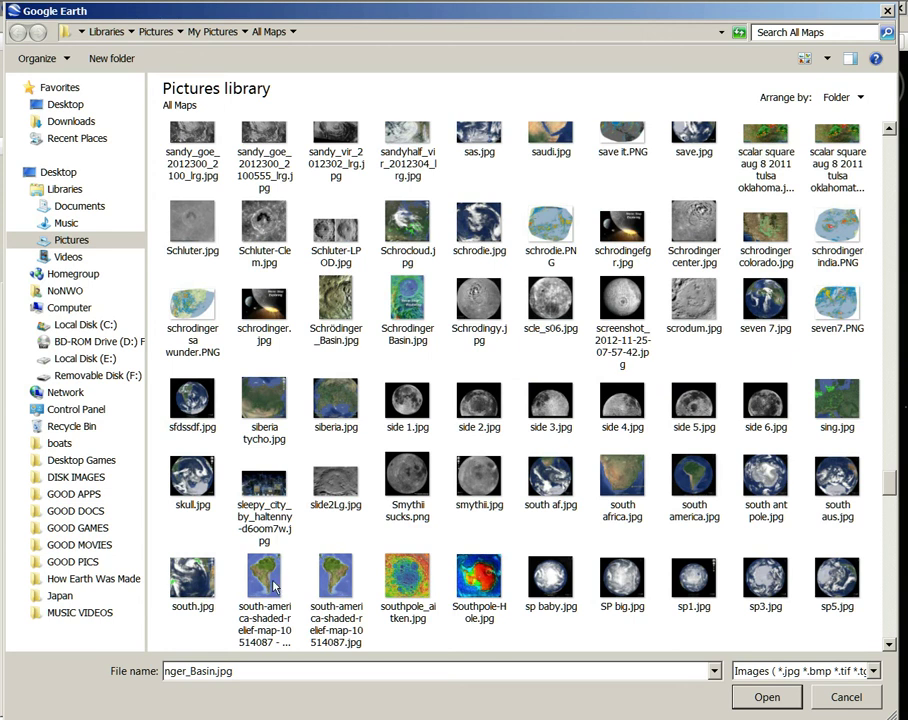
{"action": "left_click", "coordinate": [323, 583]}
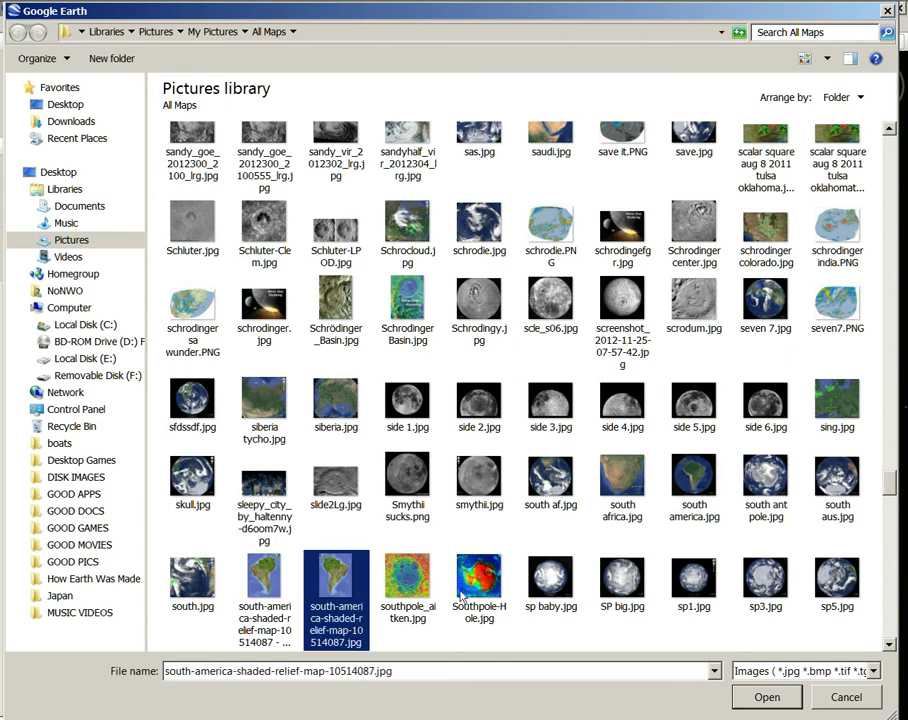
{"action": "left_click", "coordinate": [766, 698]}
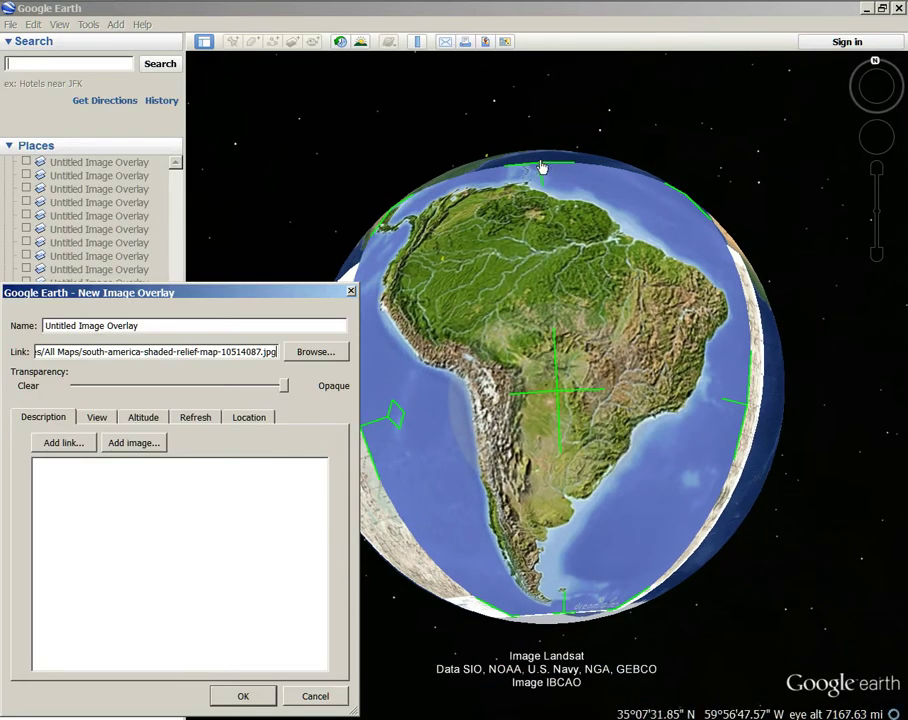
Step: Fit the relief map to the lunar chart by moving its edges and centre, checking alignment with transparency
{"action": "left_click_drag", "start_coordinate": [548, 167], "coordinate": [545, 213]}
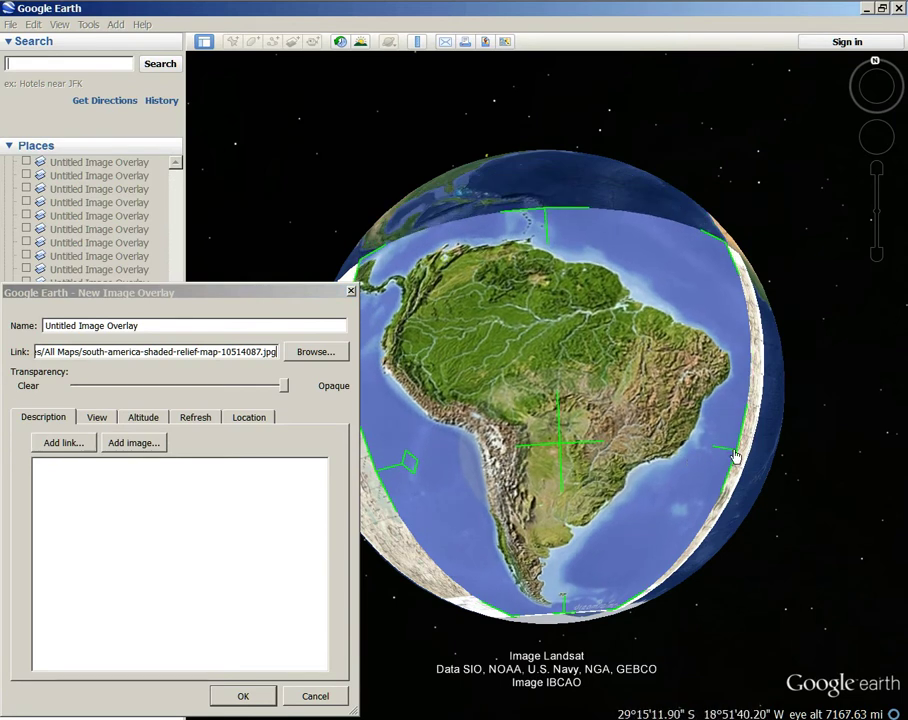
{"action": "left_click_drag", "start_coordinate": [736, 447], "coordinate": [702, 445]}
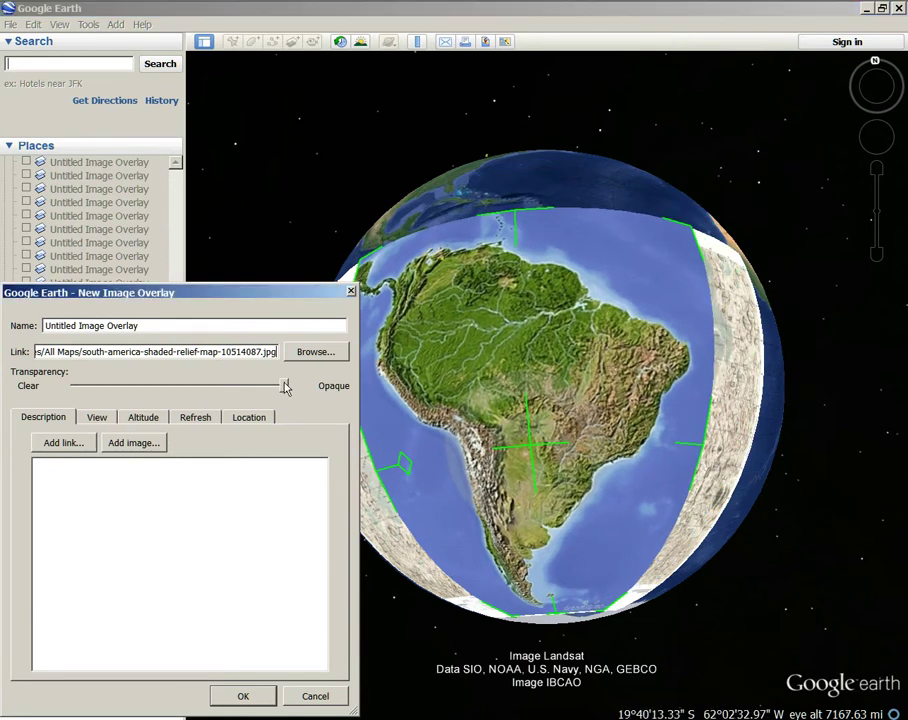
{"action": "mouse_move", "coordinate": [285, 386]}
{"action": "left_mouse_down"}
{"action": "mouse_move", "coordinate": [71, 386]}
{"action": "mouse_move", "coordinate": [200, 386]}
{"action": "left_mouse_up"}
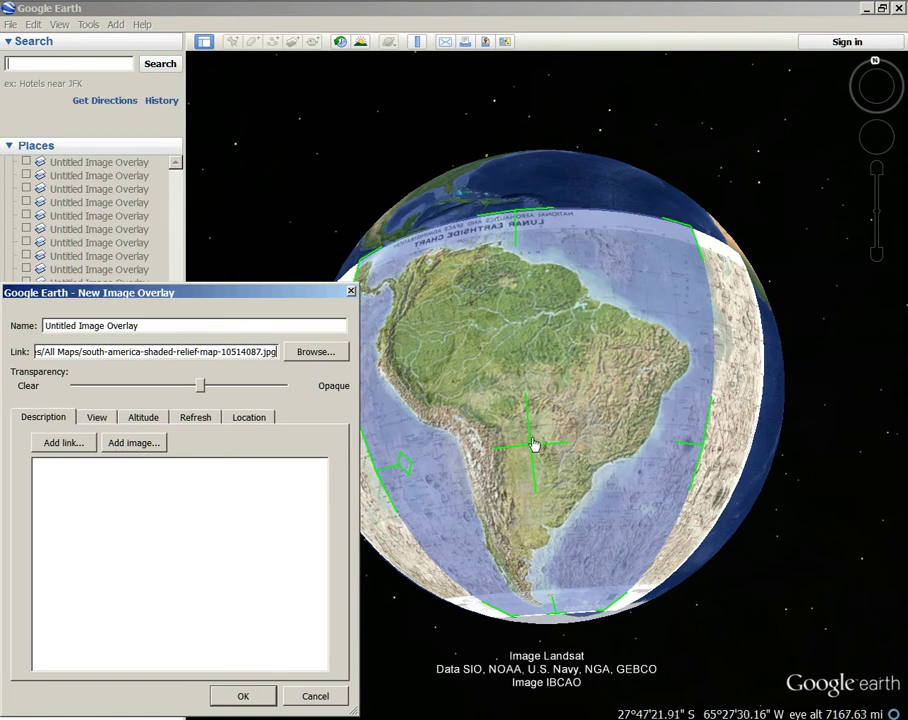
{"action": "mouse_move", "coordinate": [533, 446]}
{"action": "left_mouse_down"}
{"action": "mouse_move", "coordinate": [594, 391]}
{"action": "mouse_move", "coordinate": [588, 405]}
{"action": "left_mouse_up"}
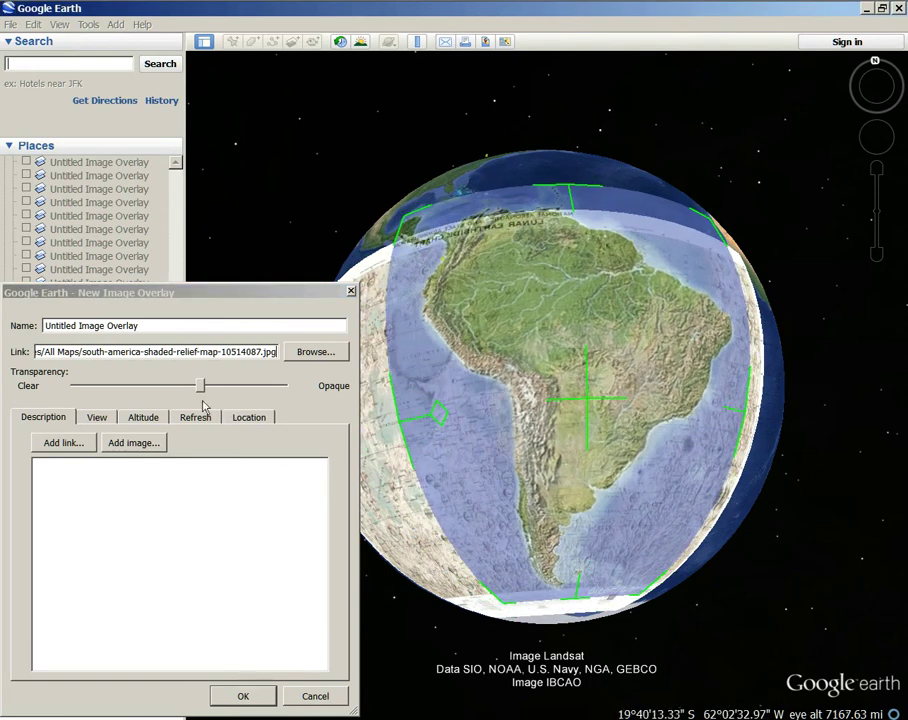
{"action": "left_click_drag", "start_coordinate": [203, 390], "coordinate": [213, 390]}
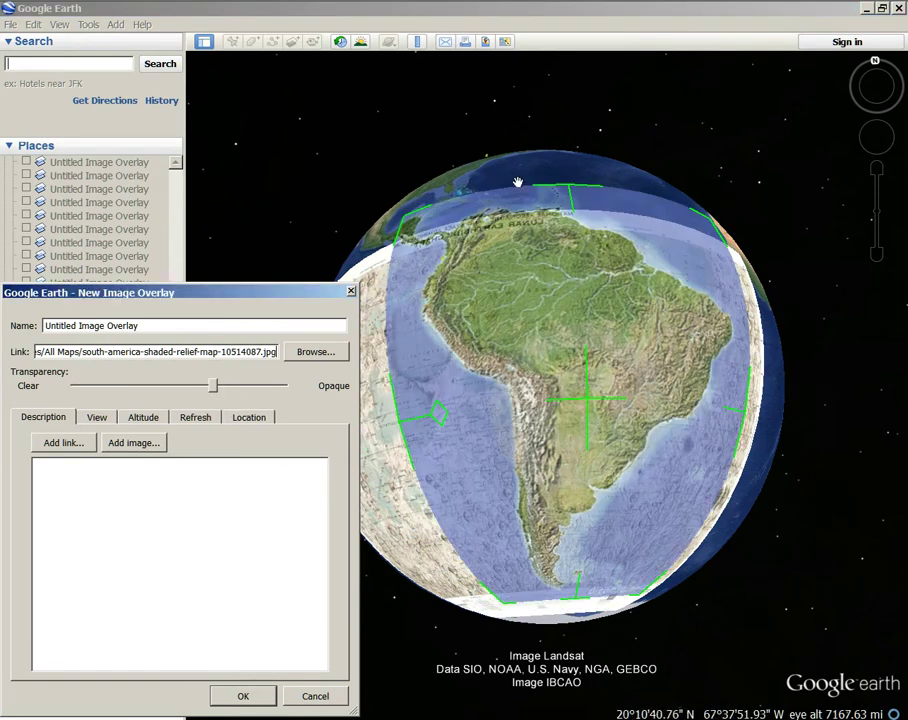
{"action": "mouse_move", "coordinate": [585, 183]}
{"action": "left_mouse_down"}
{"action": "mouse_move", "coordinate": [574, 199]}
{"action": "mouse_move", "coordinate": [578, 224]}
{"action": "left_mouse_up"}
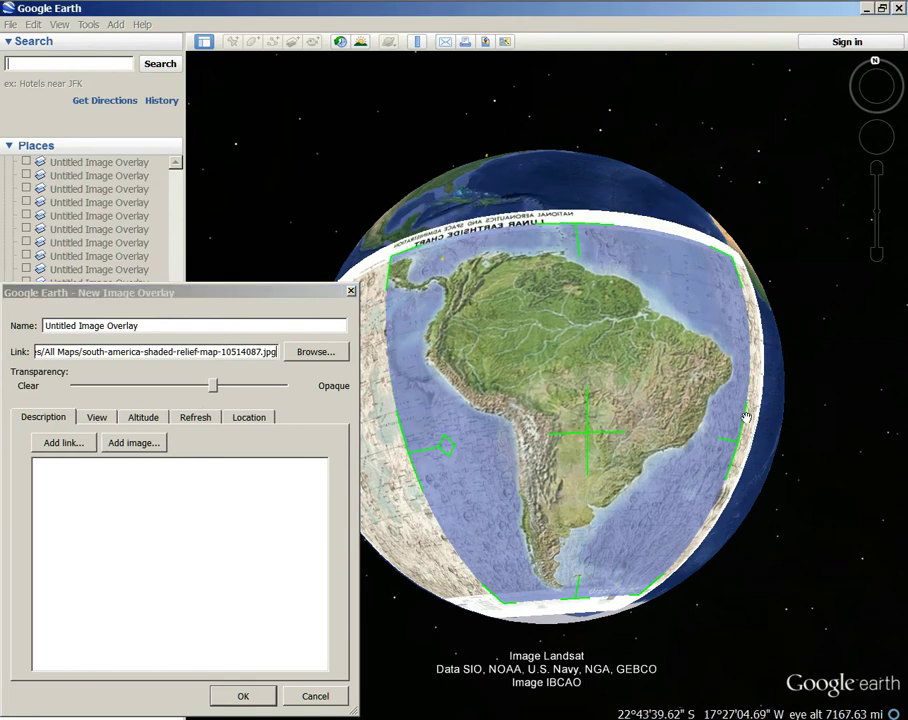
{"action": "mouse_move", "coordinate": [555, 440]}
{"action": "left_mouse_down"}
{"action": "mouse_move", "coordinate": [680, 400]}
{"action": "mouse_move", "coordinate": [574, 399]}
{"action": "mouse_move", "coordinate": [588, 401]}
{"action": "left_mouse_up"}
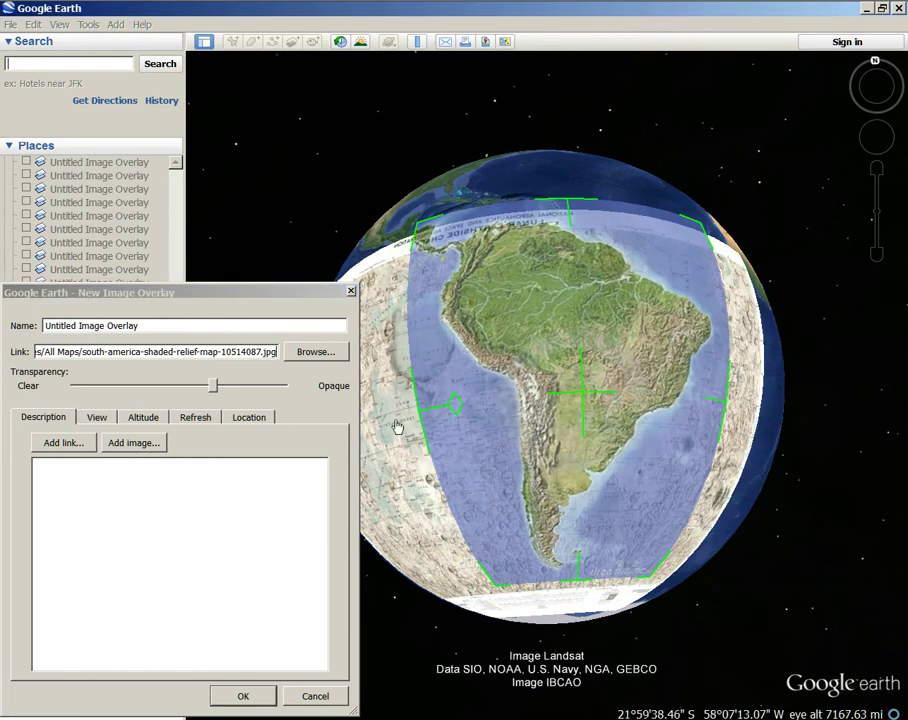
{"action": "mouse_move", "coordinate": [208, 388]}
{"action": "left_mouse_down"}
{"action": "mouse_move", "coordinate": [216, 388]}
{"action": "mouse_move", "coordinate": [20, 390]}
{"action": "mouse_move", "coordinate": [310, 416]}
{"action": "mouse_move", "coordinate": [3, 392]}
{"action": "mouse_move", "coordinate": [214, 387]}
{"action": "mouse_move", "coordinate": [119, 400]}
{"action": "mouse_move", "coordinate": [248, 416]}
{"action": "mouse_move", "coordinate": [61, 395]}
{"action": "mouse_move", "coordinate": [199, 399]}
{"action": "mouse_move", "coordinate": [170, 405]}
{"action": "mouse_move", "coordinate": [203, 390]}
{"action": "mouse_move", "coordinate": [288, 388]}
{"action": "left_mouse_up"}
Step: Save the relief overlay, then fade it in and out against the lunar chart, leaving it partly see-through
{"action": "left_click", "coordinate": [243, 698]}
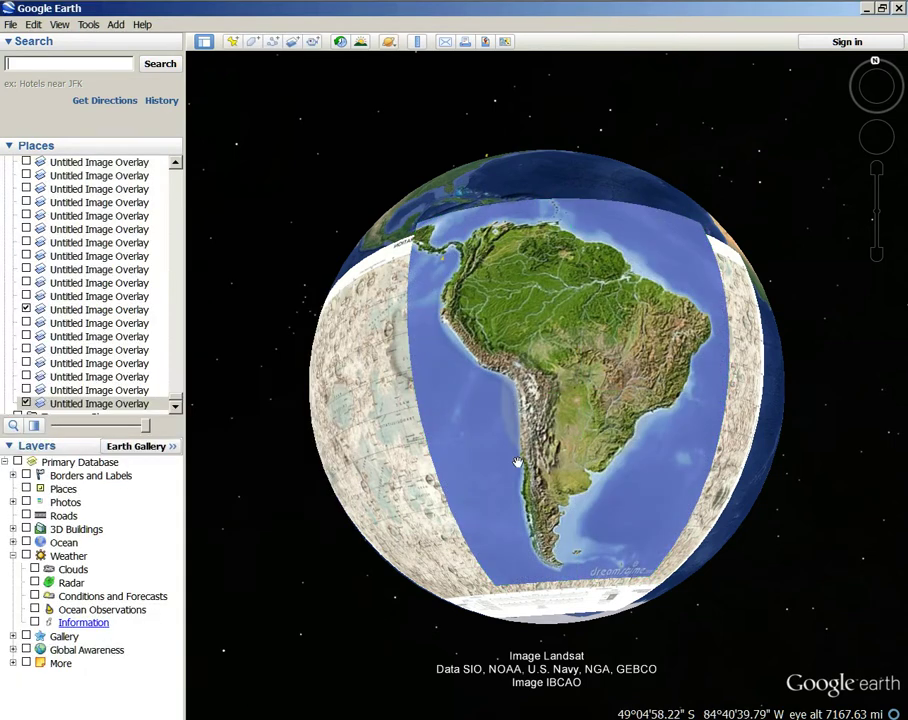
{"action": "scroll", "coordinate": [517, 462], "scroll_direction": "down", "scroll_amount": 5}
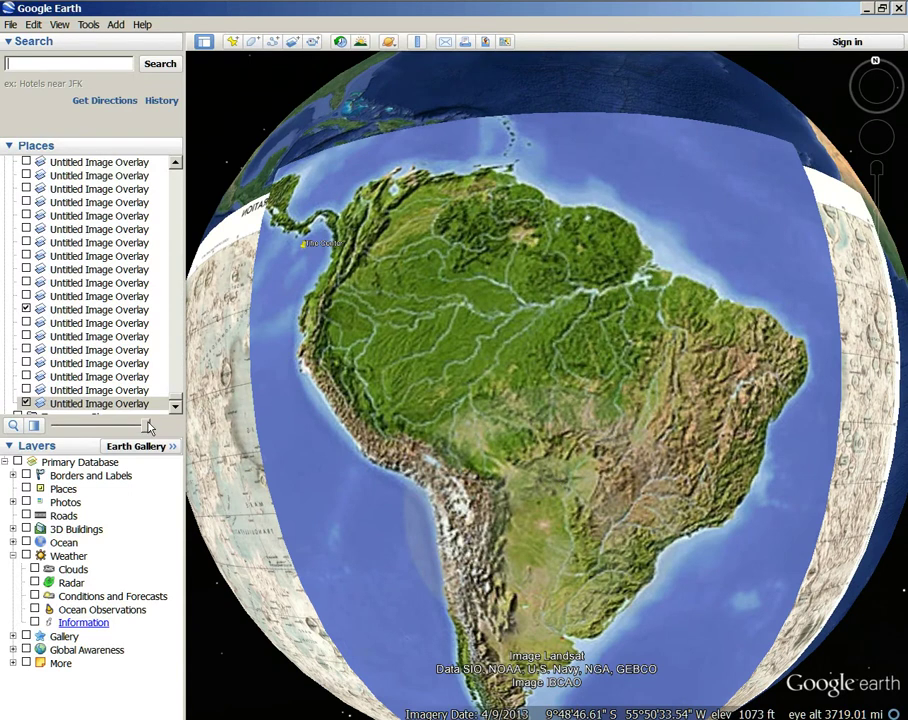
{"action": "mouse_move", "coordinate": [148, 425]}
{"action": "left_mouse_down"}
{"action": "mouse_move", "coordinate": [77, 426]}
{"action": "mouse_move", "coordinate": [205, 454]}
{"action": "mouse_move", "coordinate": [101, 442]}
{"action": "mouse_move", "coordinate": [166, 462]}
{"action": "mouse_move", "coordinate": [99, 426]}
{"action": "mouse_move", "coordinate": [146, 425]}
{"action": "left_mouse_up"}
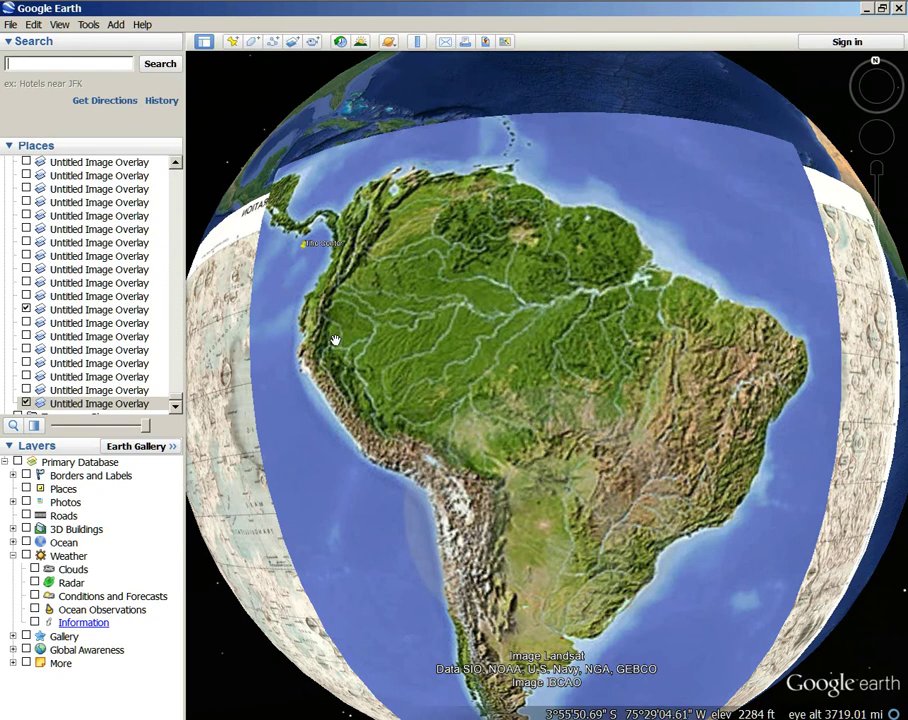
{"action": "scroll", "coordinate": [527, 504], "scroll_direction": "up", "scroll_amount": 2}
{"action": "mouse_move", "coordinate": [147, 430]}
{"action": "left_mouse_down"}
{"action": "mouse_move", "coordinate": [55, 428]}
{"action": "mouse_move", "coordinate": [147, 428]}
{"action": "left_mouse_up"}
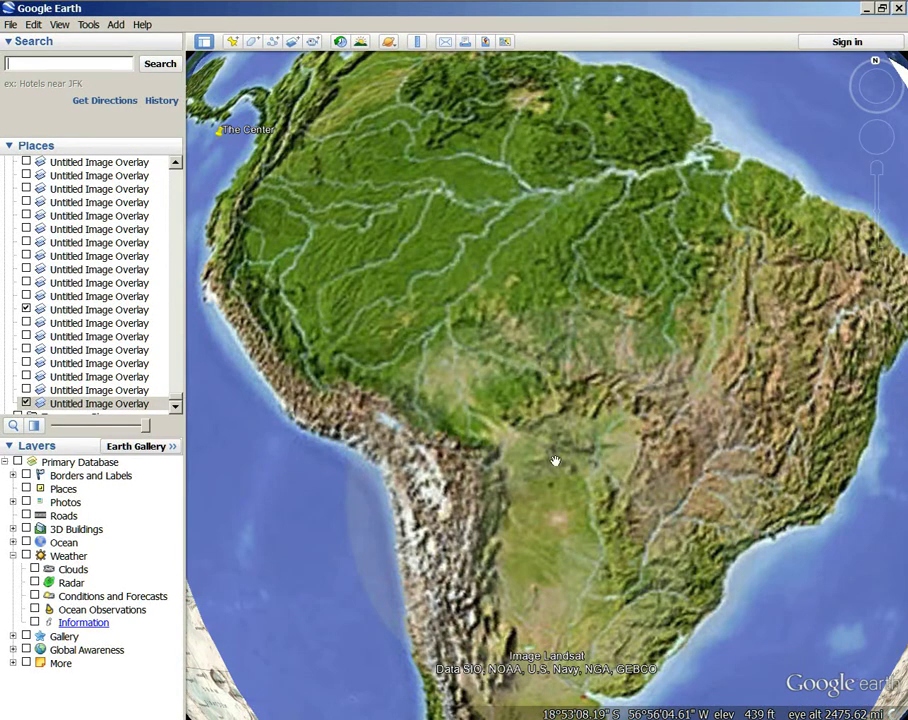
{"action": "mouse_move", "coordinate": [147, 430]}
{"action": "left_mouse_down"}
{"action": "mouse_move", "coordinate": [55, 428]}
{"action": "mouse_move", "coordinate": [147, 428]}
{"action": "left_mouse_up"}
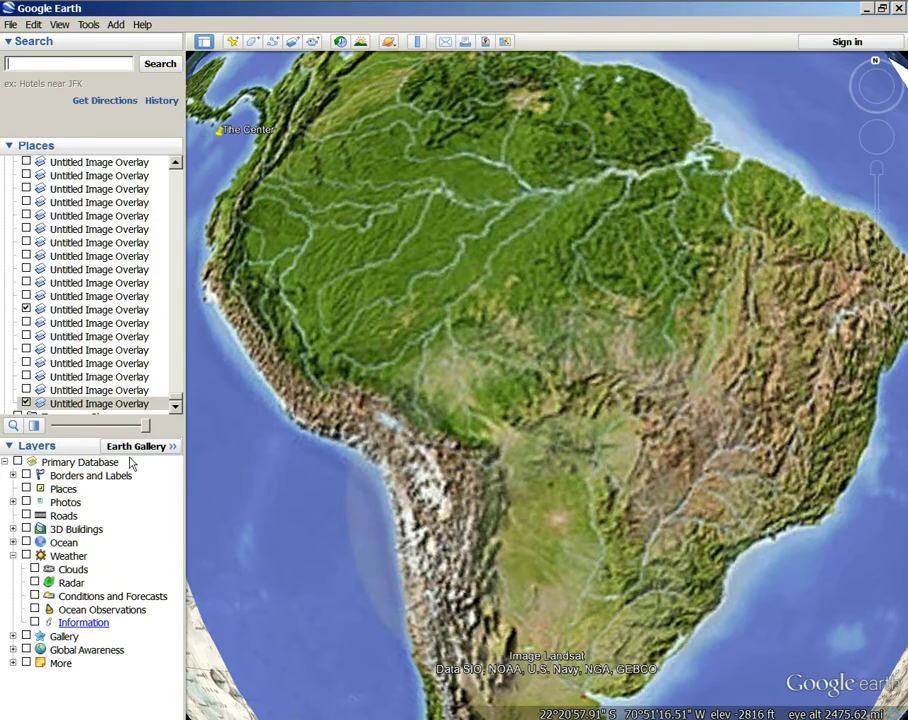
{"action": "mouse_move", "coordinate": [147, 428]}
{"action": "left_mouse_down"}
{"action": "mouse_move", "coordinate": [55, 428]}
{"action": "mouse_move", "coordinate": [147, 428]}
{"action": "mouse_move", "coordinate": [55, 428]}
{"action": "mouse_move", "coordinate": [147, 428]}
{"action": "mouse_move", "coordinate": [55, 428]}
{"action": "mouse_move", "coordinate": [147, 428]}
{"action": "mouse_move", "coordinate": [92, 428]}
{"action": "left_mouse_up"}
{"action": "mouse_move", "coordinate": [86, 481]}
{"action": "left_mouse_down"}
{"action": "mouse_move", "coordinate": [40, 481]}
{"action": "mouse_move", "coordinate": [197, 481]}
{"action": "mouse_move", "coordinate": [28, 480]}
{"action": "mouse_move", "coordinate": [195, 479]}
{"action": "mouse_move", "coordinate": [70, 480]}
{"action": "mouse_move", "coordinate": [201, 466]}
{"action": "left_mouse_up"}
{"action": "mouse_move", "coordinate": [143, 427]}
{"action": "left_mouse_down"}
{"action": "mouse_move", "coordinate": [54, 428]}
{"action": "mouse_move", "coordinate": [145, 426]}
{"action": "mouse_move", "coordinate": [52, 450]}
{"action": "mouse_move", "coordinate": [156, 464]}
{"action": "mouse_move", "coordinate": [41, 470]}
{"action": "mouse_move", "coordinate": [108, 462]}
{"action": "left_mouse_up"}
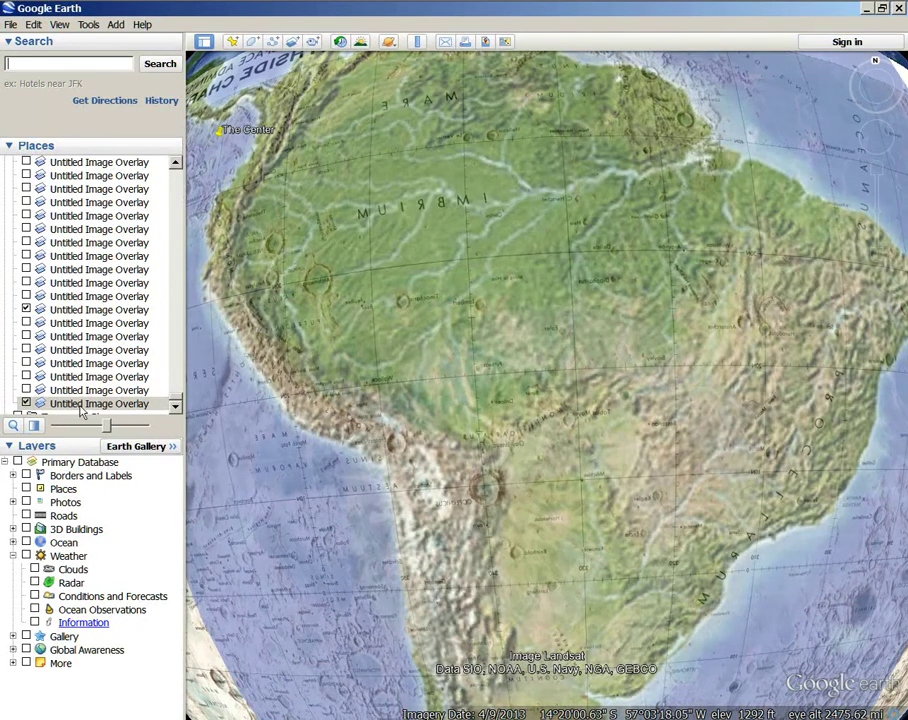
Step: Open the relief overlay's Properties and shift it left and down at partial transparency
{"action": "right_click", "coordinate": [113, 403]}
{"action": "left_click", "coordinate": [118, 602]}
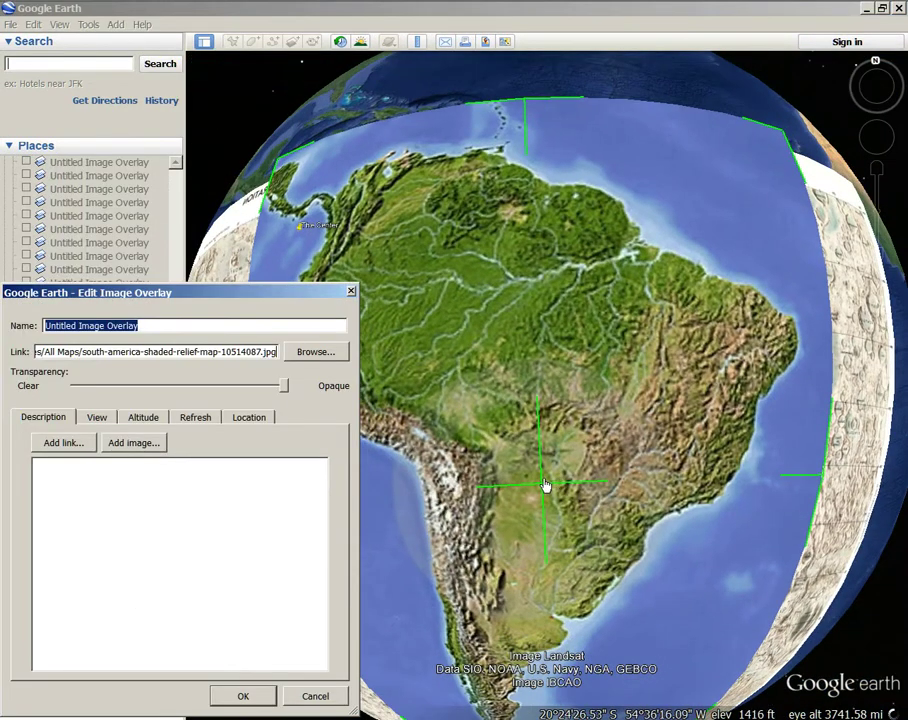
{"action": "left_click_drag", "start_coordinate": [544, 486], "coordinate": [510, 500]}
{"action": "left_click_drag", "start_coordinate": [286, 390], "coordinate": [247, 387]}
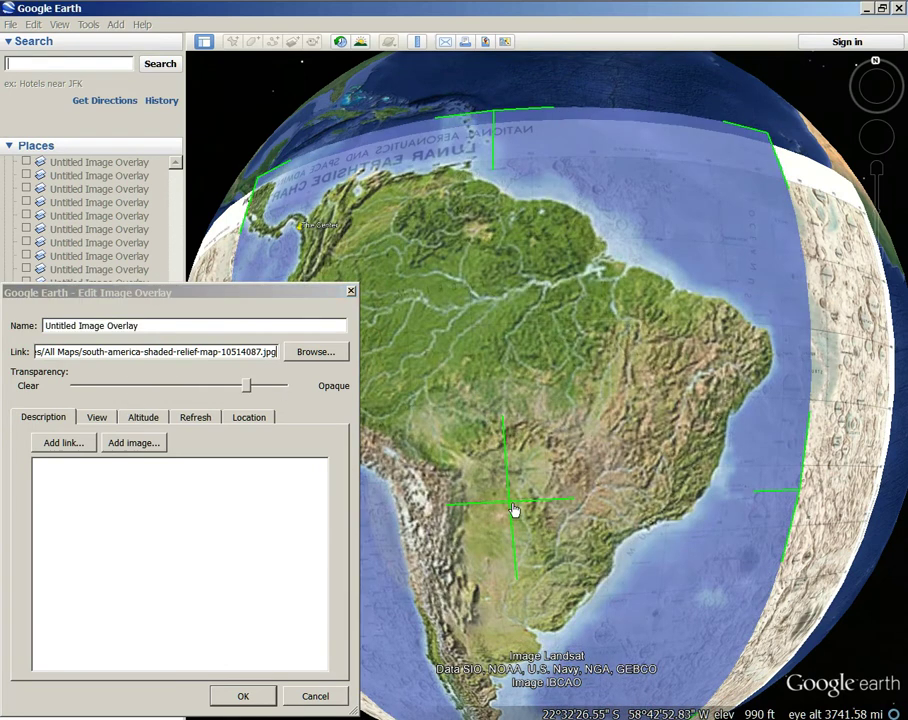
{"action": "left_click_drag", "start_coordinate": [512, 510], "coordinate": [491, 519]}
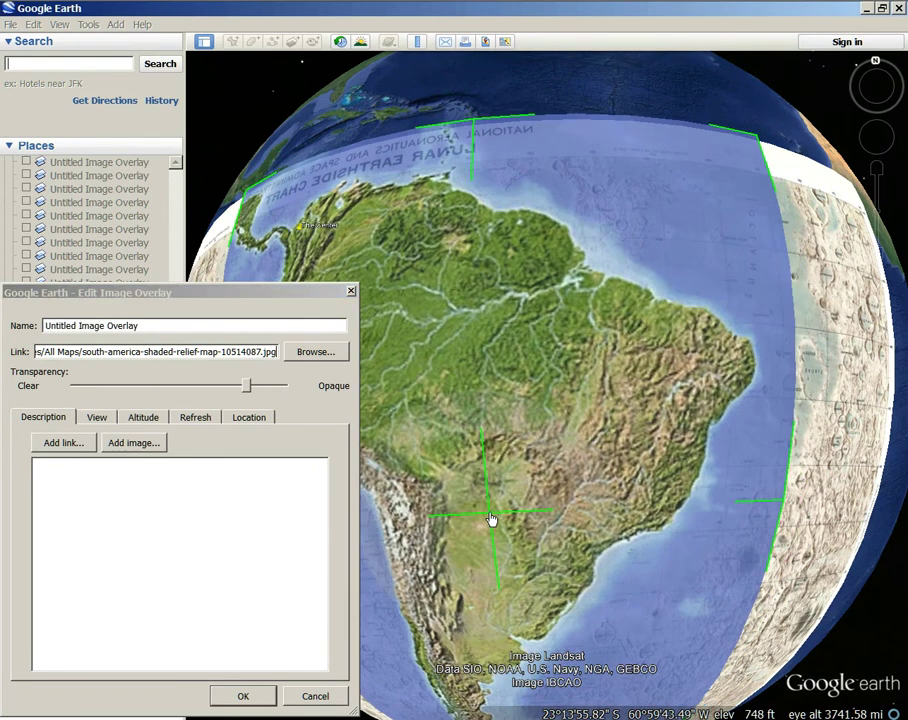
Step: Rotate the overlay and fine-tune its centre, varying transparency to check alignment, ending opaque
{"action": "scroll", "coordinate": [490, 327], "scroll_direction": "down", "scroll_amount": 3}
{"action": "left_click_drag", "start_coordinate": [247, 387], "coordinate": [123, 386]}
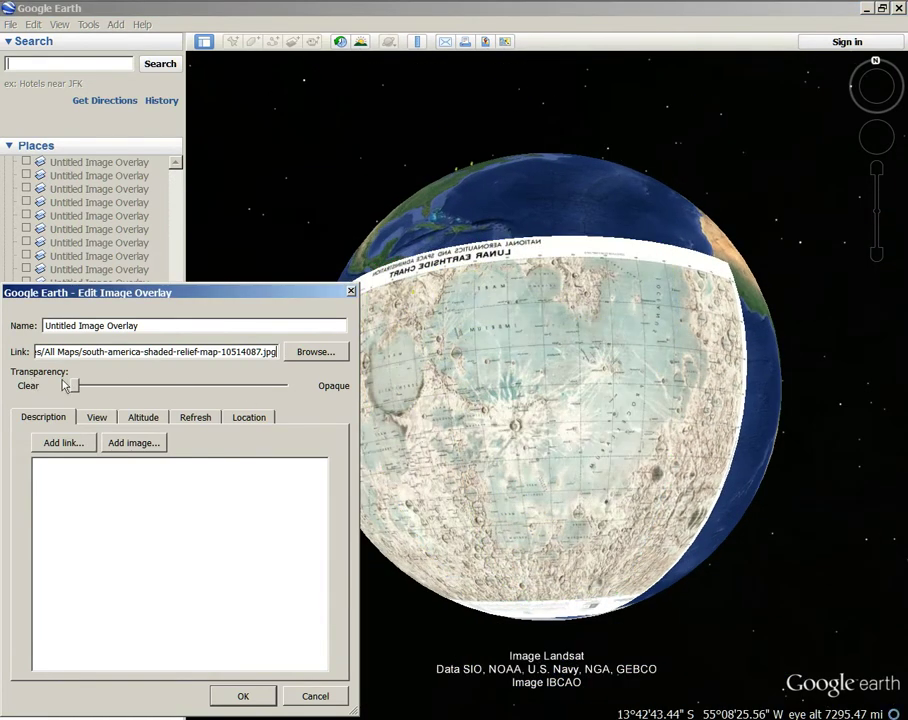
{"action": "left_click_drag", "start_coordinate": [408, 457], "coordinate": [432, 435]}
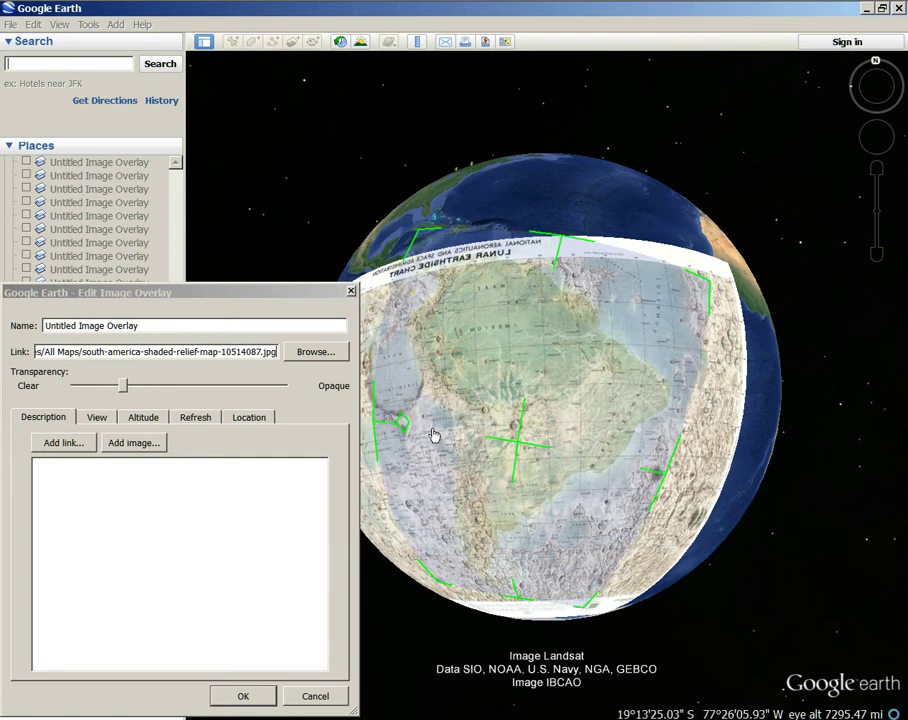
{"action": "mouse_move", "coordinate": [122, 390]}
{"action": "left_mouse_down"}
{"action": "mouse_move", "coordinate": [342, 388]}
{"action": "mouse_move", "coordinate": [81, 388]}
{"action": "mouse_move", "coordinate": [310, 415]}
{"action": "mouse_move", "coordinate": [150, 415]}
{"action": "mouse_move", "coordinate": [99, 432]}
{"action": "mouse_move", "coordinate": [293, 436]}
{"action": "mouse_move", "coordinate": [85, 418]}
{"action": "mouse_move", "coordinate": [242, 414]}
{"action": "left_mouse_up"}
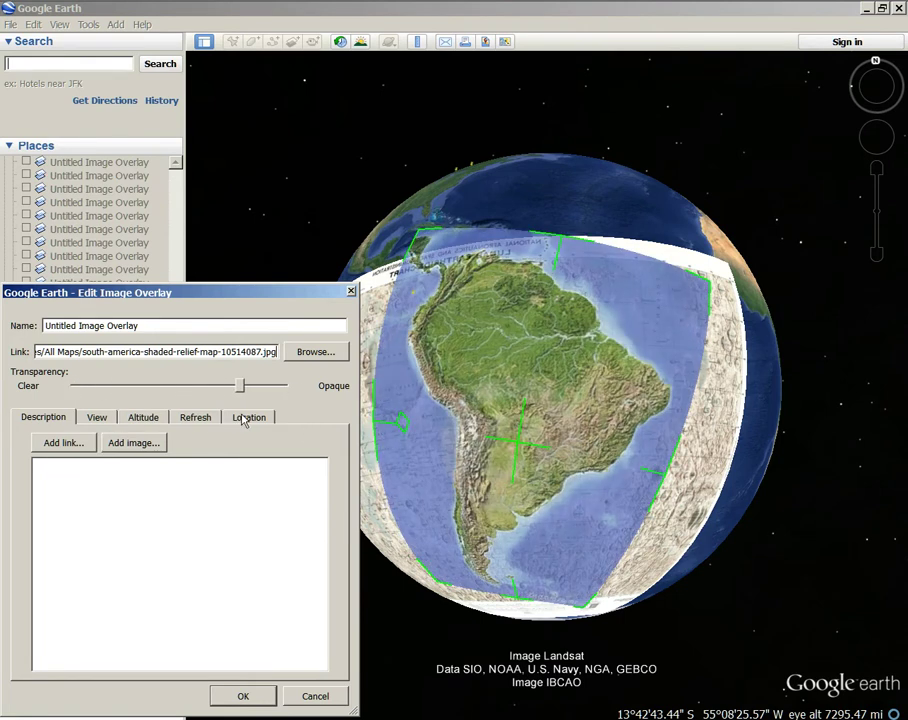
{"action": "left_click", "coordinate": [518, 449]}
{"action": "left_click_drag", "start_coordinate": [518, 449], "coordinate": [518, 447]}
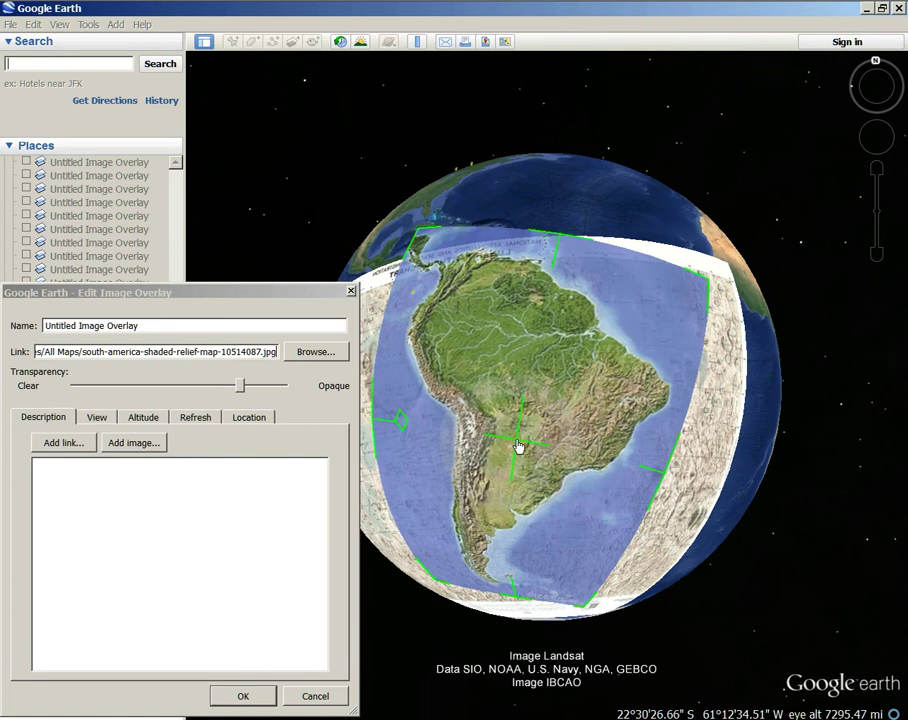
{"action": "mouse_move", "coordinate": [242, 386]}
{"action": "left_mouse_down"}
{"action": "mouse_move", "coordinate": [55, 398]}
{"action": "mouse_move", "coordinate": [231, 411]}
{"action": "mouse_move", "coordinate": [24, 403]}
{"action": "mouse_move", "coordinate": [530, 416]}
{"action": "left_mouse_up"}
Step: Save the overlay edits, fade the relief out, and inspect the lunar chart's southern edge
{"action": "left_click", "coordinate": [243, 696]}
{"action": "scroll", "coordinate": [545, 510], "scroll_direction": "up", "scroll_amount": 3}
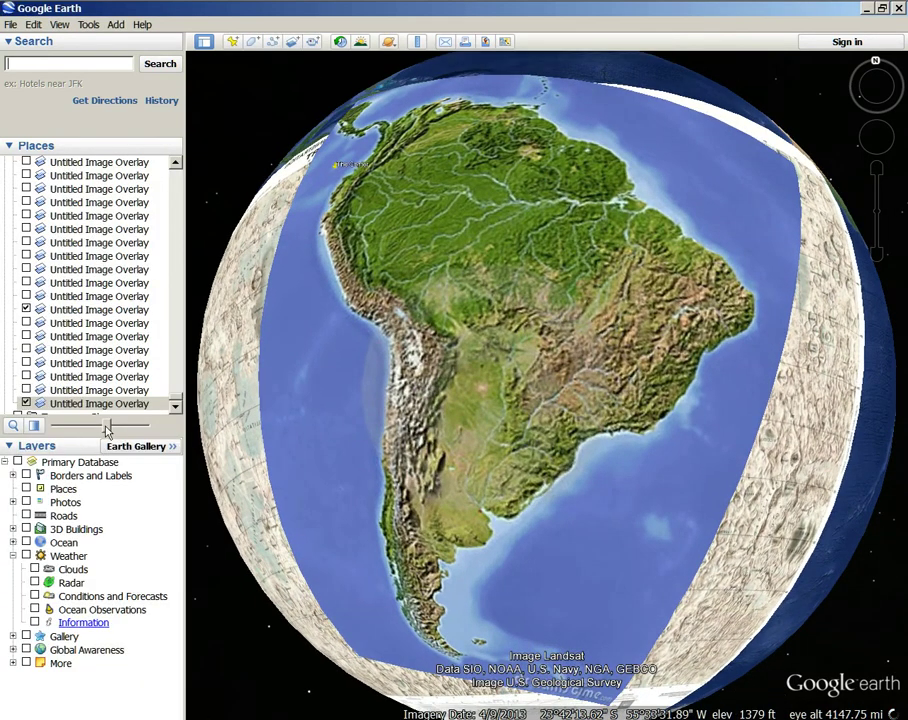
{"action": "mouse_move", "coordinate": [108, 428]}
{"action": "left_mouse_down"}
{"action": "mouse_move", "coordinate": [10, 426]}
{"action": "mouse_move", "coordinate": [102, 440]}
{"action": "mouse_move", "coordinate": [30, 455]}
{"action": "left_mouse_up"}
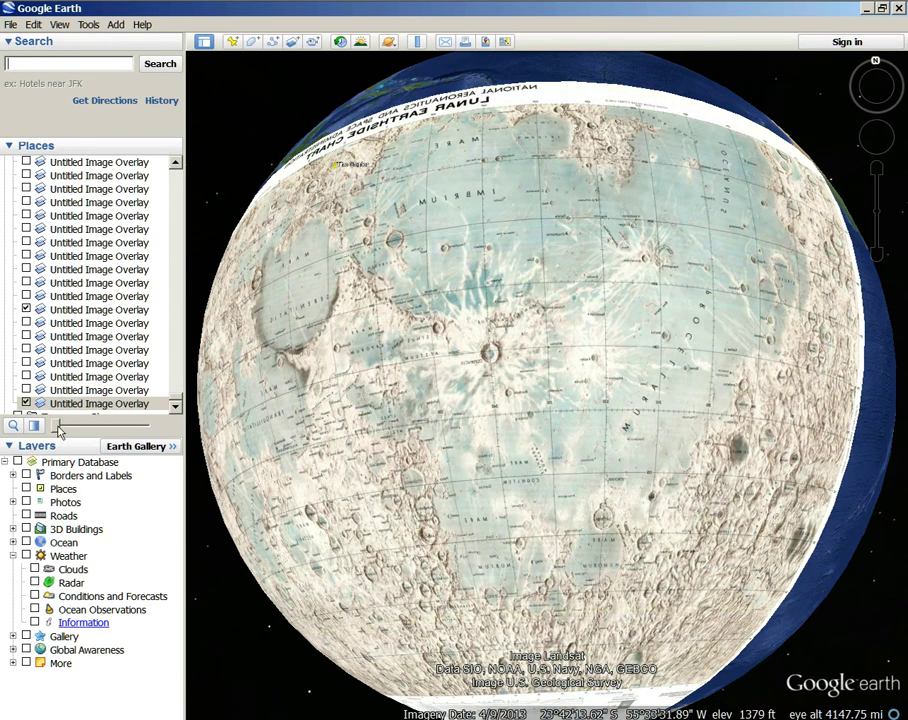
{"action": "scroll", "coordinate": [405, 300], "scroll_direction": "up", "scroll_amount": 3}
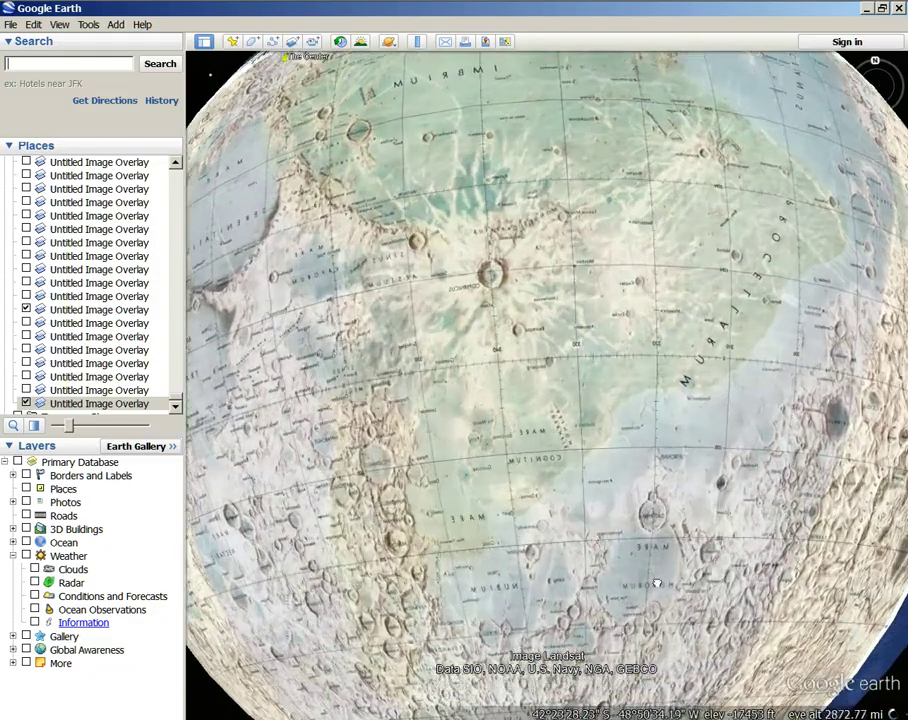
{"action": "left_click_drag", "start_coordinate": [405, 360], "coordinate": [405, 268]}
{"action": "scroll", "coordinate": [405, 268], "scroll_direction": "up", "scroll_amount": 3}
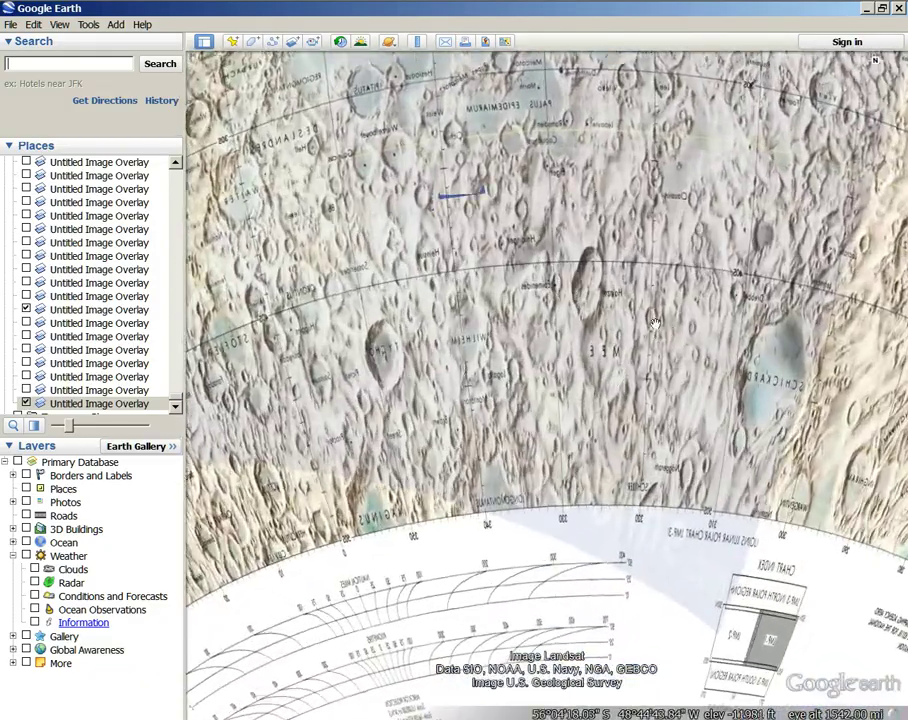
{"action": "scroll", "coordinate": [459, 372], "scroll_direction": "down", "scroll_amount": 5}
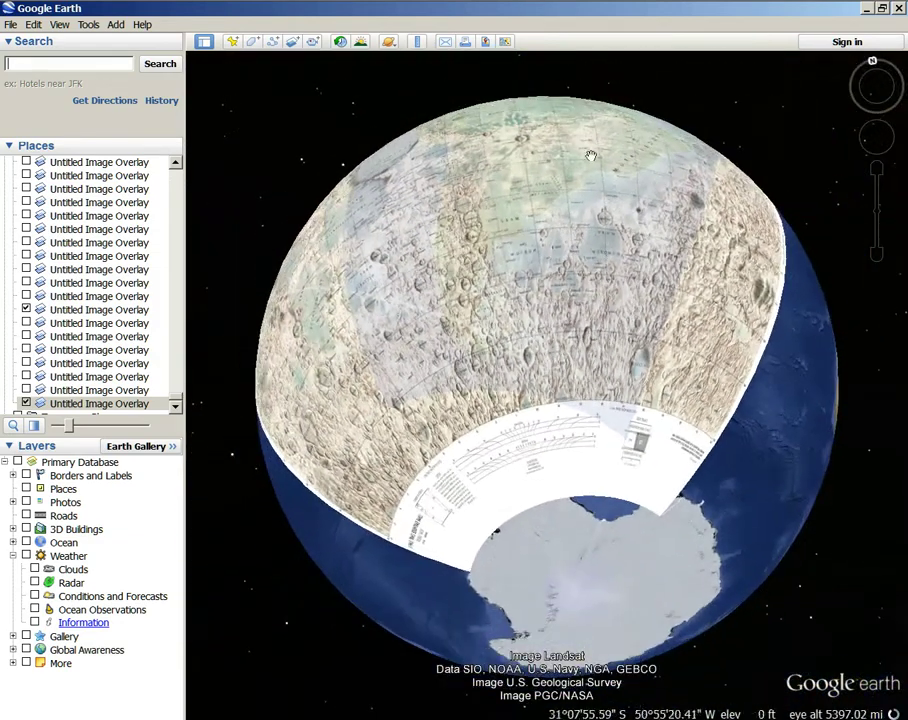
{"action": "left_click_drag", "start_coordinate": [645, 315], "coordinate": [349, 331]}
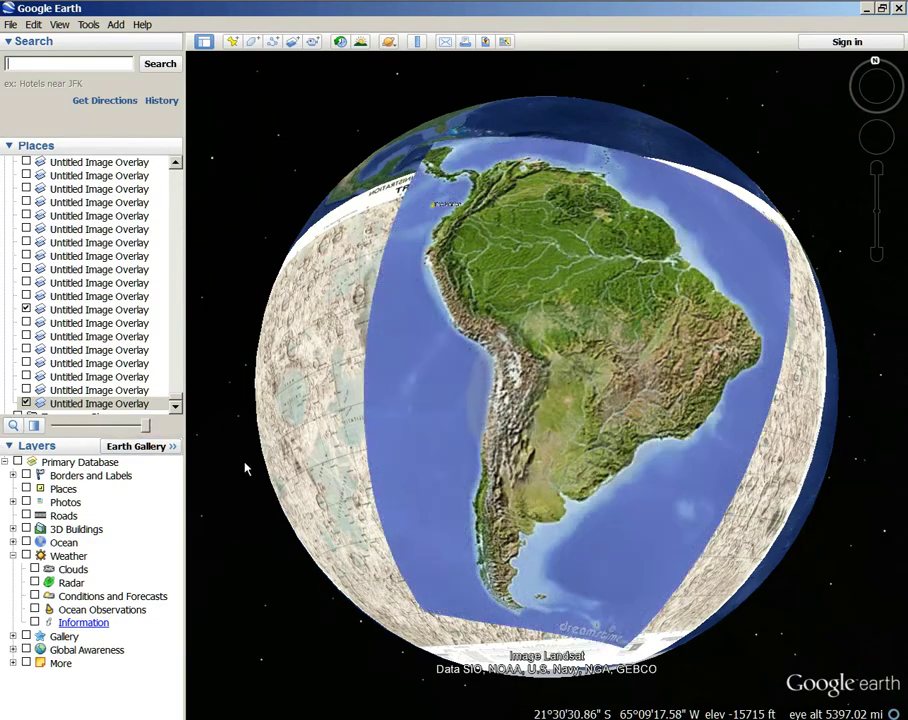
Step: Fade the relief overlay repeatedly between opaque and clear, ending fully clear over the lunar chart
{"action": "mouse_move", "coordinate": [55, 425]}
{"action": "left_mouse_down"}
{"action": "mouse_move", "coordinate": [100, 425]}
{"action": "mouse_move", "coordinate": [126, 461]}
{"action": "mouse_move", "coordinate": [104, 452]}
{"action": "left_mouse_up"}
{"action": "mouse_move", "coordinate": [168, 452]}
{"action": "left_mouse_down"}
{"action": "mouse_move", "coordinate": [28, 455]}
{"action": "mouse_move", "coordinate": [110, 452]}
{"action": "mouse_move", "coordinate": [25, 445]}
{"action": "mouse_move", "coordinate": [122, 449]}
{"action": "mouse_move", "coordinate": [14, 455]}
{"action": "mouse_move", "coordinate": [147, 452]}
{"action": "left_mouse_up"}
{"action": "left_click_drag", "start_coordinate": [454, 365], "coordinate": [493, 445]}
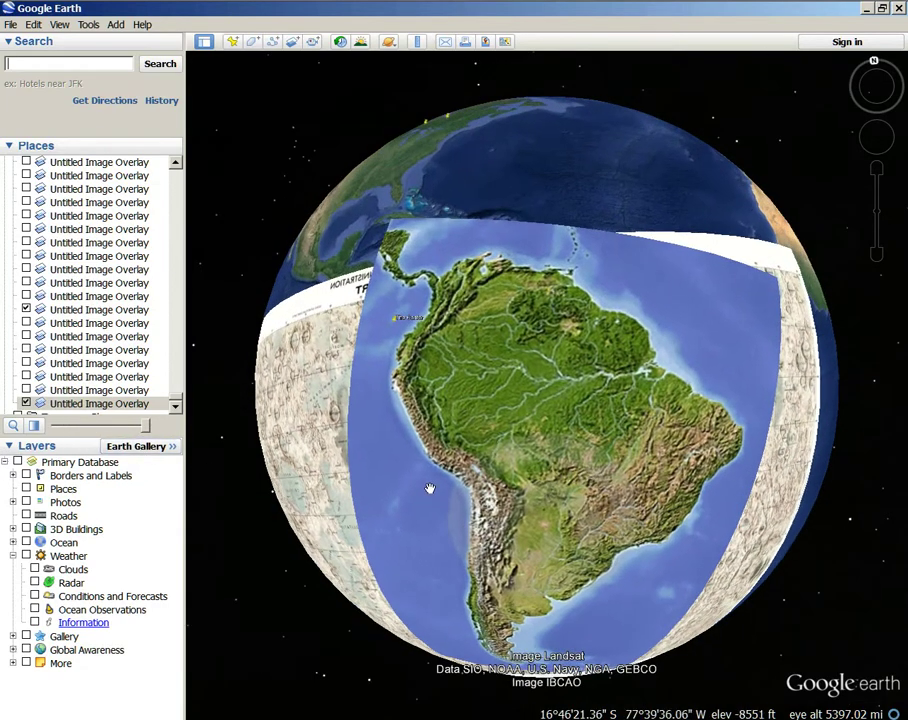
{"action": "scroll", "coordinate": [493, 445], "scroll_direction": "up", "scroll_amount": 3}
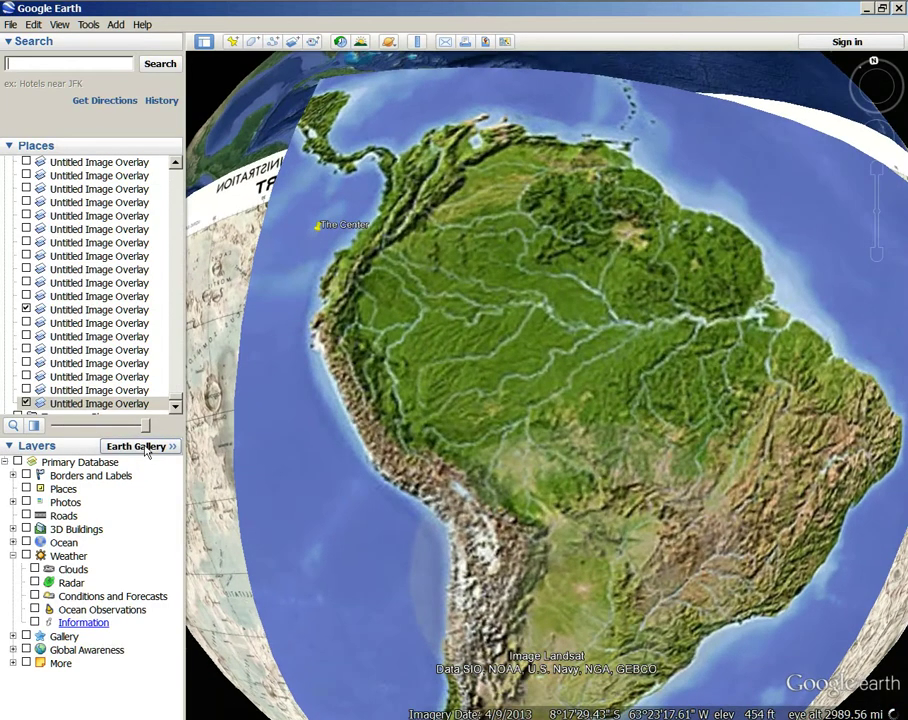
{"action": "mouse_move", "coordinate": [145, 428]}
{"action": "left_mouse_down"}
{"action": "mouse_move", "coordinate": [22, 427]}
{"action": "mouse_move", "coordinate": [60, 427]}
{"action": "mouse_move", "coordinate": [35, 440]}
{"action": "mouse_move", "coordinate": [641, 551]}
{"action": "left_mouse_up"}
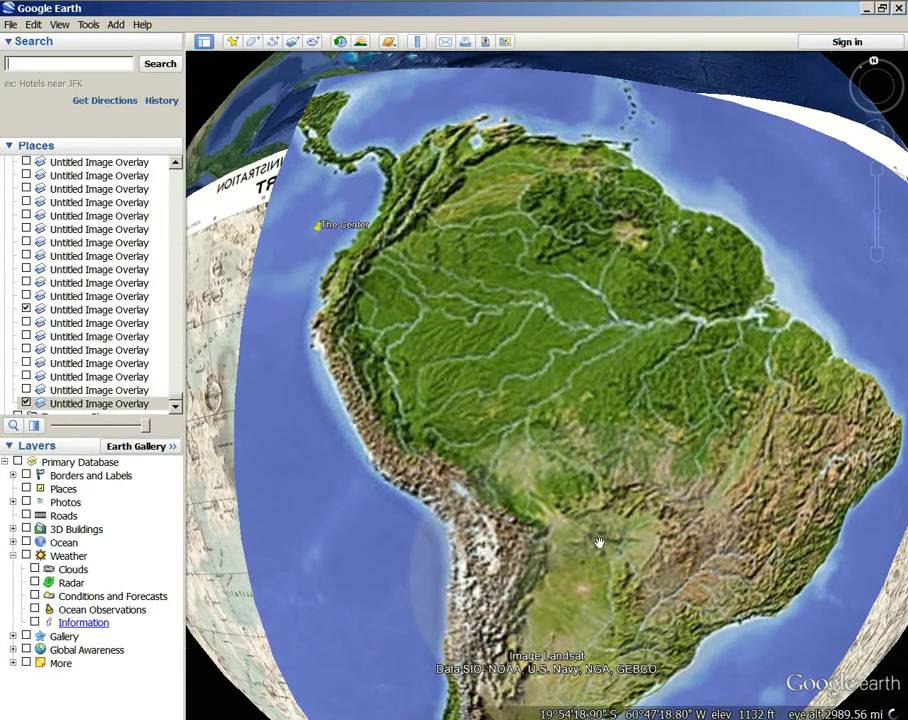
{"action": "mouse_move", "coordinate": [146, 430]}
{"action": "left_mouse_down"}
{"action": "mouse_move", "coordinate": [57, 452]}
{"action": "mouse_move", "coordinate": [190, 470]}
{"action": "mouse_move", "coordinate": [16, 462]}
{"action": "mouse_move", "coordinate": [152, 456]}
{"action": "mouse_move", "coordinate": [32, 460]}
{"action": "mouse_move", "coordinate": [146, 425]}
{"action": "left_mouse_up"}
{"action": "scroll", "coordinate": [371, 446], "scroll_direction": "down", "scroll_amount": 3}
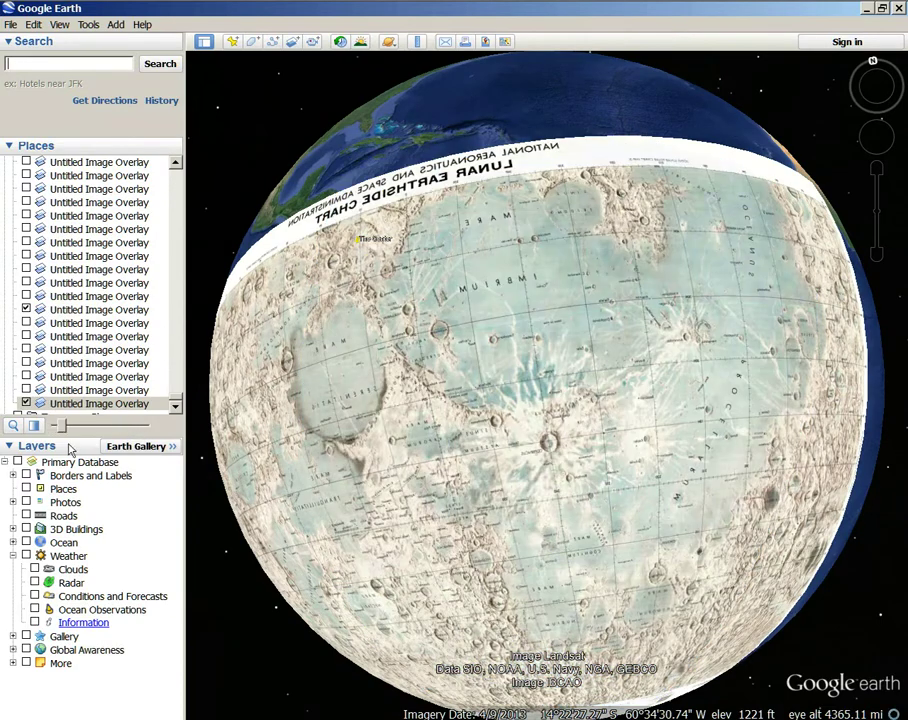
{"action": "mouse_move", "coordinate": [69, 447]}
{"action": "left_mouse_down"}
{"action": "mouse_move", "coordinate": [150, 460]}
{"action": "mouse_move", "coordinate": [30, 465]}
{"action": "mouse_move", "coordinate": [155, 478]}
{"action": "mouse_move", "coordinate": [40, 490]}
{"action": "mouse_move", "coordinate": [158, 495]}
{"action": "mouse_move", "coordinate": [45, 500]}
{"action": "mouse_move", "coordinate": [180, 497]}
{"action": "mouse_move", "coordinate": [45, 495]}
{"action": "mouse_move", "coordinate": [172, 492]}
{"action": "mouse_move", "coordinate": [80, 505]}
{"action": "mouse_move", "coordinate": [78, 513]}
{"action": "mouse_move", "coordinate": [140, 509]}
{"action": "mouse_move", "coordinate": [75, 508]}
{"action": "mouse_move", "coordinate": [147, 505]}
{"action": "left_mouse_up"}
{"action": "left_click_drag", "start_coordinate": [634, 360], "coordinate": [578, 338]}
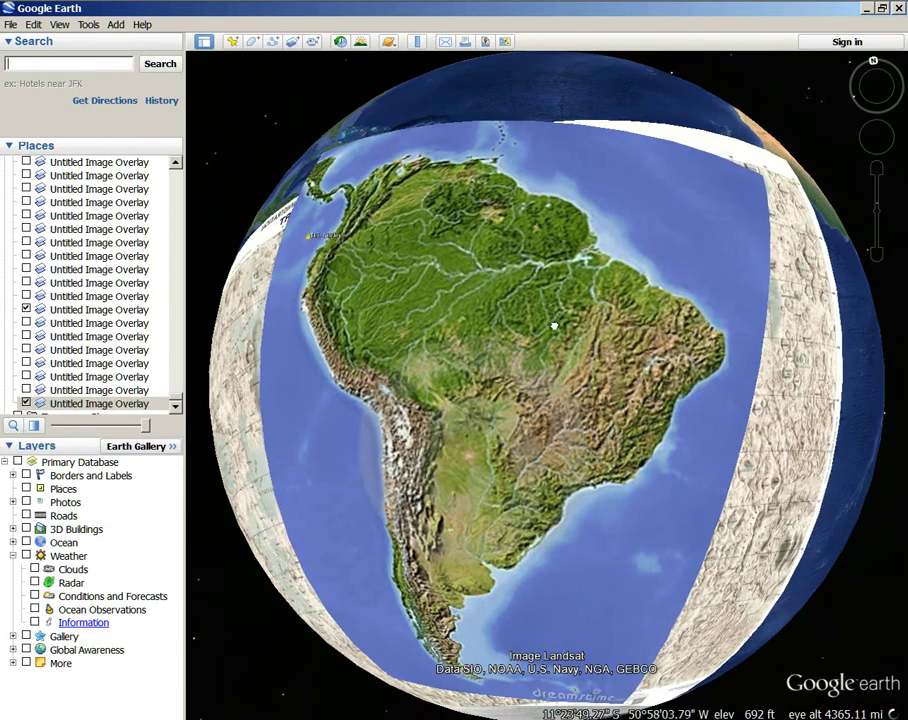
{"action": "left_click_drag", "start_coordinate": [145, 428], "coordinate": [55, 427]}
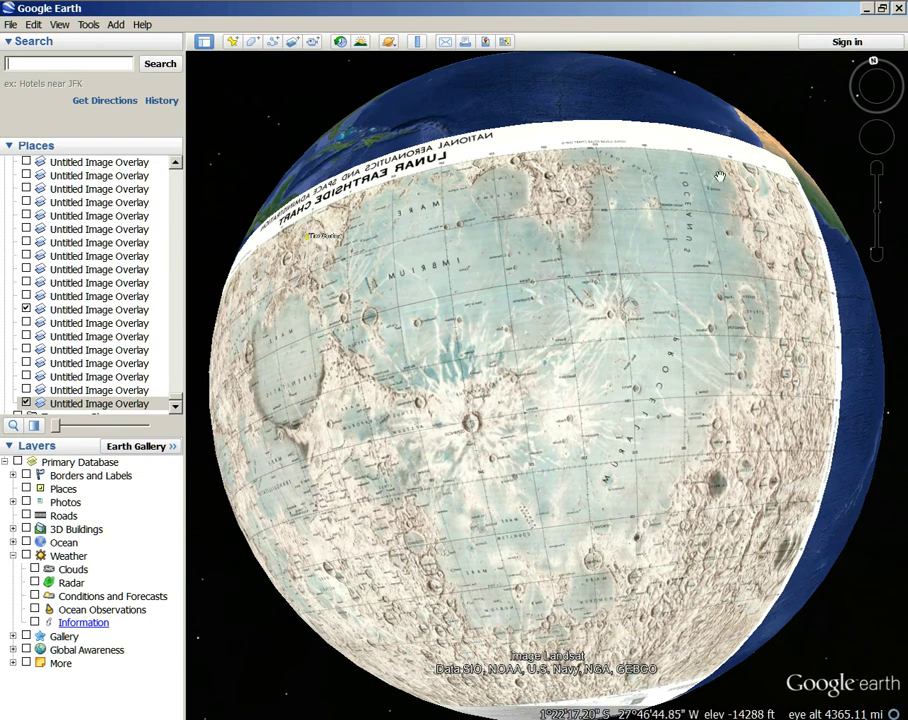
Step: Toggle the relief overlay's transparency to reveal the lunar chart, then bring the relief back
{"action": "left_click_drag", "start_coordinate": [389, 435], "coordinate": [577, 440]}
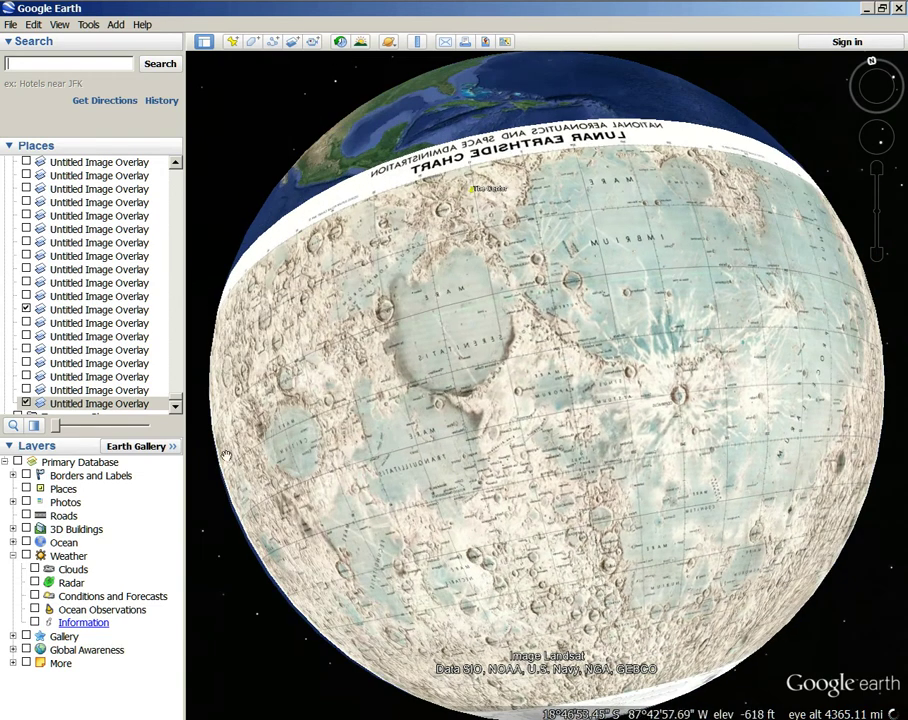
{"action": "mouse_move", "coordinate": [58, 428]}
{"action": "left_mouse_down"}
{"action": "mouse_move", "coordinate": [116, 432]}
{"action": "mouse_move", "coordinate": [18, 428]}
{"action": "left_mouse_up"}
{"action": "left_click", "coordinate": [13, 425]}
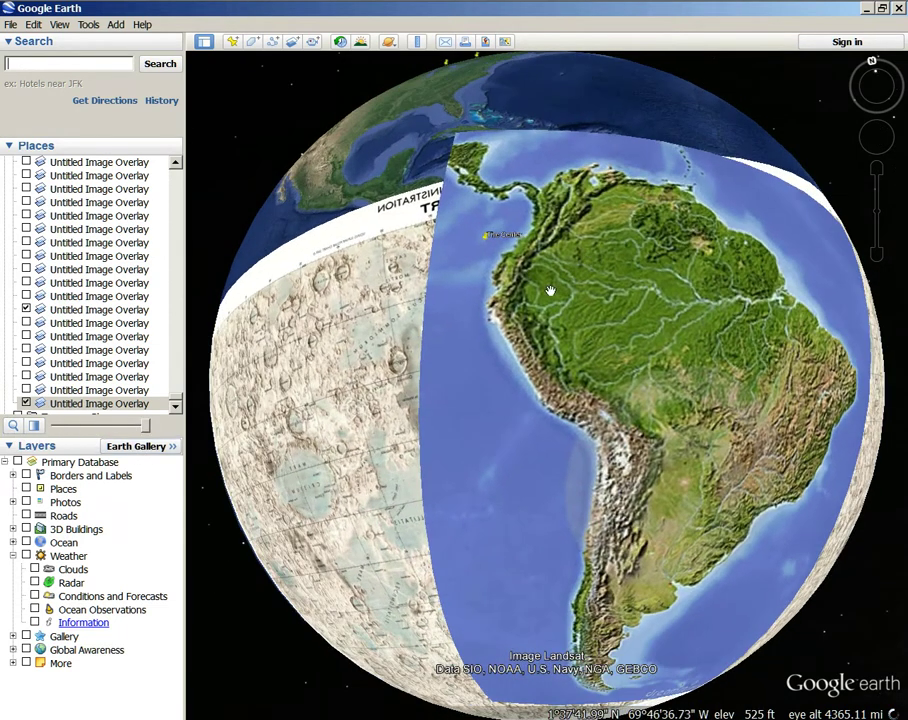
{"action": "left_click_drag", "start_coordinate": [148, 428], "coordinate": [55, 428]}
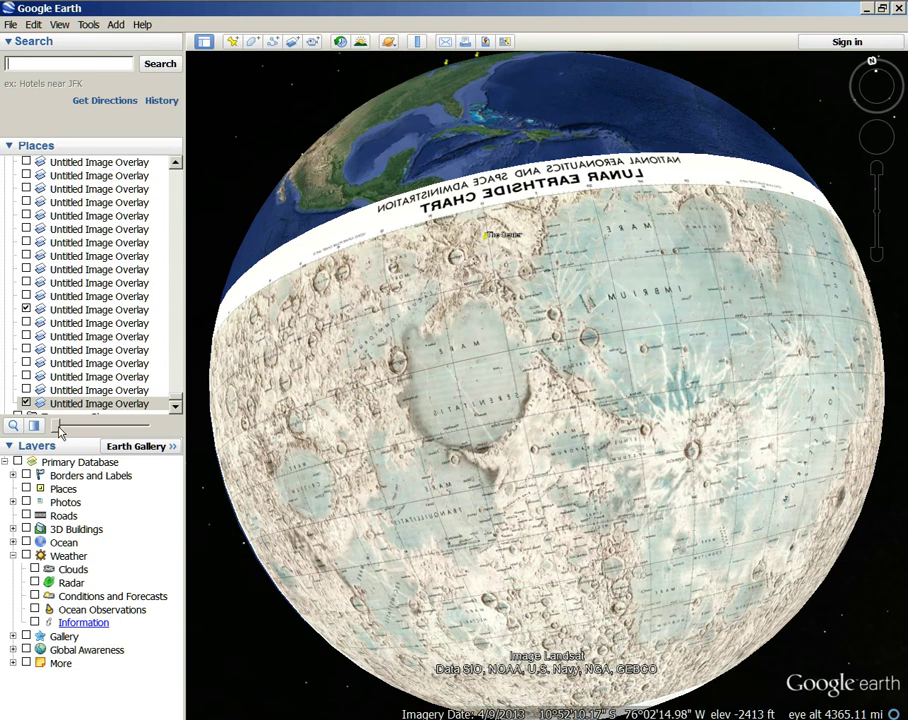
{"action": "left_click_drag", "start_coordinate": [60, 430], "coordinate": [147, 427]}
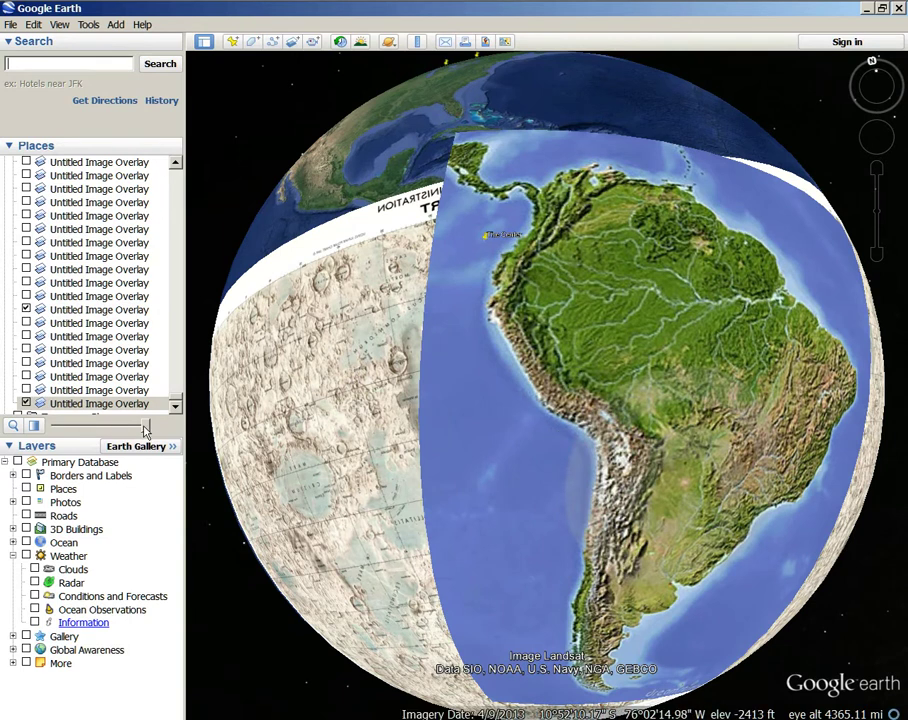
{"action": "left_click_drag", "start_coordinate": [145, 430], "coordinate": [8, 424]}
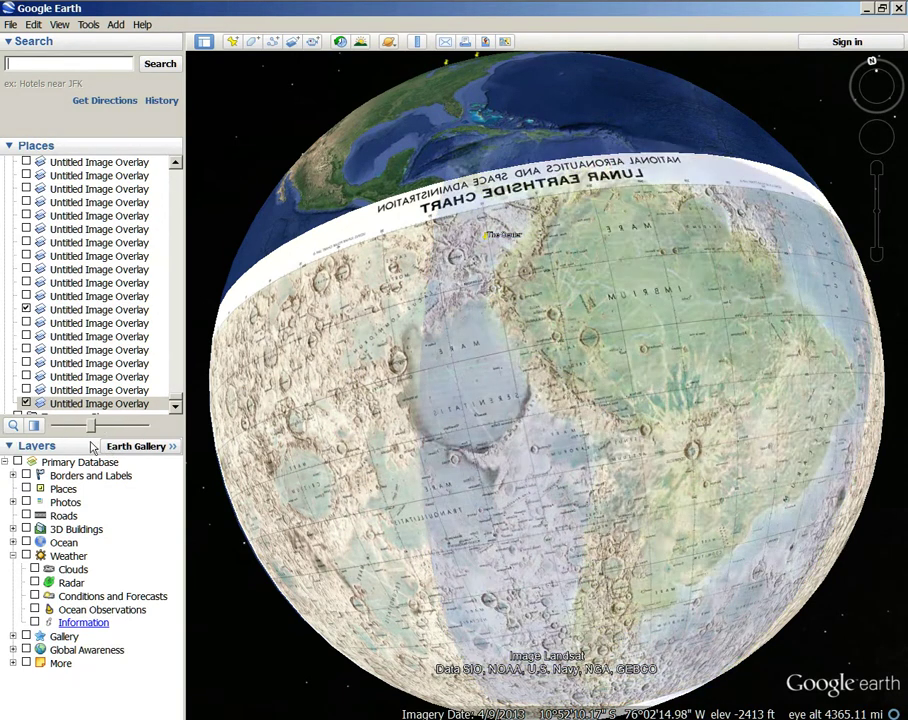
{"action": "left_click_drag", "start_coordinate": [55, 425], "coordinate": [147, 425]}
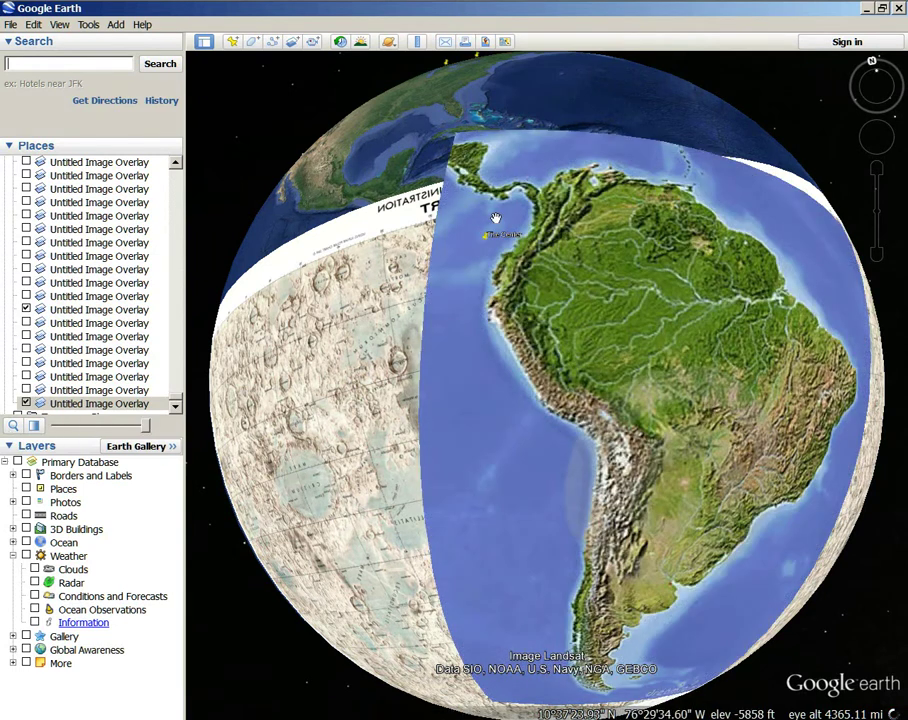
Step: Recentre South America and fade the relief in and out again, ending opaque and zoomed out
{"action": "left_click_drag", "start_coordinate": [492, 219], "coordinate": [225, 375]}
{"action": "mouse_move", "coordinate": [147, 425]}
{"action": "left_mouse_down"}
{"action": "mouse_move", "coordinate": [83, 425]}
{"action": "mouse_move", "coordinate": [137, 452]}
{"action": "mouse_move", "coordinate": [147, 425]}
{"action": "left_mouse_up"}
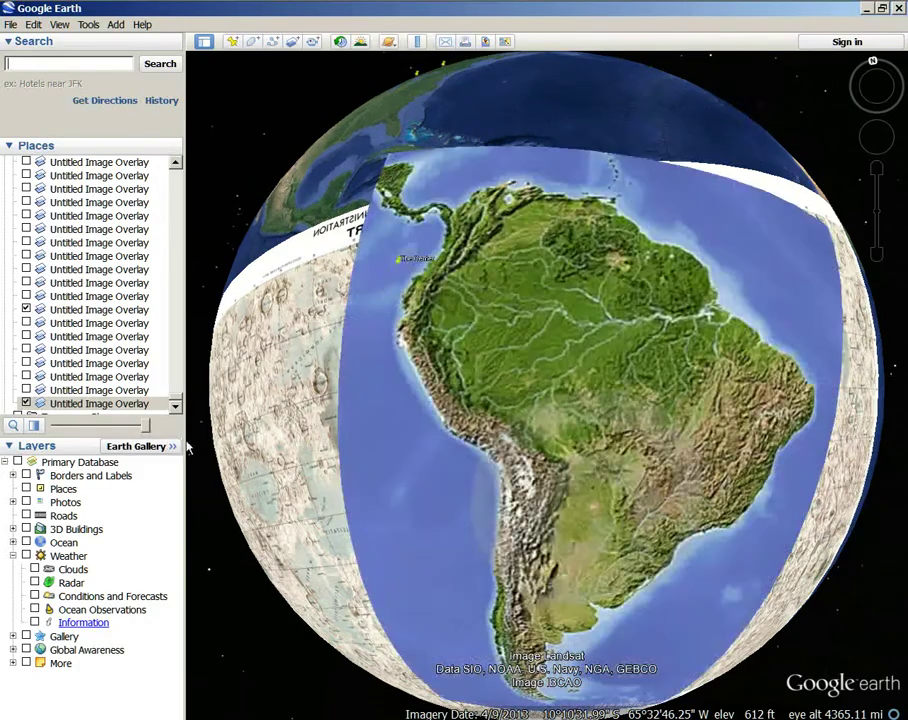
{"action": "mouse_move", "coordinate": [150, 428]}
{"action": "left_mouse_down"}
{"action": "mouse_move", "coordinate": [58, 426]}
{"action": "mouse_move", "coordinate": [143, 428]}
{"action": "left_mouse_up"}
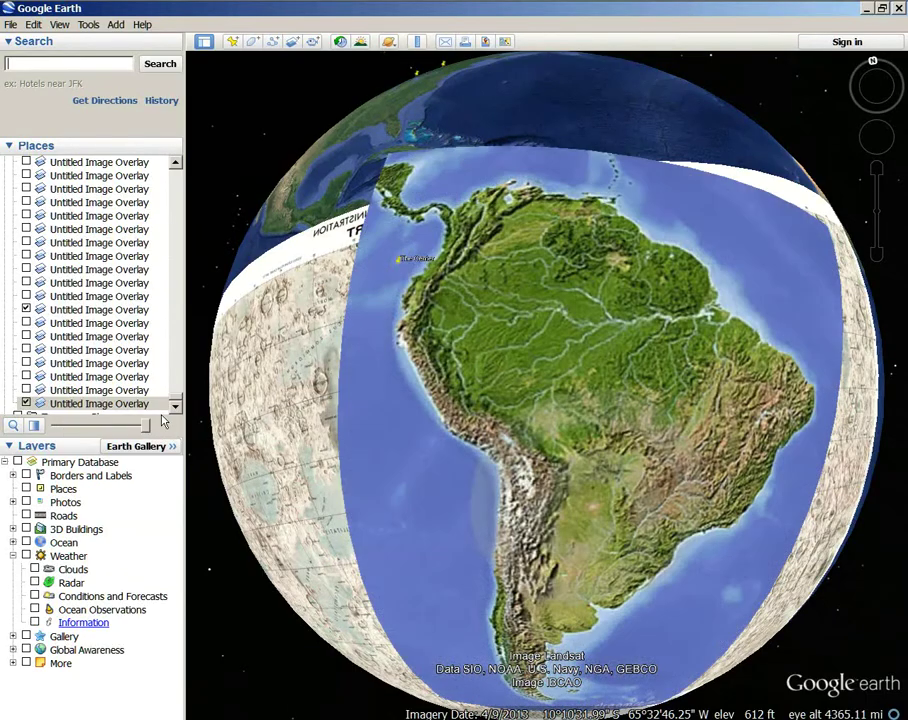
{"action": "mouse_move", "coordinate": [143, 428]}
{"action": "left_mouse_down"}
{"action": "mouse_move", "coordinate": [57, 424]}
{"action": "mouse_move", "coordinate": [140, 426]}
{"action": "mouse_move", "coordinate": [57, 426]}
{"action": "mouse_move", "coordinate": [119, 412]}
{"action": "mouse_move", "coordinate": [145, 426]}
{"action": "mouse_move", "coordinate": [57, 426]}
{"action": "mouse_move", "coordinate": [145, 426]}
{"action": "left_mouse_up"}
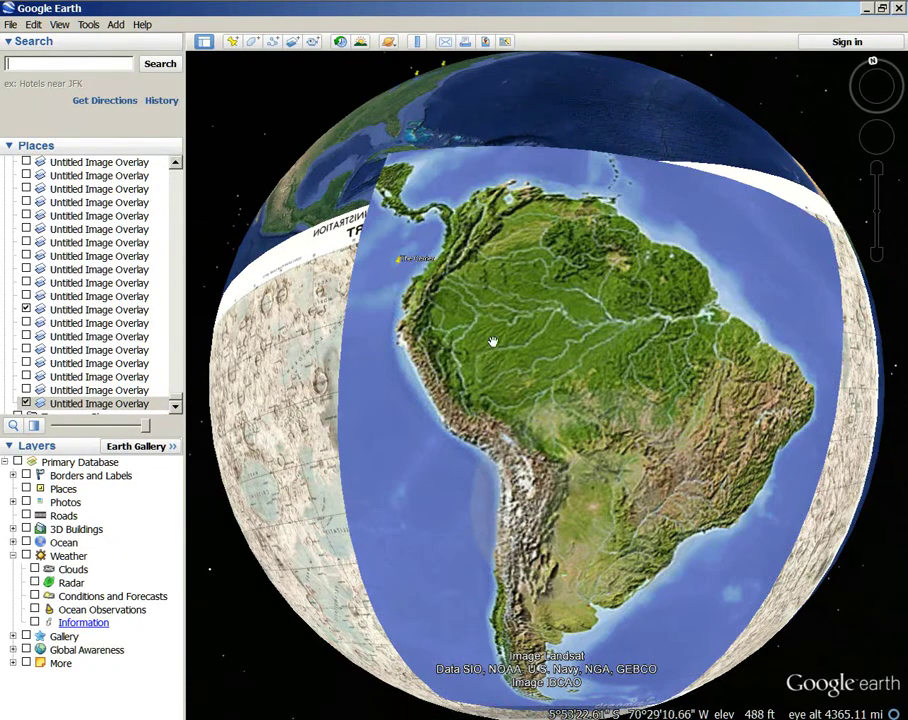
{"action": "left_click_drag", "start_coordinate": [492, 330], "coordinate": [510, 313]}
{"action": "scroll", "coordinate": [510, 313], "scroll_direction": "down", "scroll_amount": 3}
Step: Turn the globe back to South America and fade the relief in and out, ending fully opaque
{"action": "left_click_drag", "start_coordinate": [487, 245], "coordinate": [432, 264]}
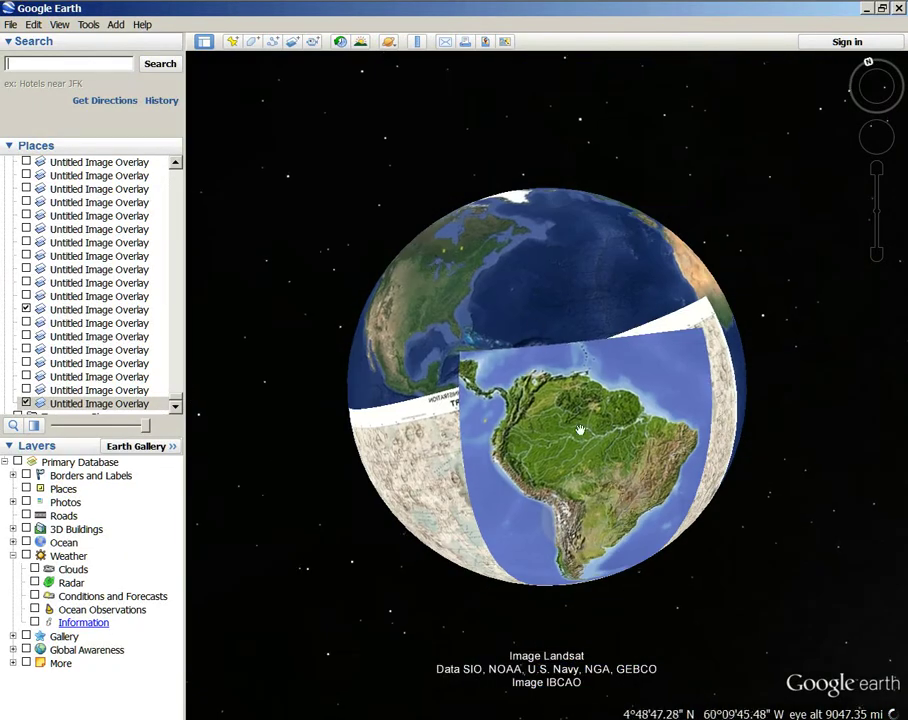
{"action": "left_click_drag", "start_coordinate": [582, 442], "coordinate": [541, 401]}
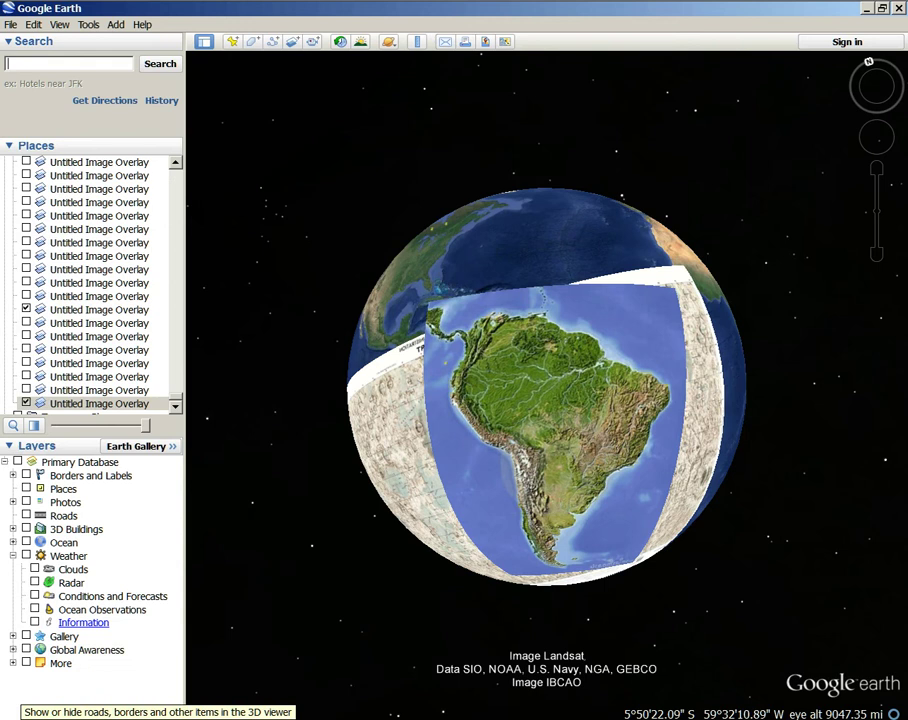
{"action": "scroll", "coordinate": [540, 397], "scroll_direction": "up", "scroll_amount": 3}
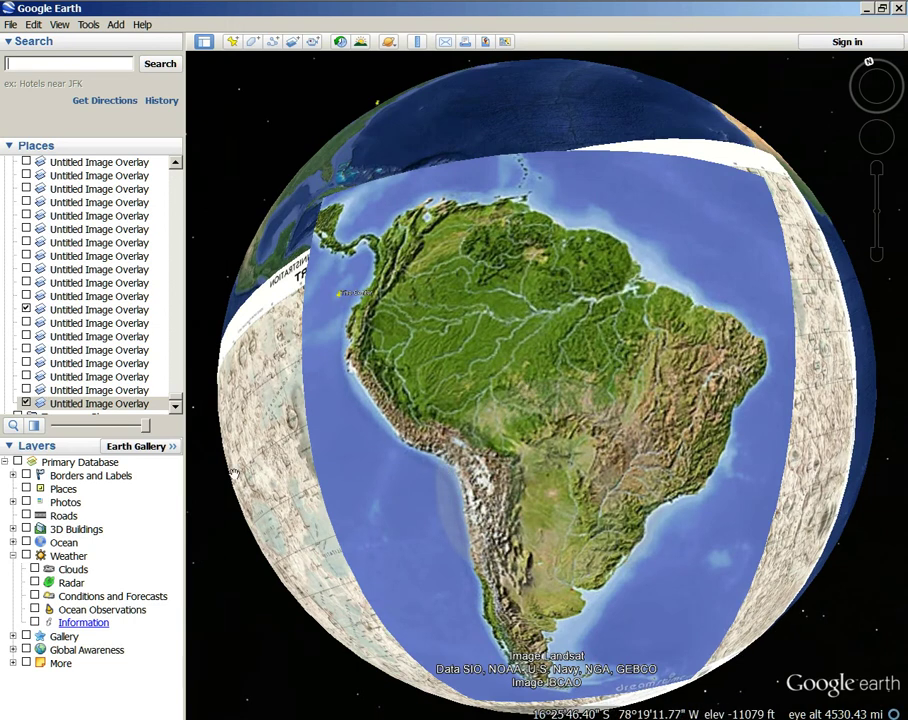
{"action": "left_click_drag", "start_coordinate": [146, 428], "coordinate": [99, 428]}
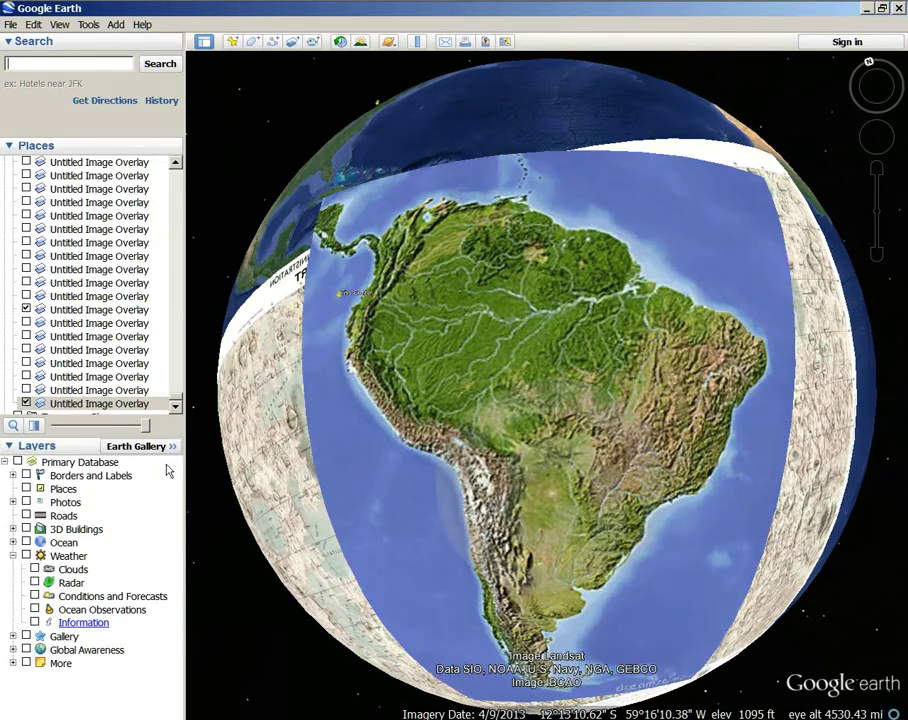
{"action": "mouse_move", "coordinate": [112, 455]}
{"action": "left_mouse_down"}
{"action": "mouse_move", "coordinate": [12, 478]}
{"action": "mouse_move", "coordinate": [255, 455]}
{"action": "left_mouse_up"}
{"action": "mouse_move", "coordinate": [145, 425]}
{"action": "left_mouse_down"}
{"action": "mouse_move", "coordinate": [8, 445]}
{"action": "mouse_move", "coordinate": [199, 468]}
{"action": "mouse_move", "coordinate": [5, 475]}
{"action": "mouse_move", "coordinate": [170, 483]}
{"action": "mouse_move", "coordinate": [4, 465]}
{"action": "mouse_move", "coordinate": [140, 459]}
{"action": "left_mouse_up"}
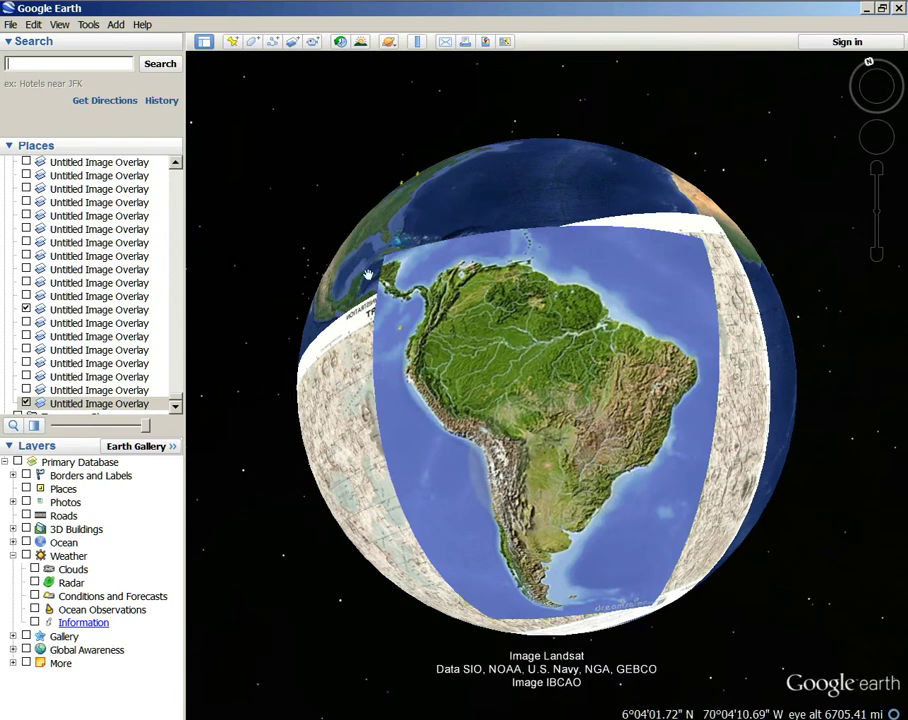
{"action": "mouse_move", "coordinate": [148, 430]}
{"action": "left_mouse_down"}
{"action": "mouse_move", "coordinate": [12, 410]}
{"action": "mouse_move", "coordinate": [148, 464]}
{"action": "mouse_move", "coordinate": [8, 458]}
{"action": "mouse_move", "coordinate": [85, 470]}
{"action": "mouse_move", "coordinate": [148, 466]}
{"action": "mouse_move", "coordinate": [10, 466]}
{"action": "mouse_move", "coordinate": [148, 470]}
{"action": "mouse_move", "coordinate": [83, 484]}
{"action": "mouse_move", "coordinate": [152, 481]}
{"action": "mouse_move", "coordinate": [10, 481]}
{"action": "mouse_move", "coordinate": [268, 482]}
{"action": "left_mouse_up"}
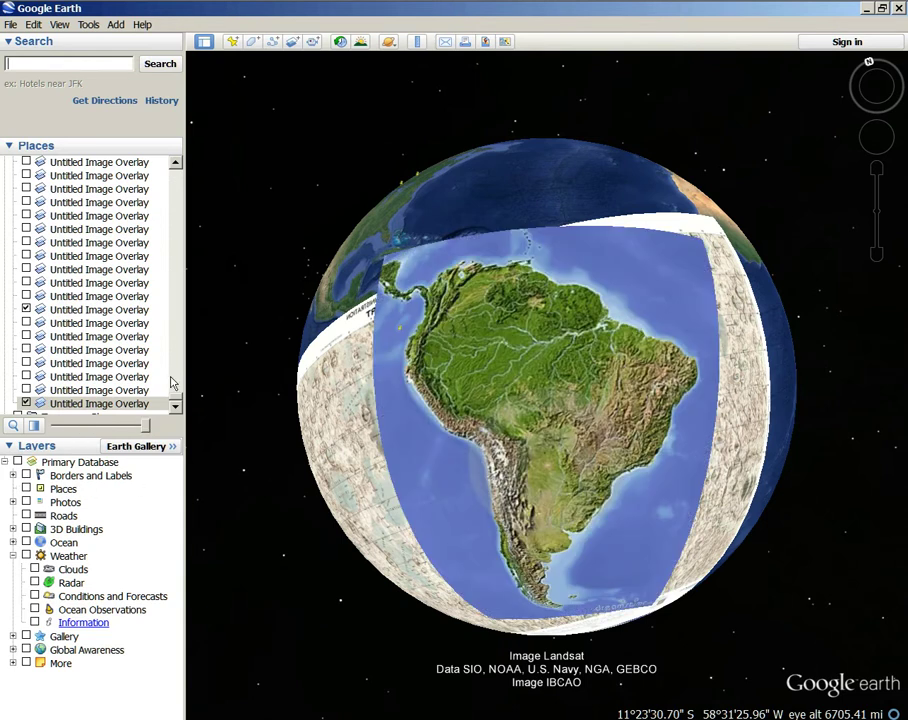
Step: Zoom into South America and partly fade the South America relief overlay
{"action": "scroll", "coordinate": [527, 434], "scroll_direction": "up", "scroll_amount": 3}
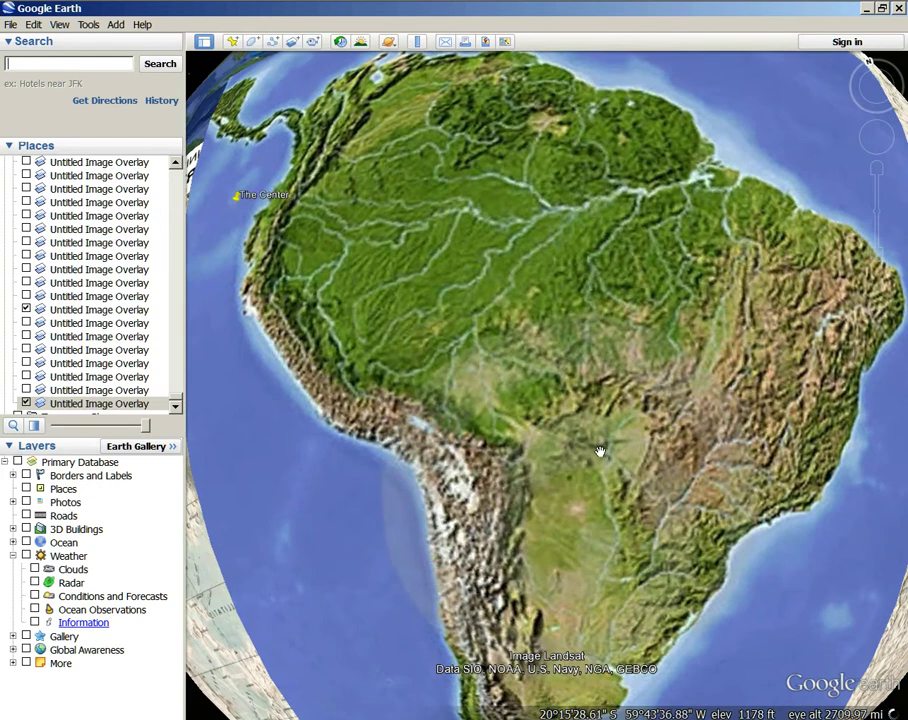
{"action": "left_click", "coordinate": [118, 428]}
{"action": "mouse_move", "coordinate": [120, 436]}
{"action": "left_mouse_down"}
{"action": "mouse_move", "coordinate": [50, 428]}
{"action": "mouse_move", "coordinate": [146, 428]}
{"action": "left_mouse_up"}
{"action": "scroll", "coordinate": [720, 521], "scroll_direction": "up", "scroll_amount": 2}
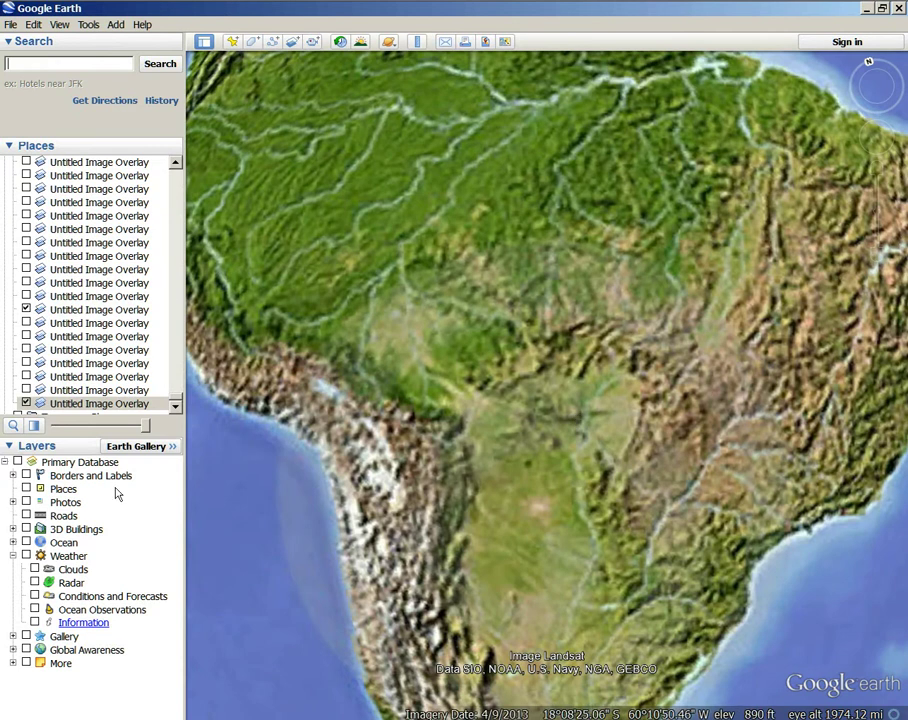
Step: Turn on Borders and Labels, close in on Bolivia–Paraguay, then fade the overlay
{"action": "left_click", "coordinate": [28, 477]}
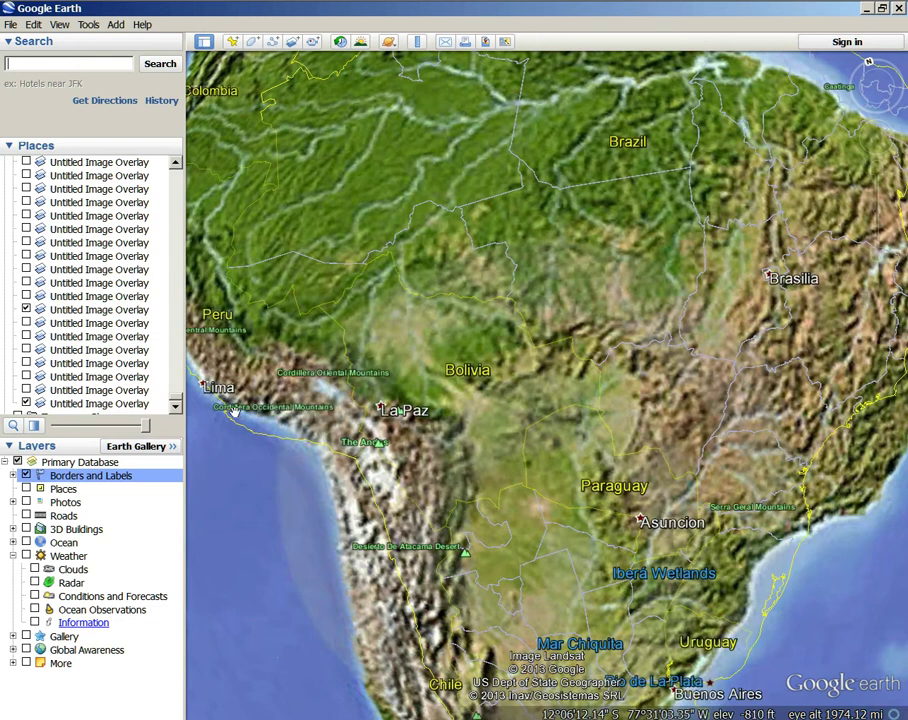
{"action": "scroll", "coordinate": [557, 465], "scroll_direction": "up", "scroll_amount": 2}
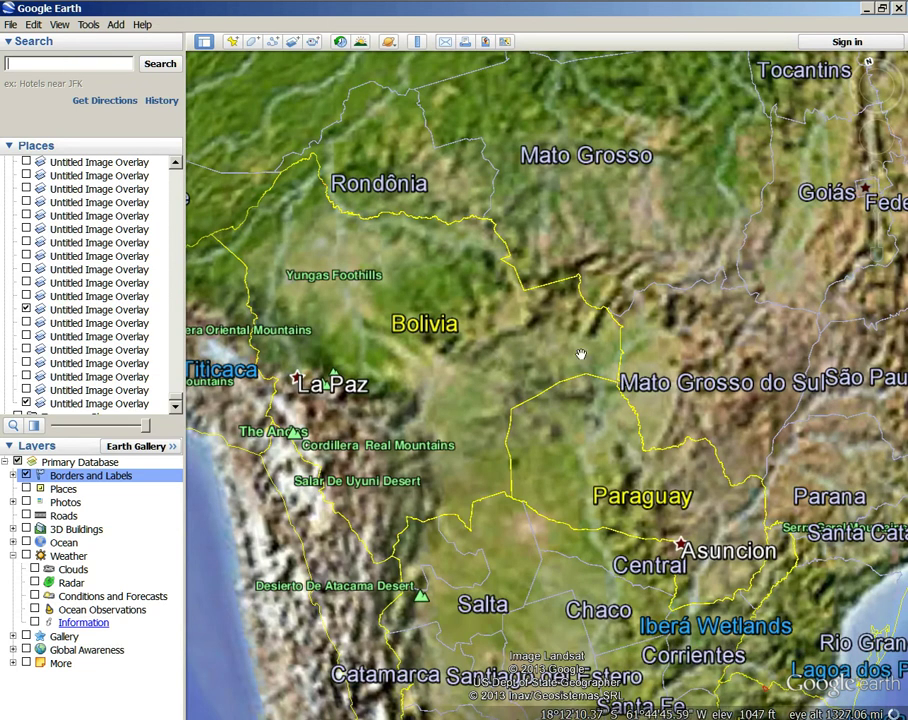
{"action": "scroll", "coordinate": [552, 362], "scroll_direction": "up", "scroll_amount": 2}
{"action": "scroll", "coordinate": [560, 366], "scroll_direction": "up", "scroll_amount": 2}
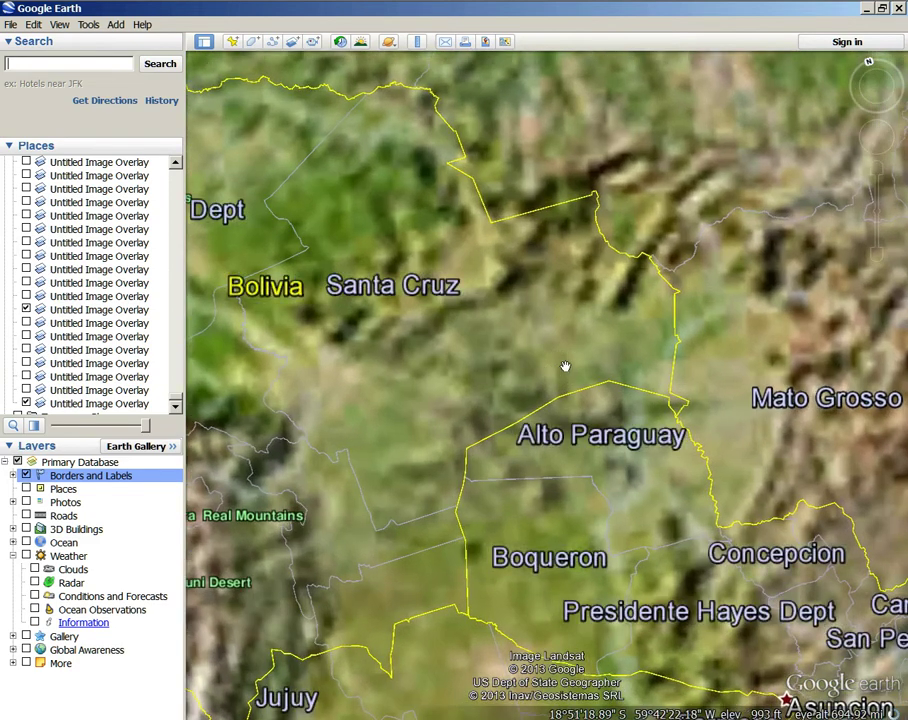
{"action": "scroll", "coordinate": [565, 367], "scroll_direction": "up", "scroll_amount": 1}
{"action": "scroll", "coordinate": [565, 367], "scroll_direction": "down", "scroll_amount": 3}
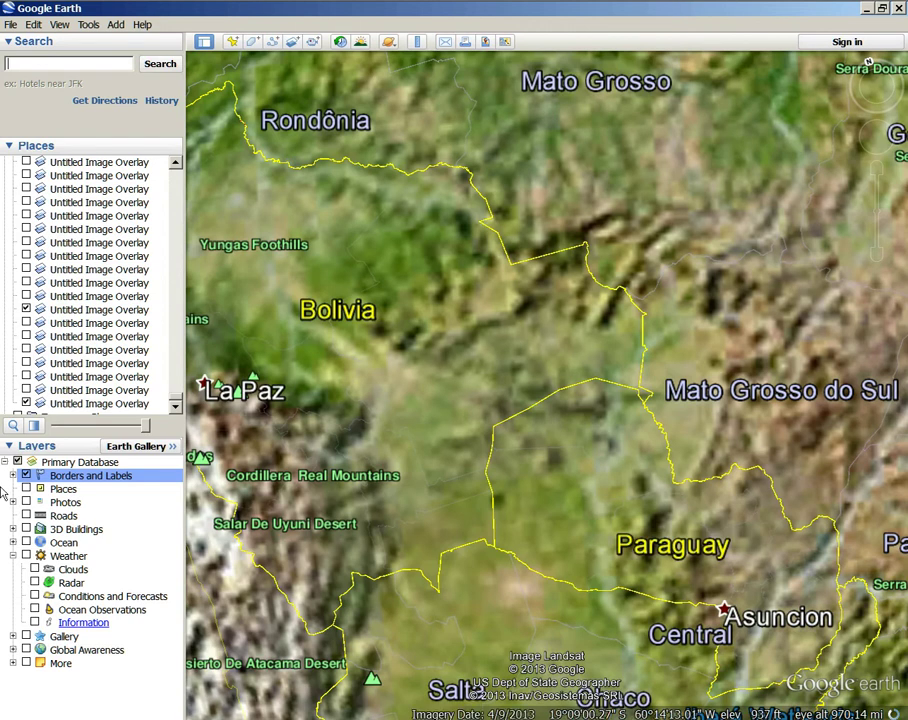
{"action": "left_click_drag", "start_coordinate": [148, 430], "coordinate": [55, 428]}
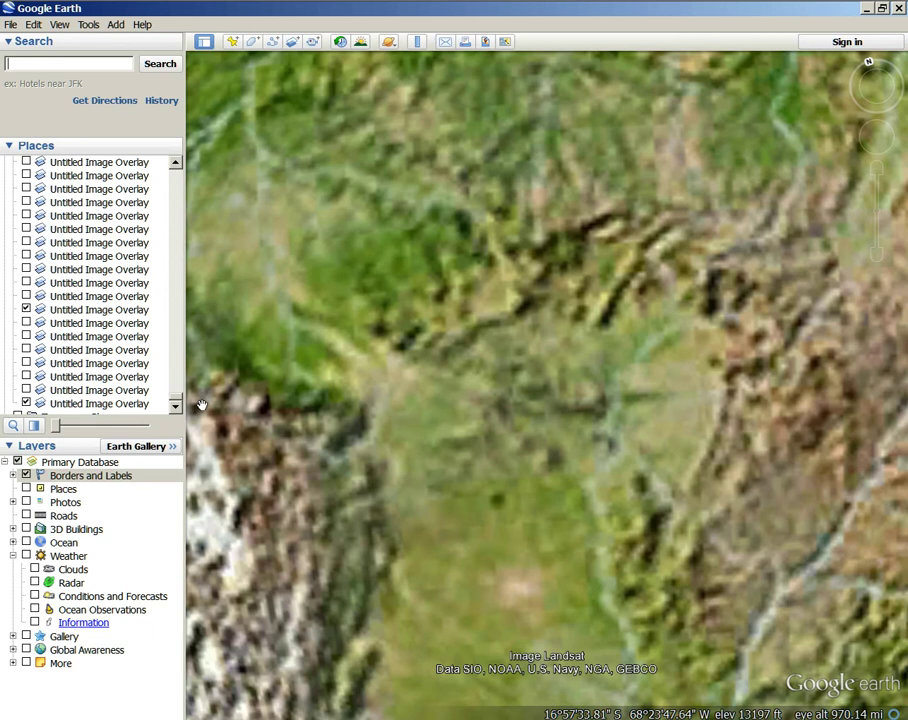
Step: Search for 'silver mine' and frame the results across the Andes
{"action": "type", "text": "silv"}
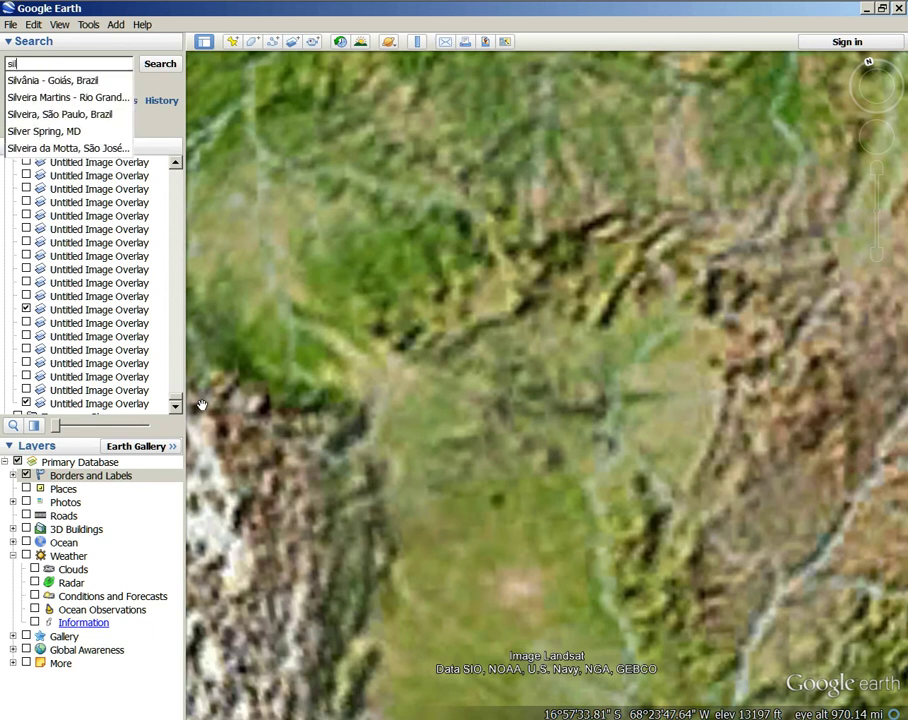
{"action": "type", "text": "er "}
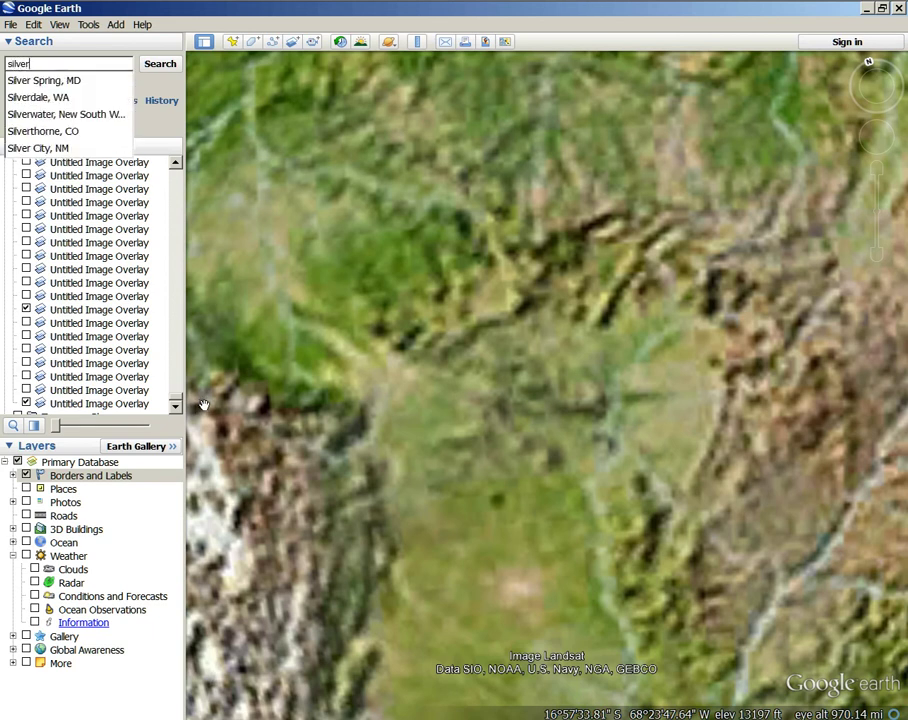
{"action": "type", "text": "min"}
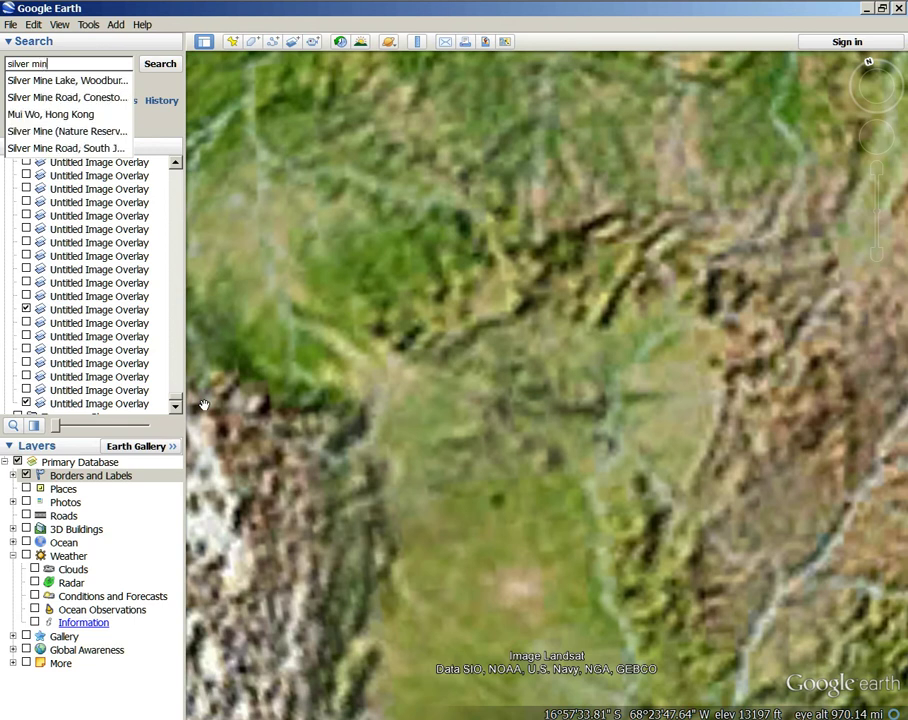
{"action": "type", "text": "e"}
{"action": "key", "text": "Return"}
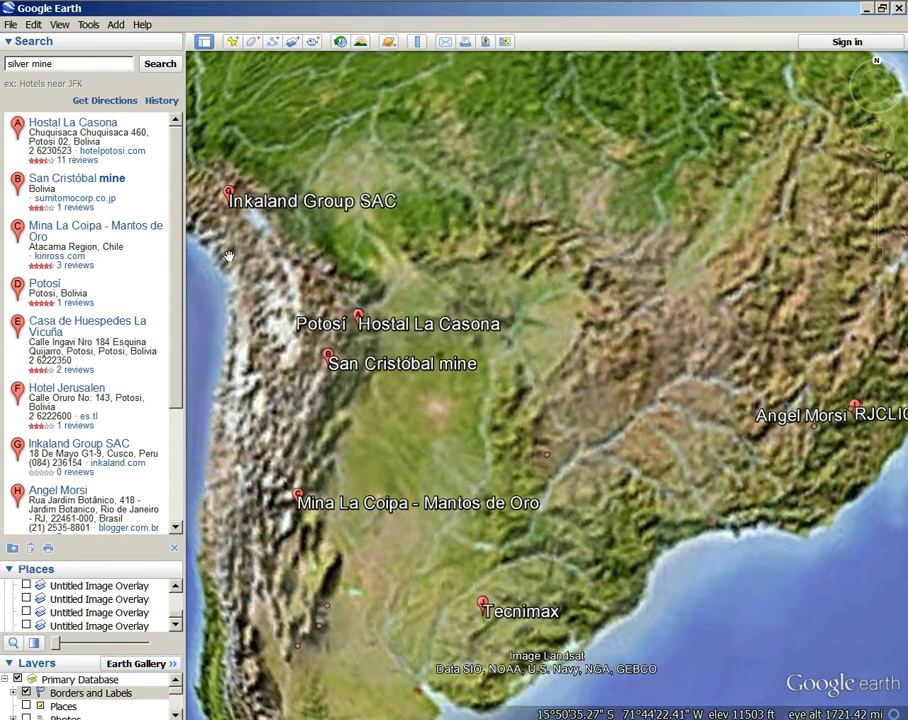
{"action": "left_click_drag", "start_coordinate": [224, 205], "coordinate": [304, 258]}
Step: Nudge the map view and set the Places transparency slider to the middle
{"action": "key", "text": "Right"}
{"action": "key", "text": "Down"}
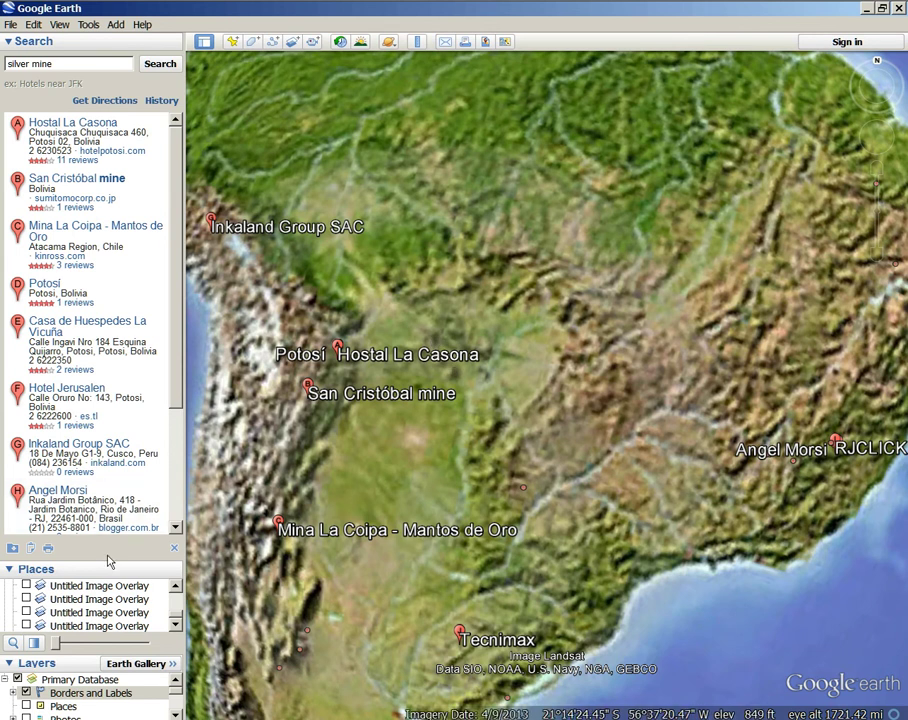
{"action": "left_click_drag", "start_coordinate": [58, 645], "coordinate": [115, 643]}
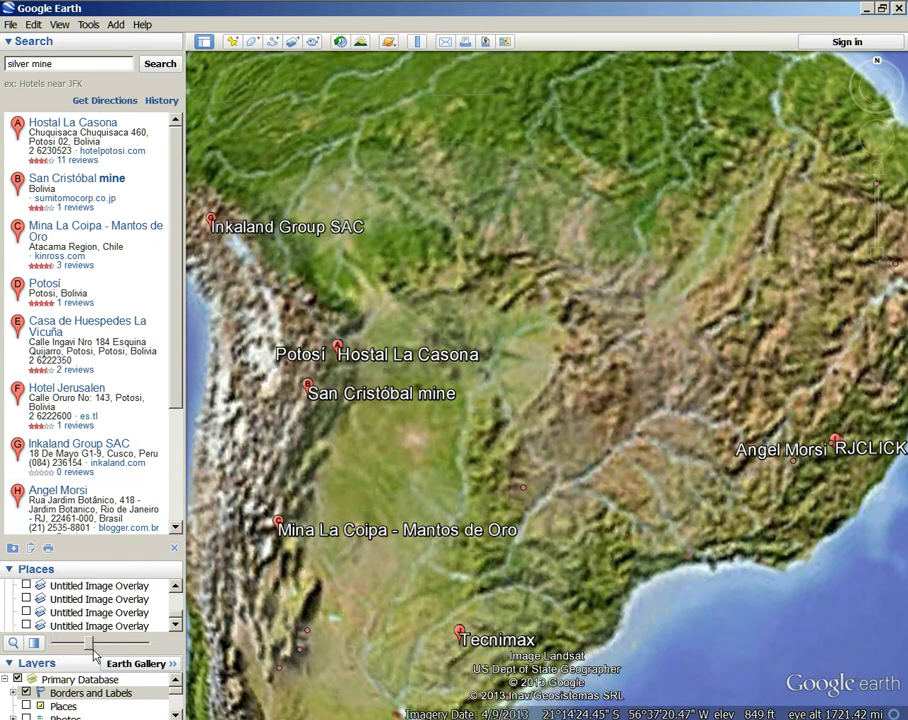
Step: Clear the silver-mine results, then fade the South America relief and make it opaque again
{"action": "left_click", "coordinate": [175, 549]}
{"action": "scroll", "coordinate": [294, 541], "scroll_direction": "down", "scroll_amount": 5}
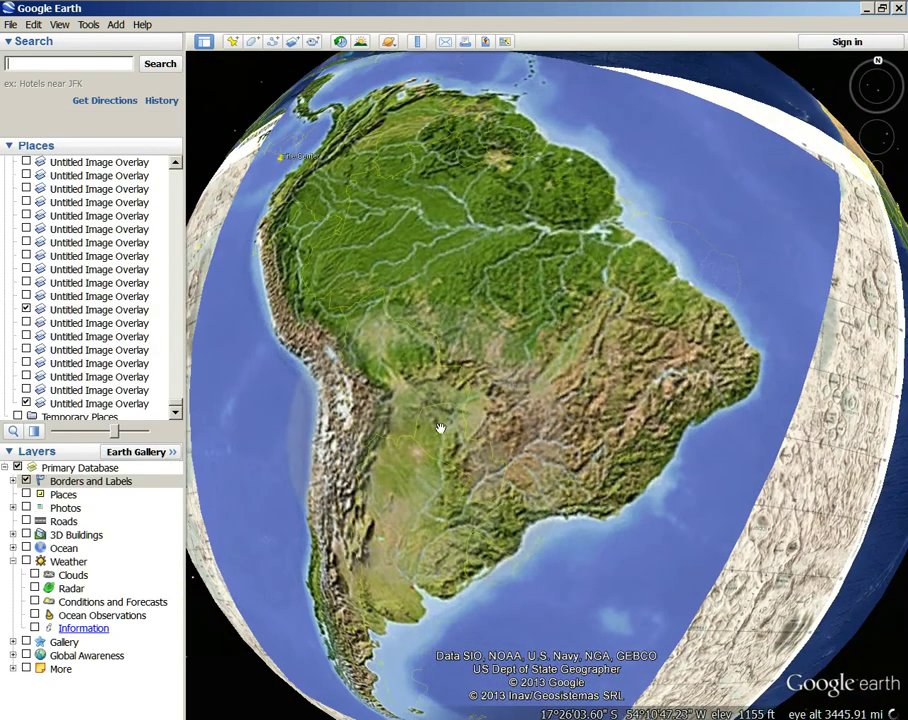
{"action": "left_click", "coordinate": [65, 404]}
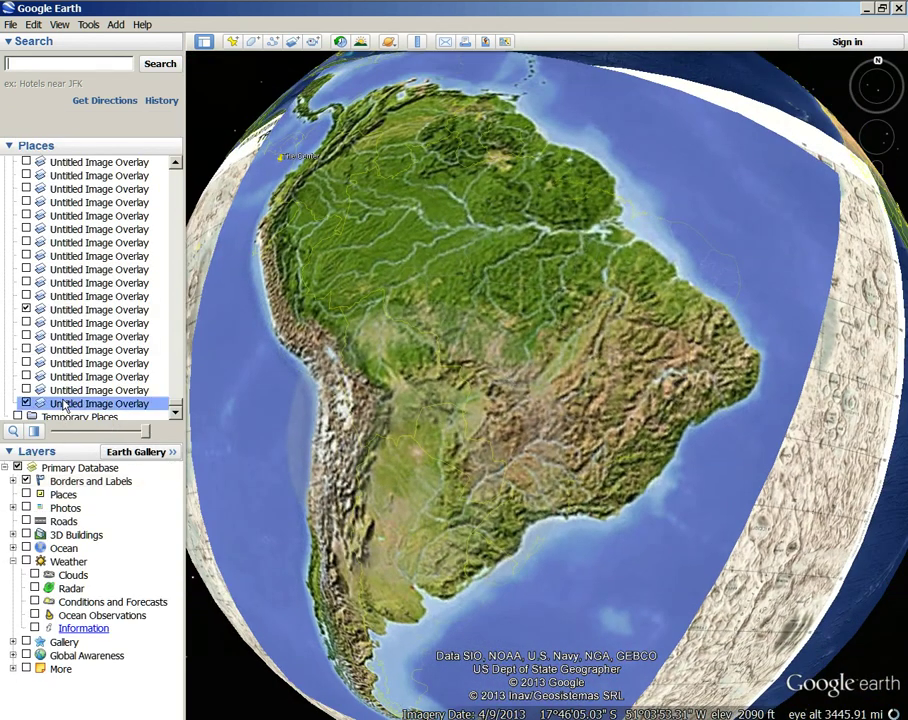
{"action": "left_click", "coordinate": [147, 431]}
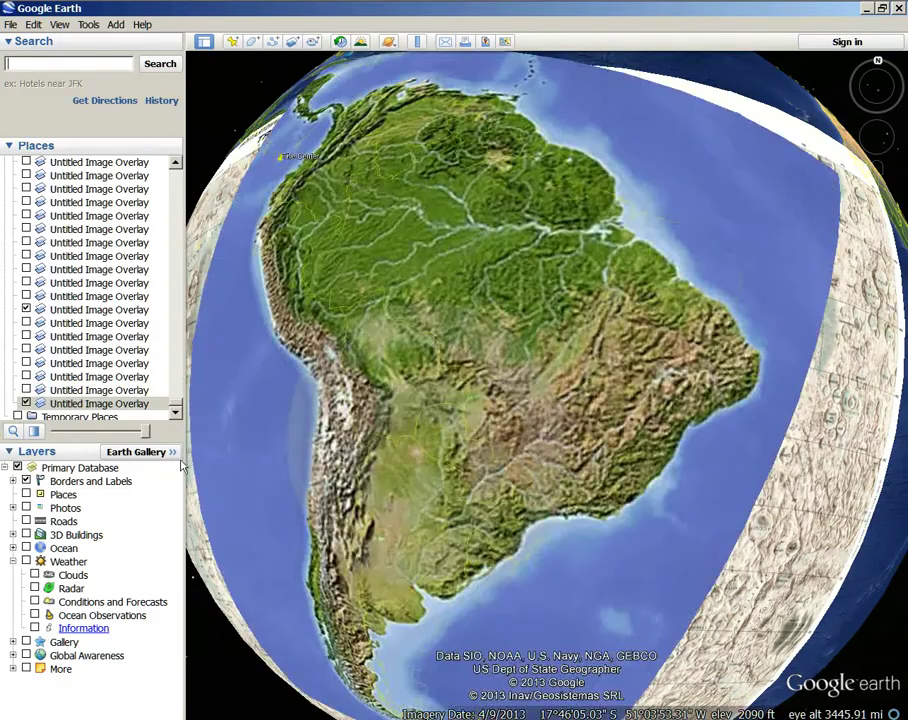
{"action": "mouse_move", "coordinate": [181, 464]}
{"action": "left_mouse_down"}
{"action": "mouse_move", "coordinate": [44, 462]}
{"action": "mouse_move", "coordinate": [130, 470]}
{"action": "mouse_move", "coordinate": [44, 462]}
{"action": "mouse_move", "coordinate": [128, 479]}
{"action": "left_mouse_up"}
{"action": "left_click_drag", "start_coordinate": [57, 431], "coordinate": [146, 431]}
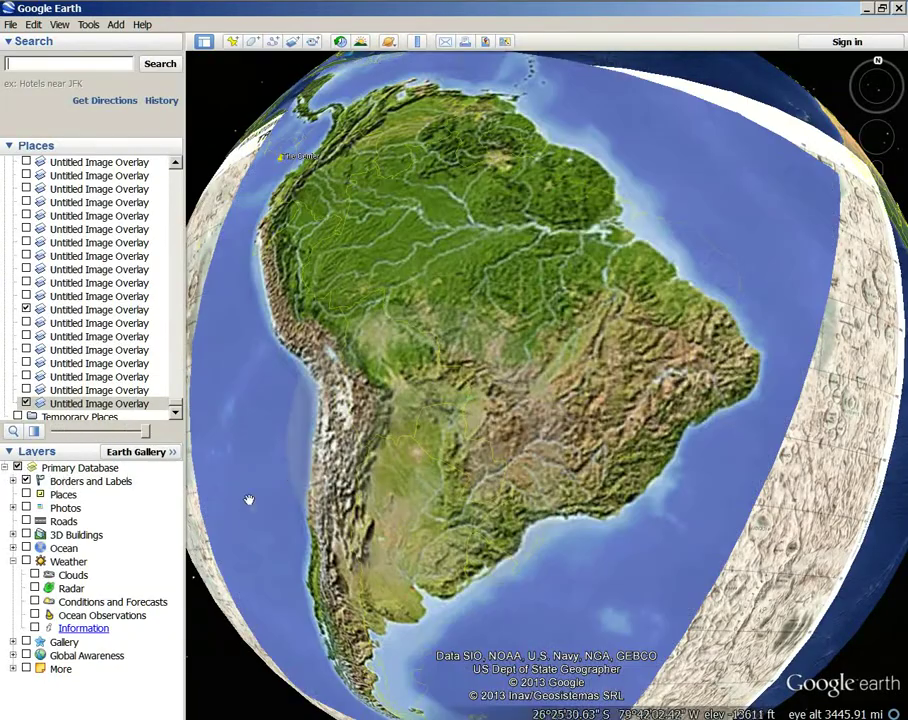
Step: Rotate the globe and fade the relief to reveal the lunar chart, then restore it
{"action": "mouse_move", "coordinate": [300, 640]}
{"action": "left_mouse_down"}
{"action": "mouse_move", "coordinate": [375, 624]}
{"action": "mouse_move", "coordinate": [398, 597]}
{"action": "left_mouse_up"}
{"action": "scroll", "coordinate": [398, 597], "scroll_direction": "down", "scroll_amount": 3}
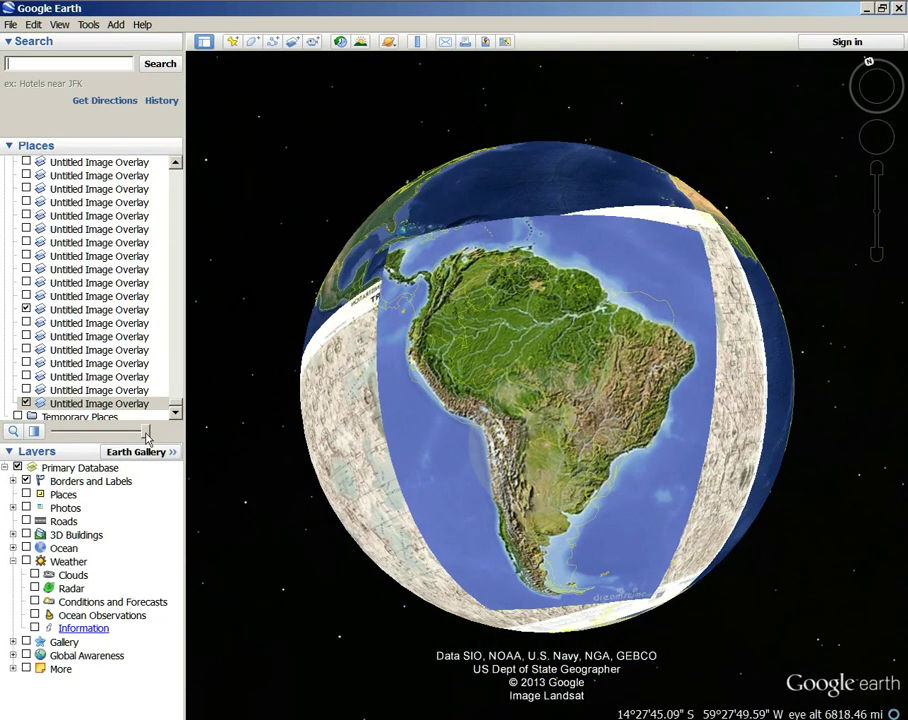
{"action": "mouse_move", "coordinate": [145, 433]}
{"action": "left_mouse_down"}
{"action": "mouse_move", "coordinate": [55, 438]}
{"action": "mouse_move", "coordinate": [175, 452]}
{"action": "mouse_move", "coordinate": [48, 462]}
{"action": "mouse_move", "coordinate": [186, 478]}
{"action": "mouse_move", "coordinate": [10, 466]}
{"action": "mouse_move", "coordinate": [251, 478]}
{"action": "mouse_move", "coordinate": [13, 478]}
{"action": "mouse_move", "coordinate": [209, 488]}
{"action": "mouse_move", "coordinate": [20, 490]}
{"action": "mouse_move", "coordinate": [193, 497]}
{"action": "mouse_move", "coordinate": [40, 506]}
{"action": "mouse_move", "coordinate": [184, 509]}
{"action": "mouse_move", "coordinate": [144, 503]}
{"action": "left_mouse_up"}
{"action": "scroll", "coordinate": [470, 465], "scroll_direction": "up", "scroll_amount": 2}
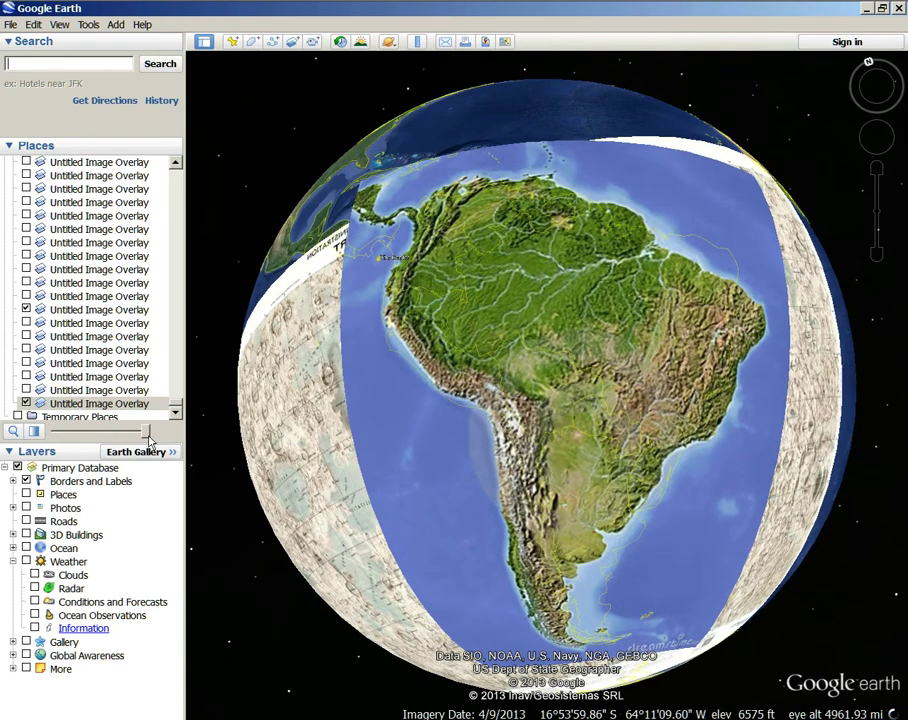
{"action": "mouse_move", "coordinate": [147, 433]}
{"action": "left_mouse_down"}
{"action": "mouse_move", "coordinate": [30, 432]}
{"action": "mouse_move", "coordinate": [147, 432]}
{"action": "left_mouse_up"}
{"action": "mouse_move", "coordinate": [140, 477]}
{"action": "left_mouse_down"}
{"action": "mouse_move", "coordinate": [40, 480]}
{"action": "mouse_move", "coordinate": [118, 481]}
{"action": "mouse_move", "coordinate": [146, 487]}
{"action": "mouse_move", "coordinate": [44, 487]}
{"action": "mouse_move", "coordinate": [146, 493]}
{"action": "left_mouse_up"}
Step: Lower South America slightly and leave the relief semi-transparent over the lunar chart
{"action": "mouse_move", "coordinate": [280, 510]}
{"action": "left_mouse_down"}
{"action": "mouse_move", "coordinate": [40, 500]}
{"action": "mouse_move", "coordinate": [147, 497]}
{"action": "left_mouse_up"}
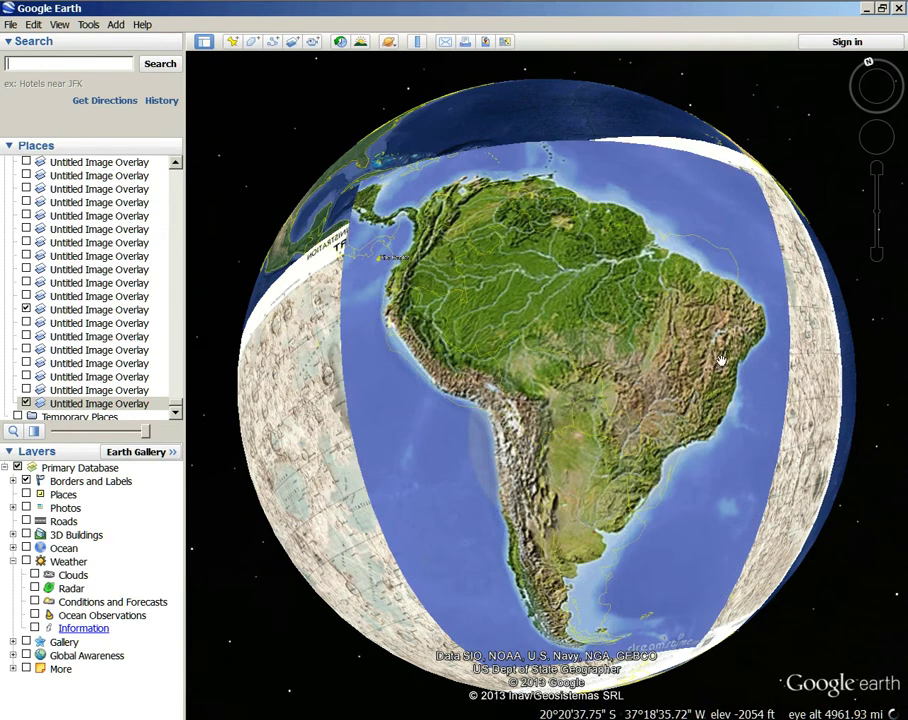
{"action": "left_click_drag", "start_coordinate": [669, 361], "coordinate": [700, 416]}
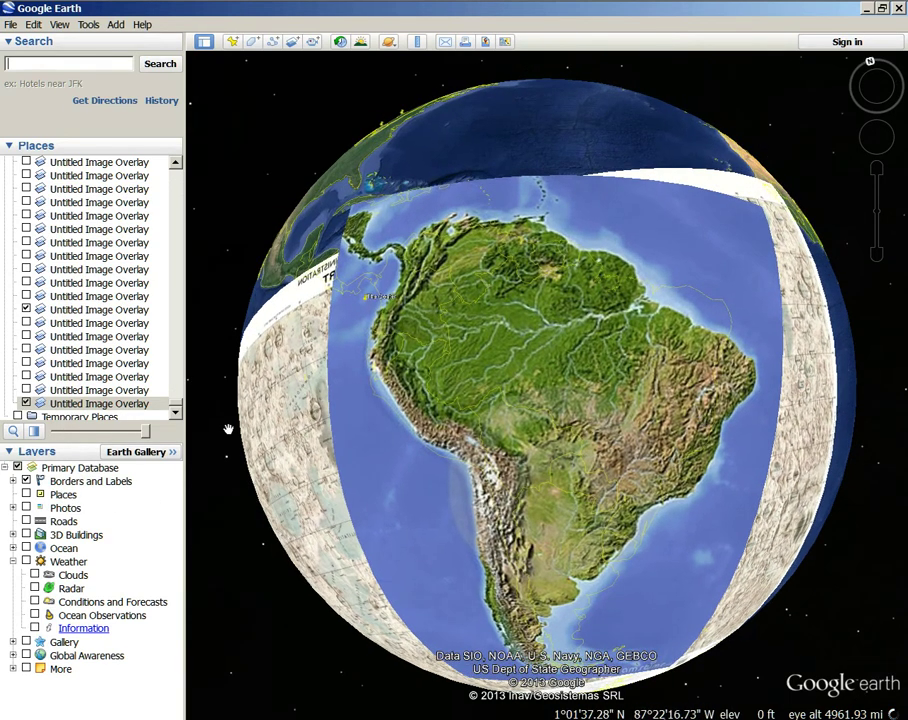
{"action": "mouse_move", "coordinate": [146, 431]}
{"action": "left_mouse_down"}
{"action": "mouse_move", "coordinate": [6, 447]}
{"action": "mouse_move", "coordinate": [217, 468]}
{"action": "mouse_move", "coordinate": [5, 468]}
{"action": "left_mouse_up"}
{"action": "mouse_move", "coordinate": [62, 468]}
{"action": "left_mouse_down"}
{"action": "mouse_move", "coordinate": [230, 487]}
{"action": "mouse_move", "coordinate": [10, 480]}
{"action": "mouse_move", "coordinate": [157, 486]}
{"action": "mouse_move", "coordinate": [158, 494]}
{"action": "mouse_move", "coordinate": [10, 494]}
{"action": "mouse_move", "coordinate": [134, 498]}
{"action": "left_mouse_up"}
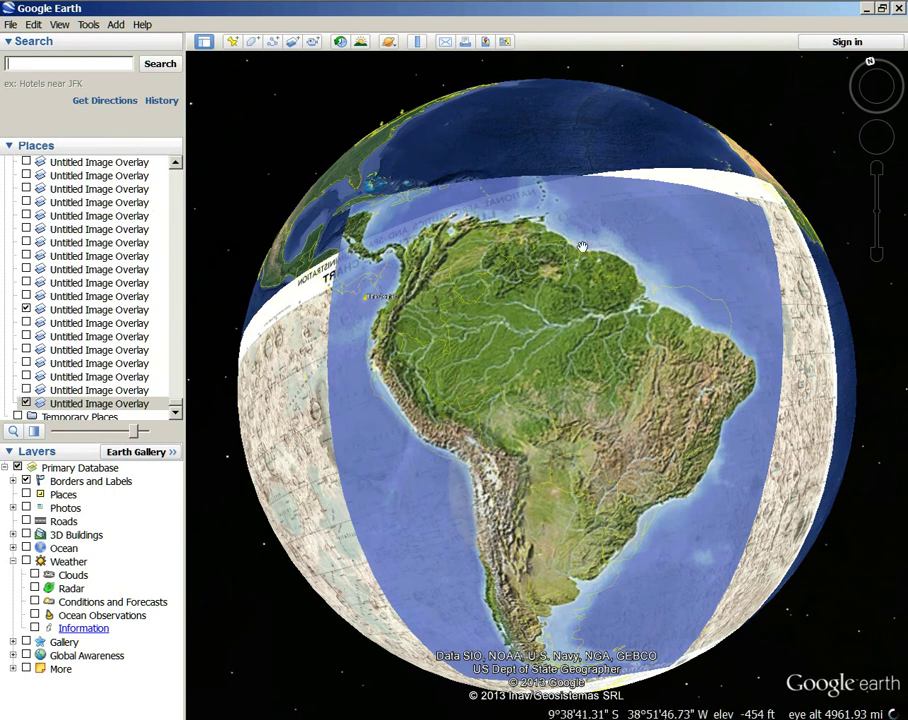
{"action": "mouse_move", "coordinate": [137, 432]}
{"action": "left_mouse_down"}
{"action": "mouse_move", "coordinate": [30, 432]}
{"action": "mouse_move", "coordinate": [146, 432]}
{"action": "left_mouse_up"}
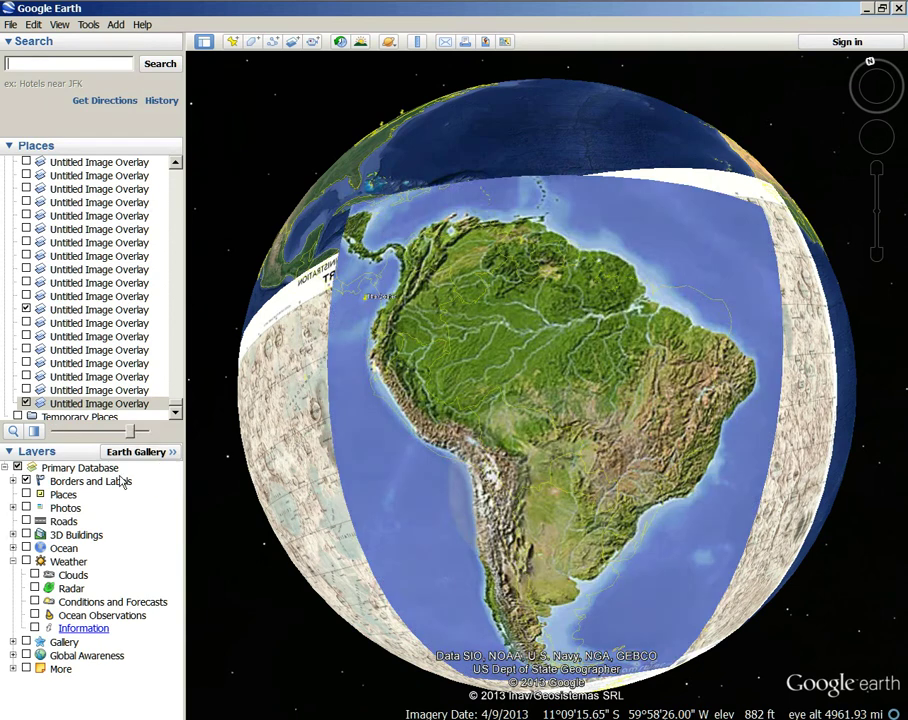